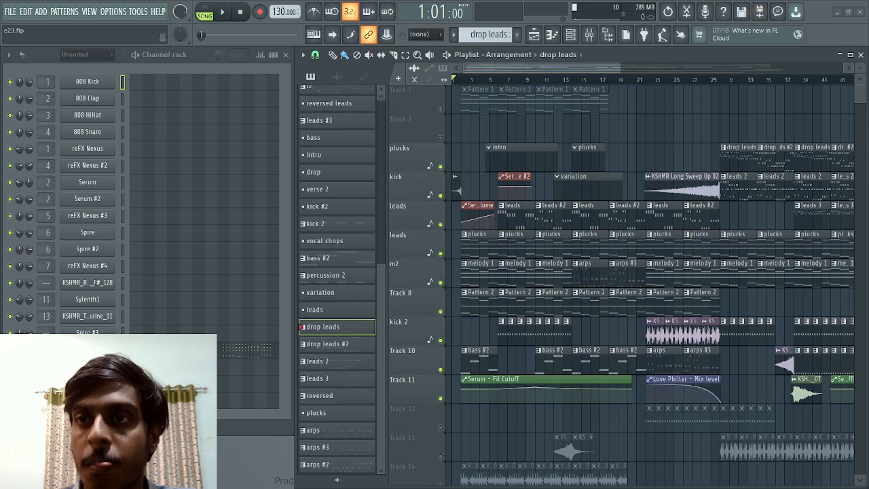
- Save the project and start playing the full arrangement from bar 1
scroll(485, 83, up, 4)
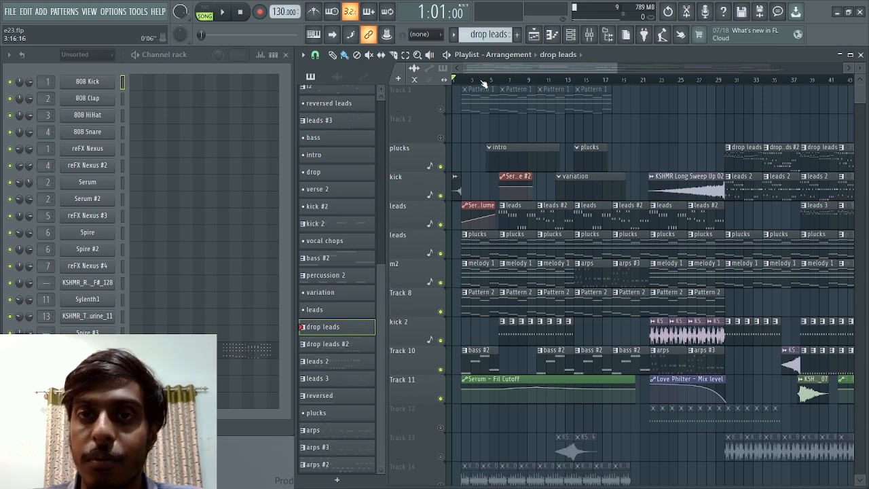
scroll(484, 82, up, 2)
scroll(448, 100, down, 3)
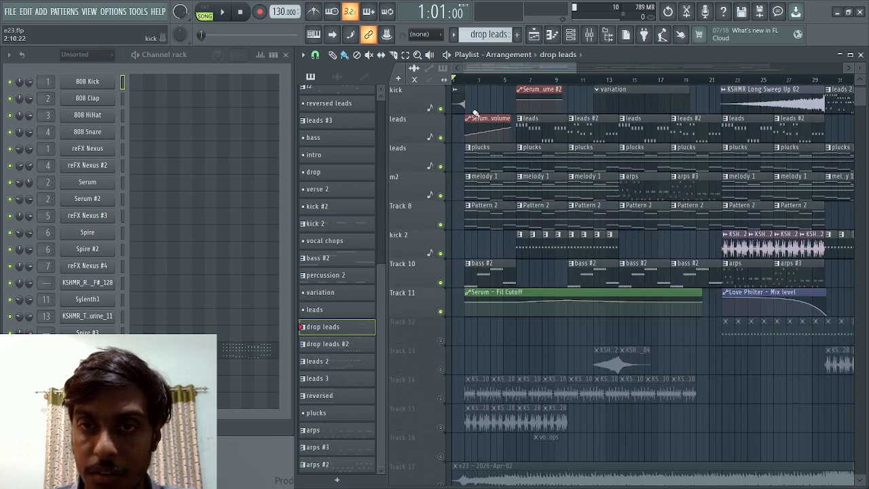
scroll(476, 113, up, 3)
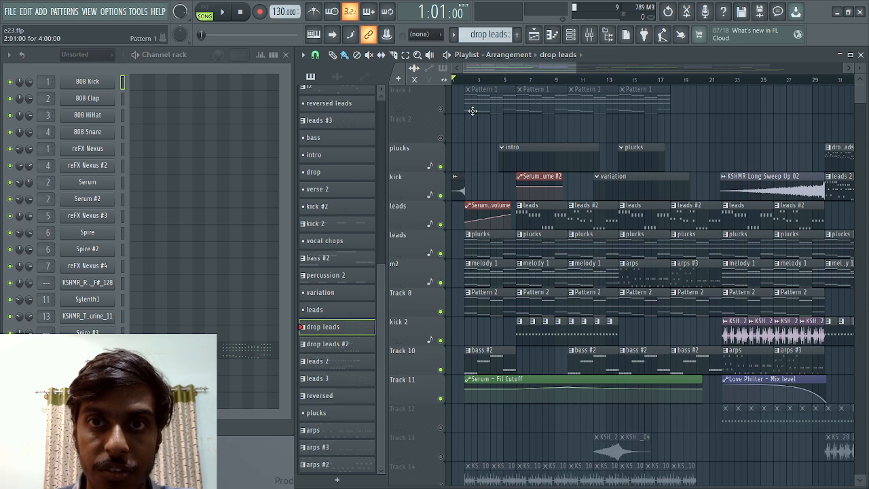
key(ctrl+s)
key(space)
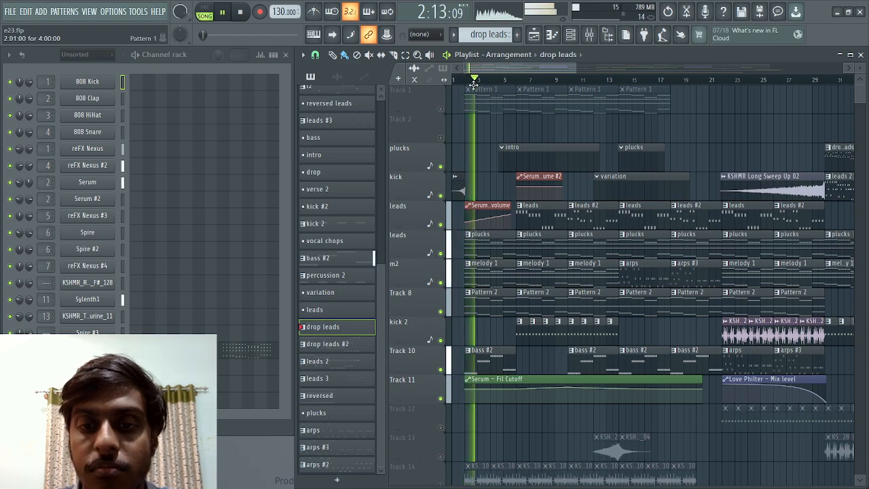
- Examine the Spire notes of the leads #2 pattern in the piano roll while the song plays, and close it
scroll(486, 80, down, 3)
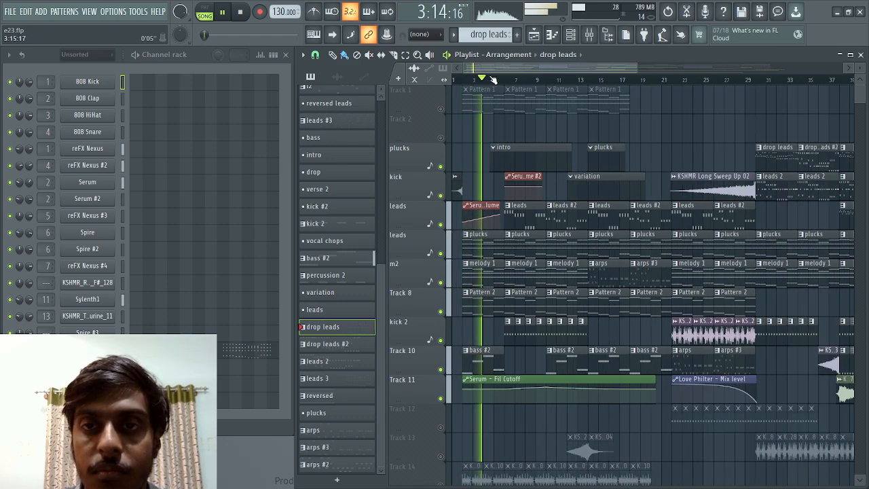
scroll(497, 80, down, 3)
scroll(496, 95, down, 5)
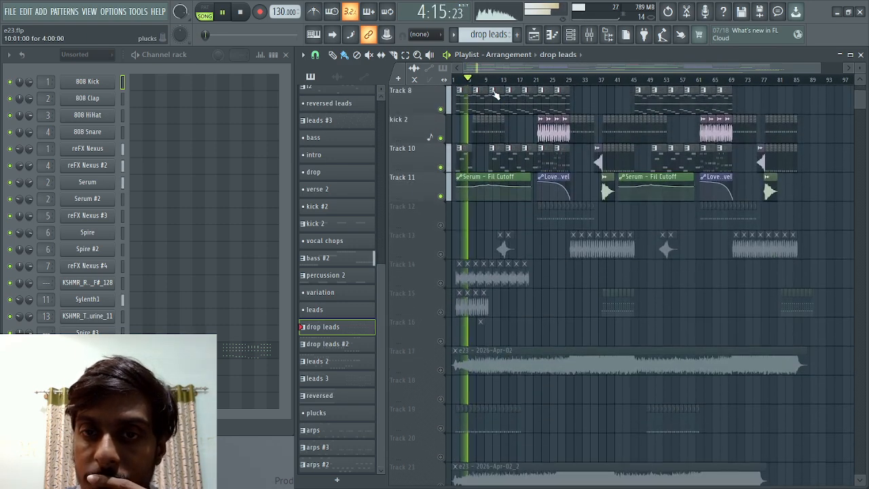
scroll(503, 94, up, 5)
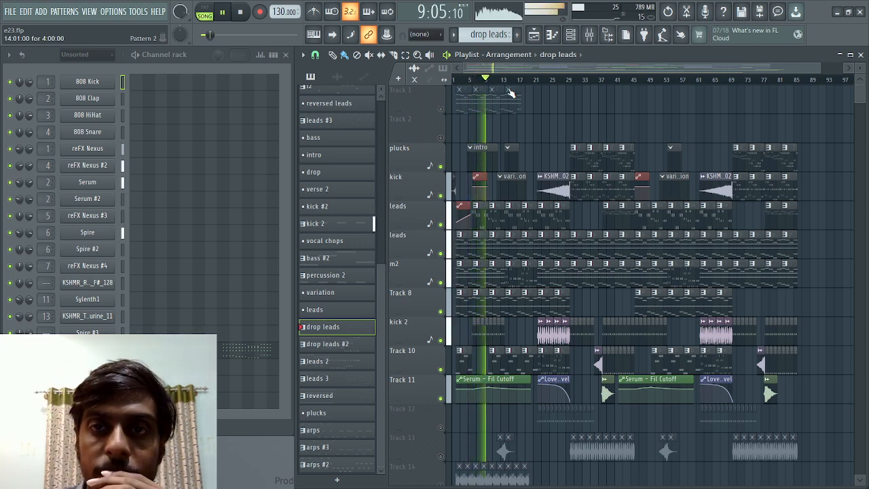
scroll(499, 82, up, 5)
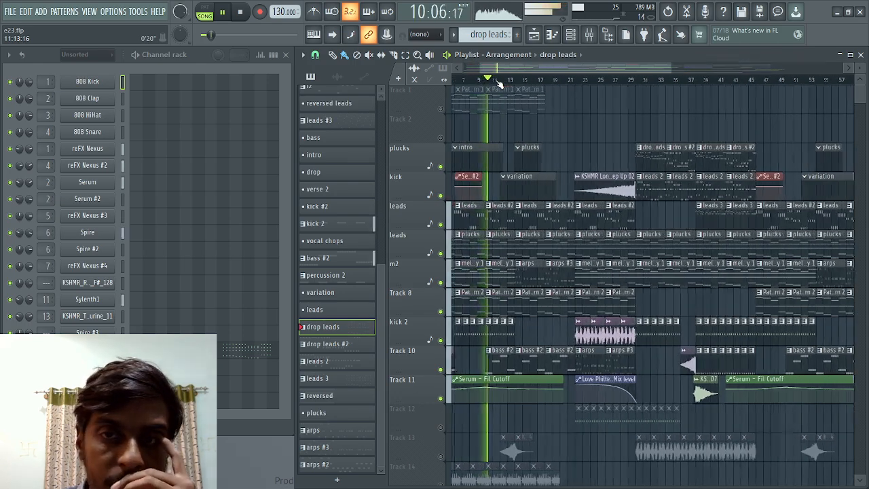
click(516, 224)
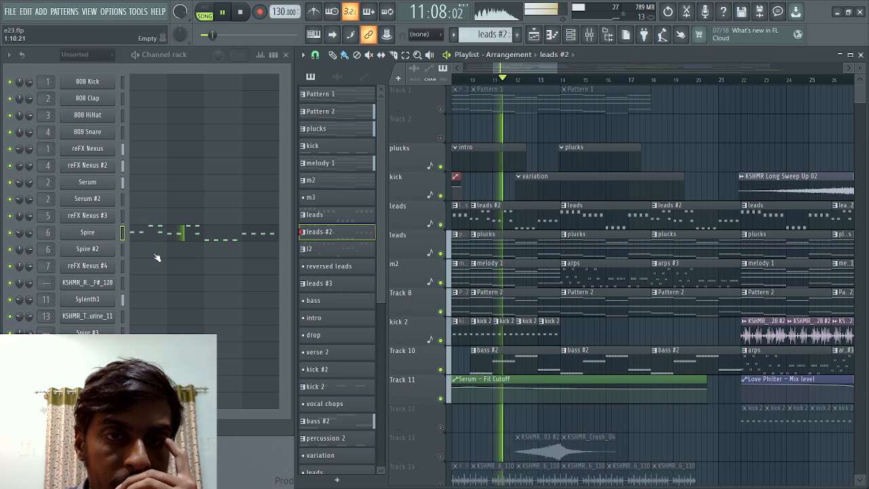
key(F7)
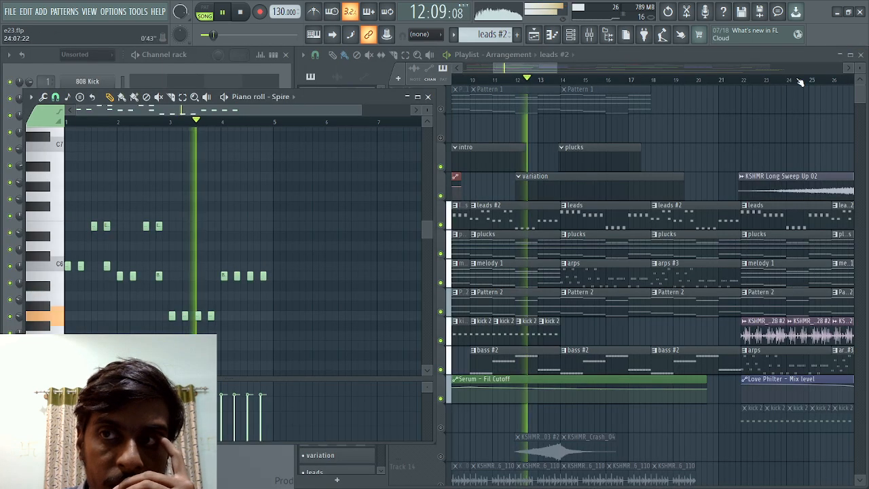
click(852, 53)
click(427, 96)
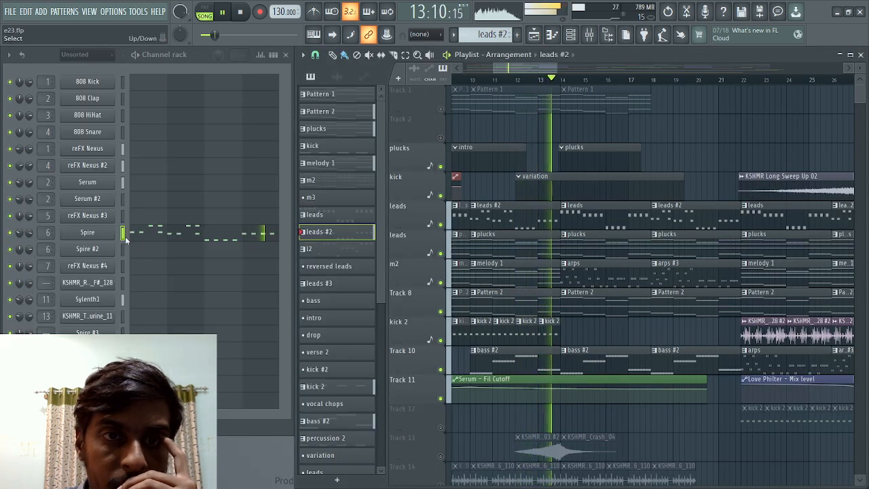
- Examine the Serum chord notes of the plucks pattern in the piano roll, down to the lower octaves, and close it
click(476, 238)
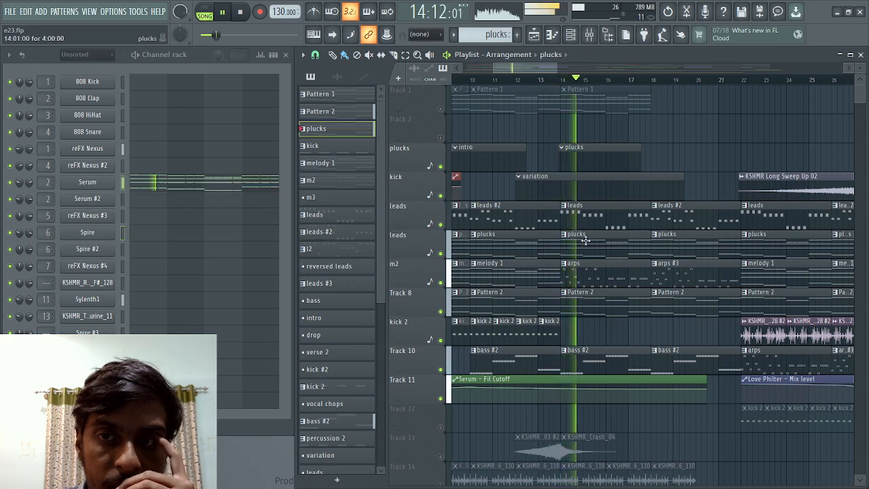
click(205, 182)
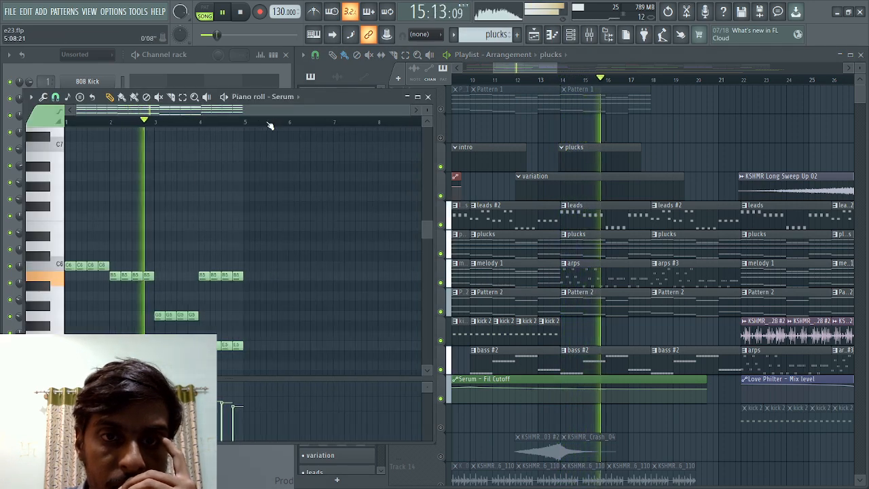
scroll(212, 180, down, 6)
scroll(214, 181, down, 3)
scroll(215, 179, up, 2)
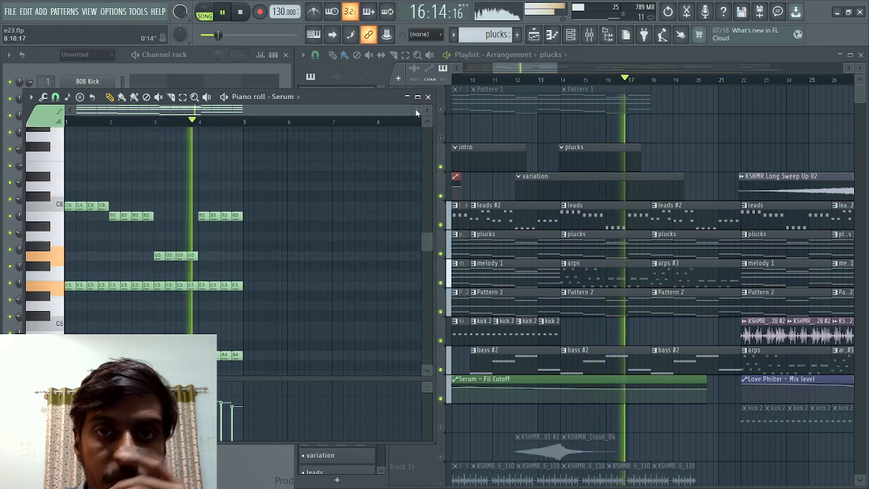
click(427, 96)
- Check the KSHMR_Top_Loop_12_128 #2 audio clip on the kick 2 track and return the picker to the pattern list
scroll(563, 81, down, 2)
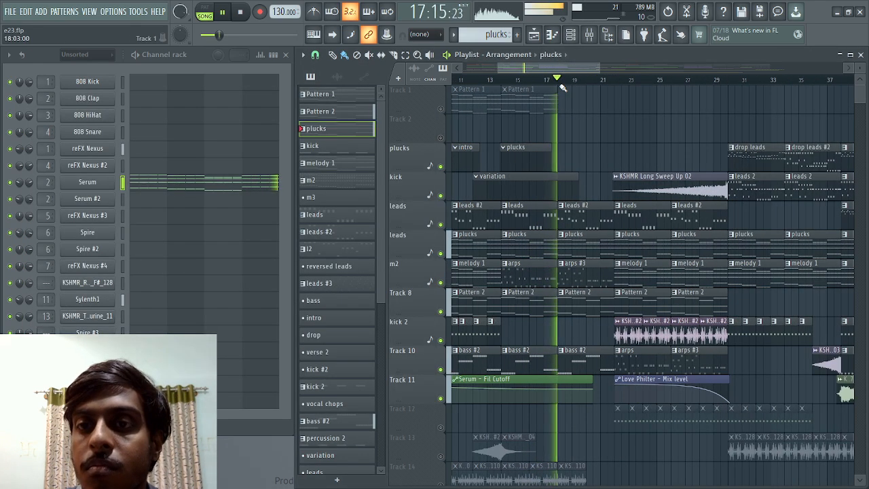
scroll(600, 135, down, 5)
scroll(601, 135, up, 4)
double_click(652, 302)
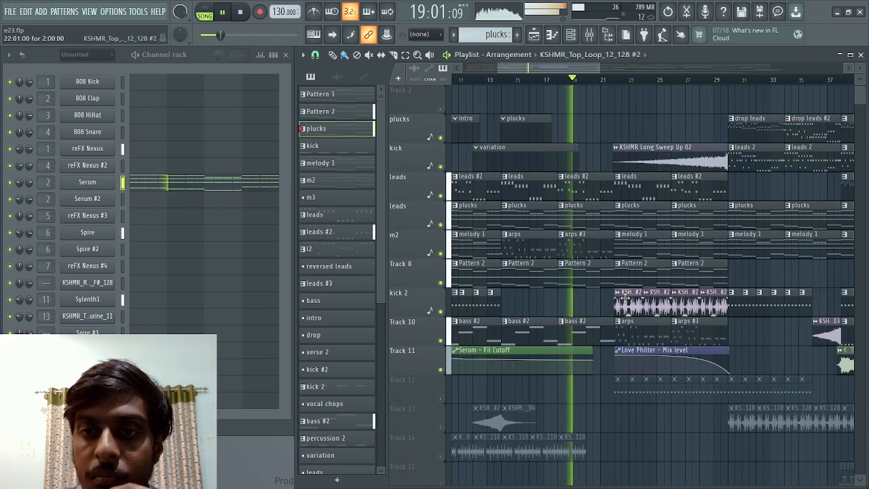
click(331, 109)
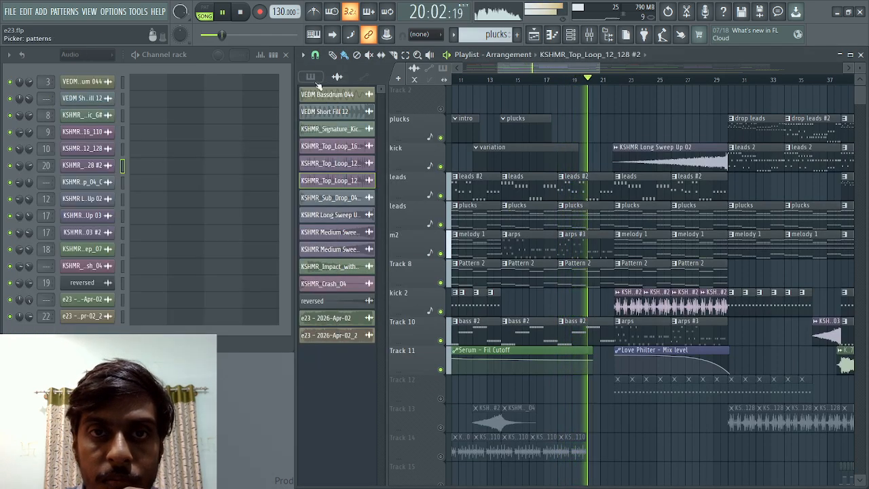
mouse_move(367, 78)
click(311, 76)
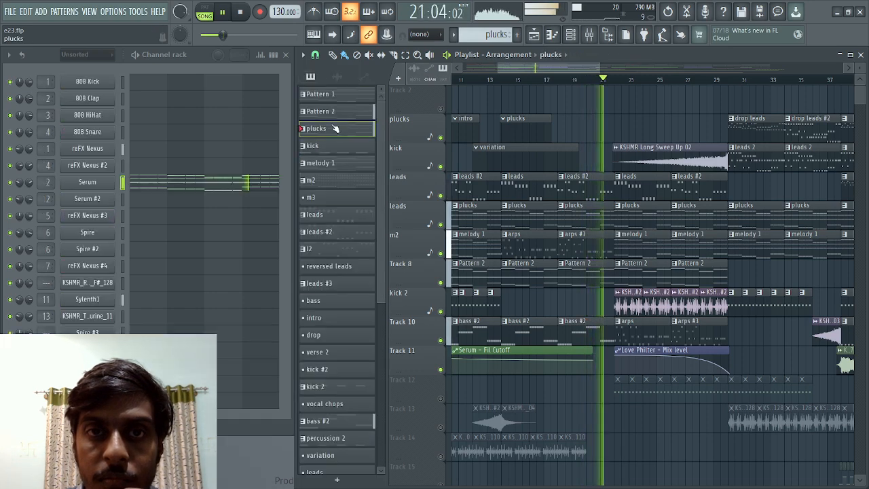
- Survey the whole arrangement in the playlist during playback, stop the song, and review the opening section's tracks
scroll(557, 80, down, 5)
scroll(556, 80, down, 3)
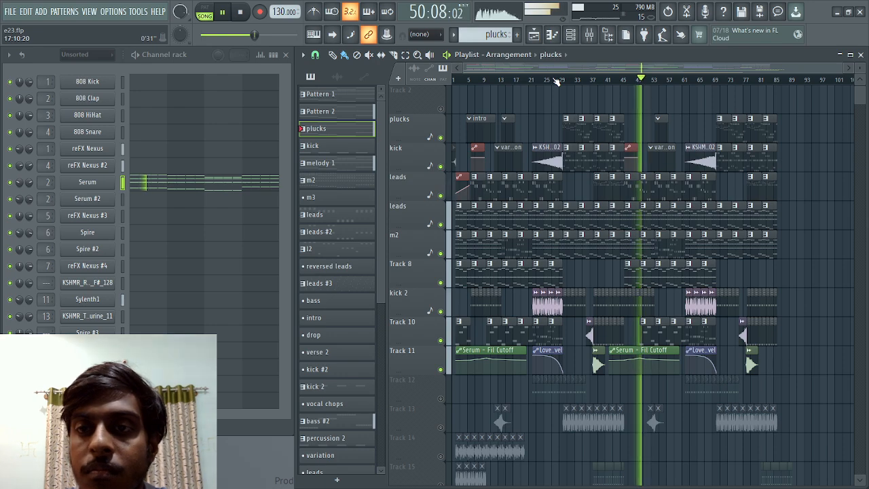
key(space)
scroll(523, 81, up, 4)
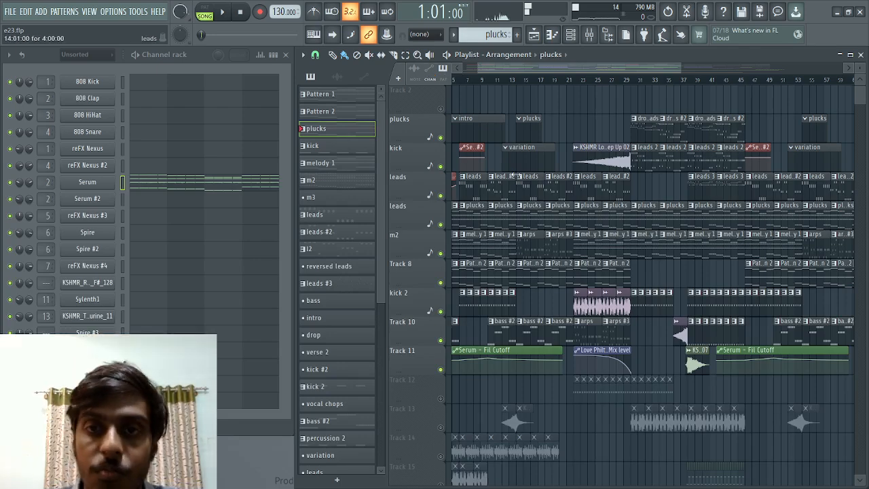
scroll(511, 176, down, 2)
scroll(501, 82, down, 4)
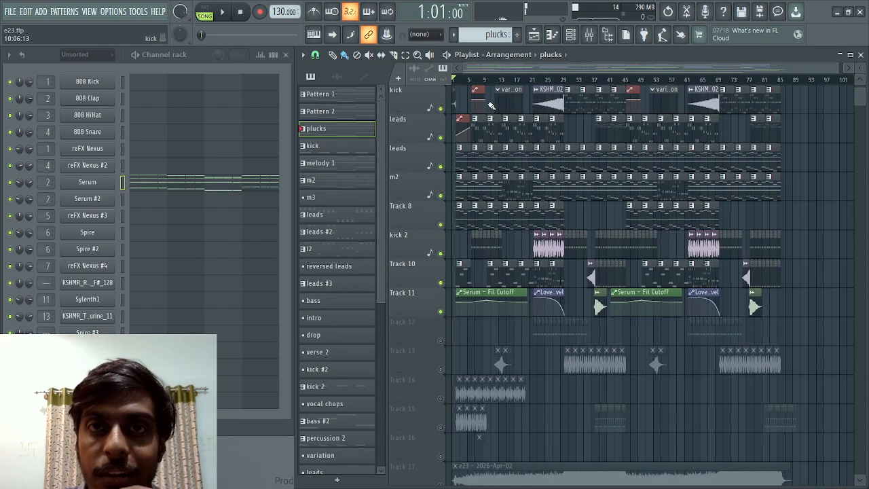
scroll(469, 77, up, 3)
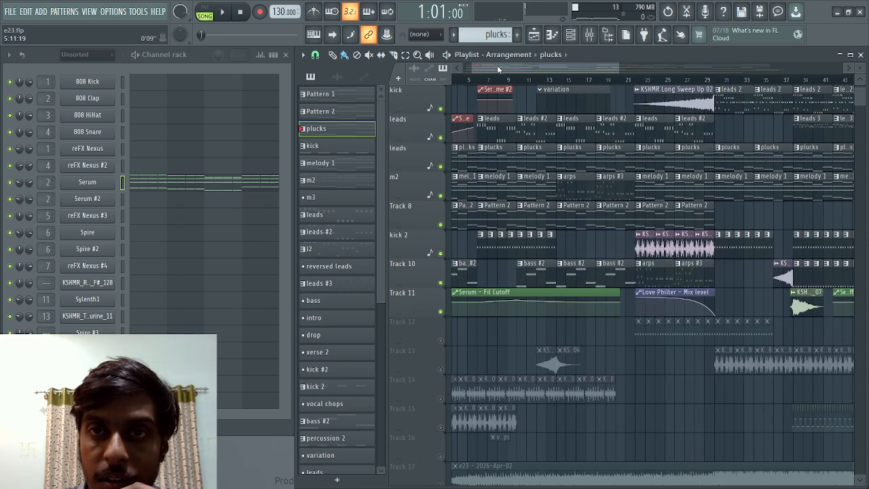
scroll(432, 167, up, 2)
scroll(432, 166, up, 1)
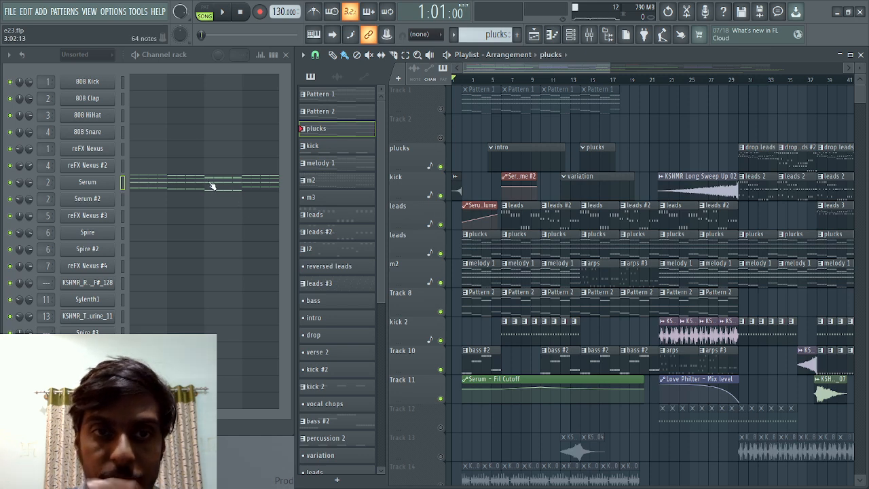
- Inspect the Serum, reFX Nexus #3 and Spire #2 instruments one after another, closing each plugin window
click(90, 182)
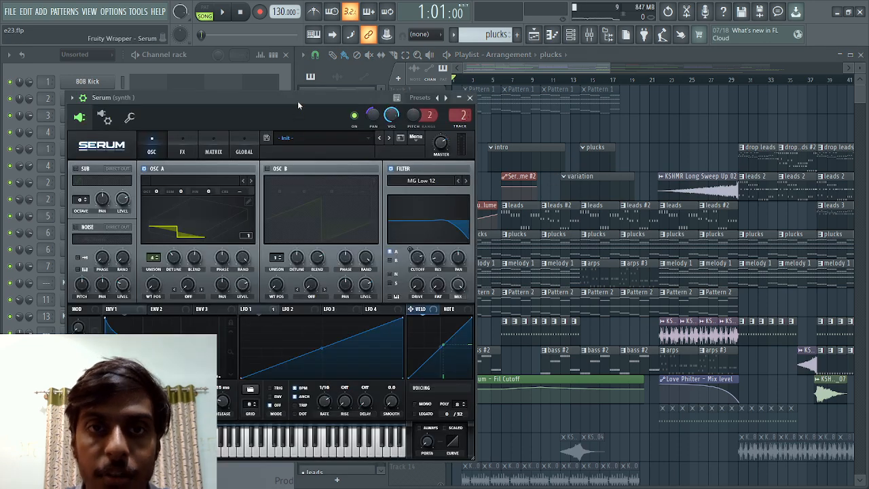
drag(297, 101, 398, 101)
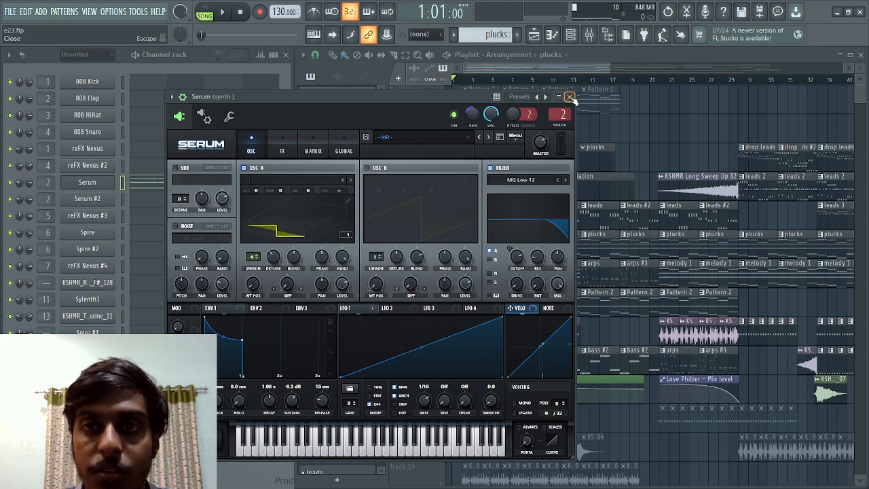
click(570, 97)
click(101, 216)
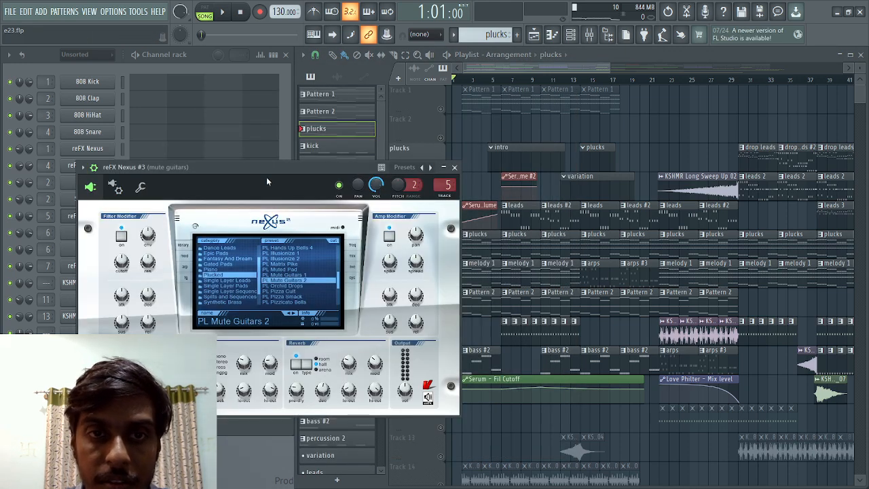
drag(267, 181, 345, 181)
click(533, 167)
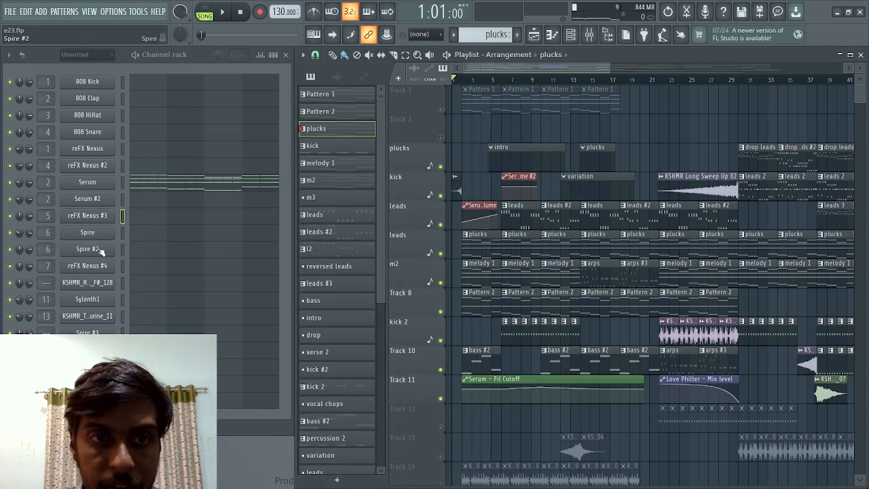
click(89, 250)
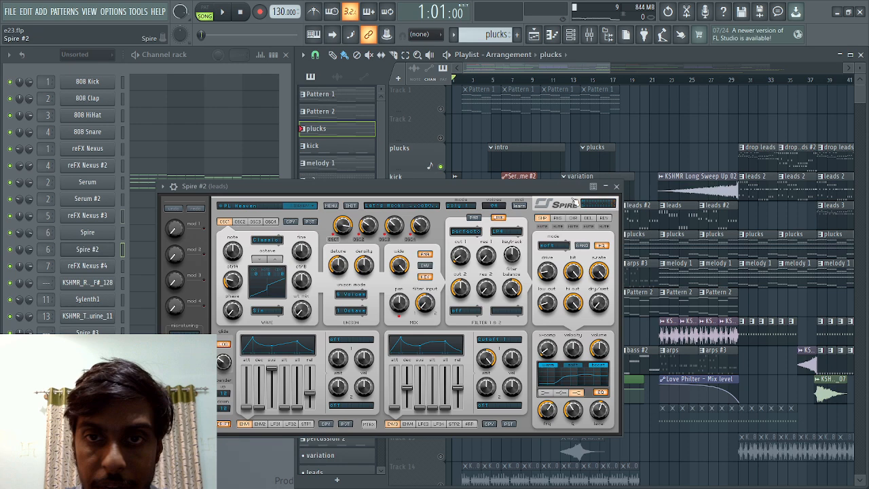
click(618, 187)
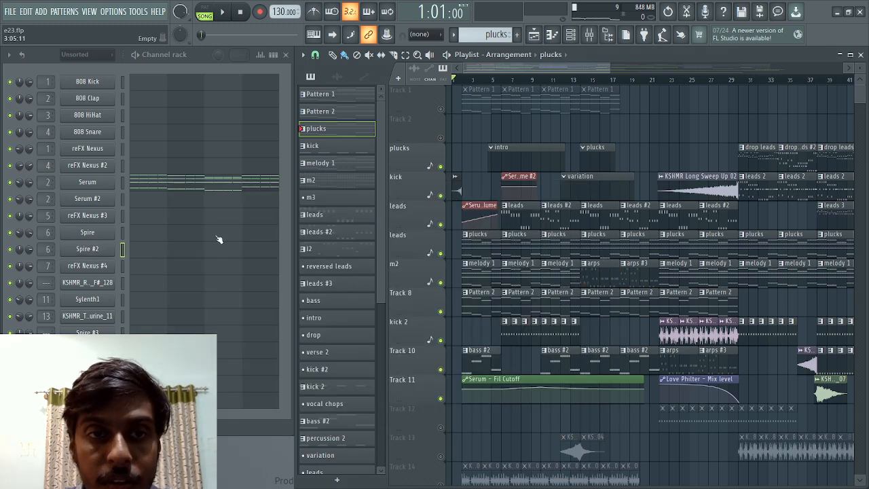
- Look through the channel contents of the kick, m2, Pattern 2 and Pattern 1 patterns
click(340, 152)
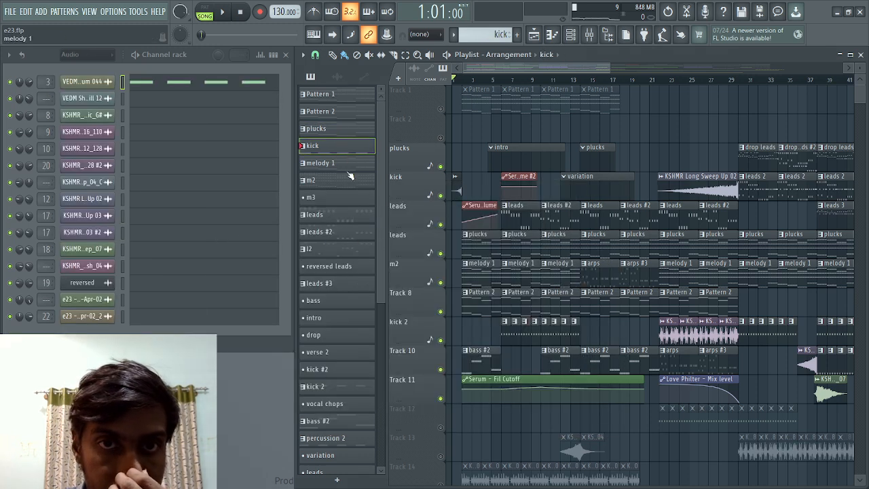
click(353, 180)
click(344, 110)
click(360, 96)
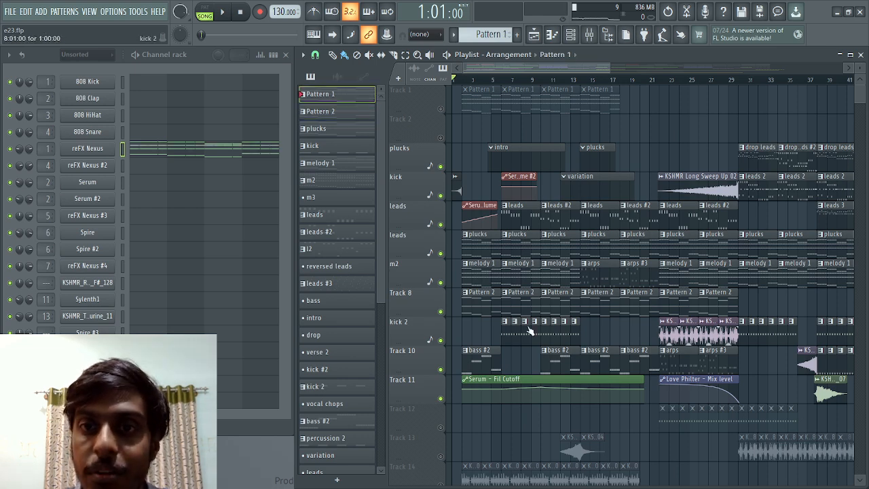
- Open the leads pattern's Spire notes in the piano roll, play the pattern, and examine the notes up close
click(507, 224)
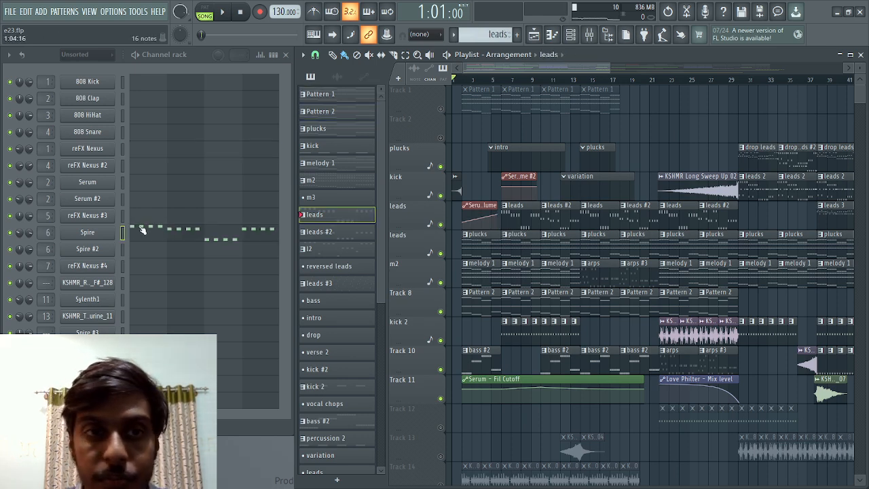
click(235, 237)
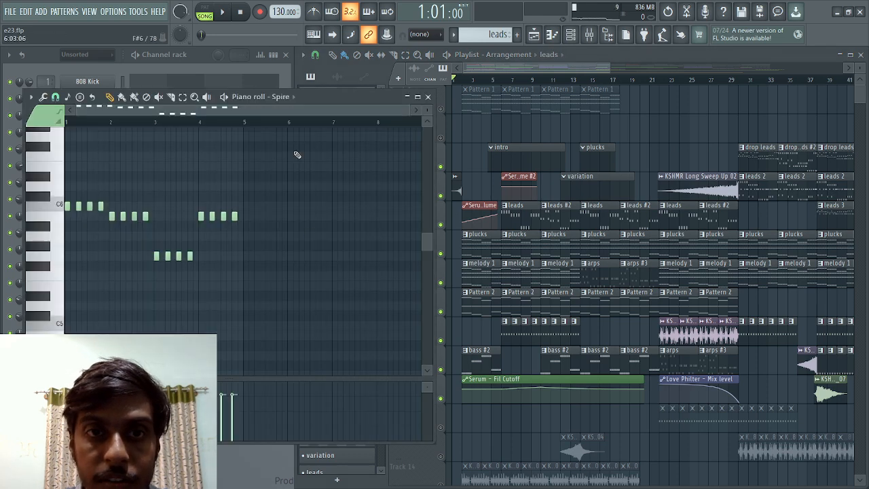
click(225, 97)
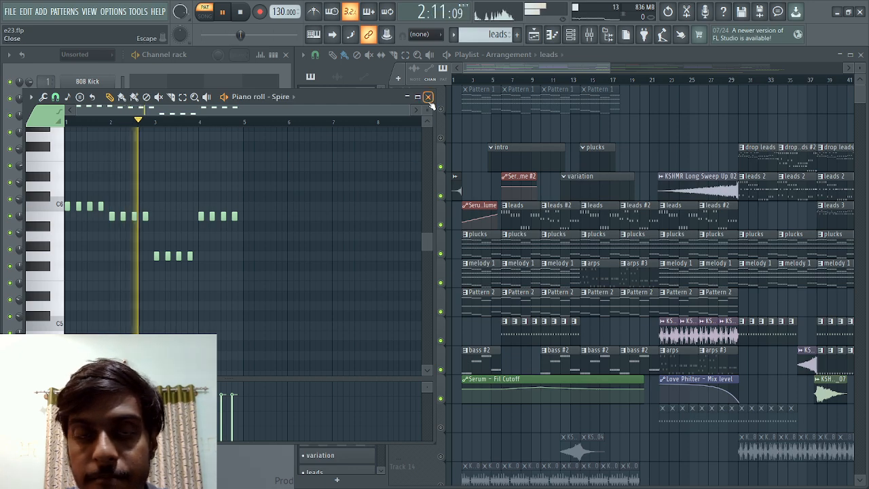
scroll(126, 141, up, 3)
scroll(113, 256, up, 4)
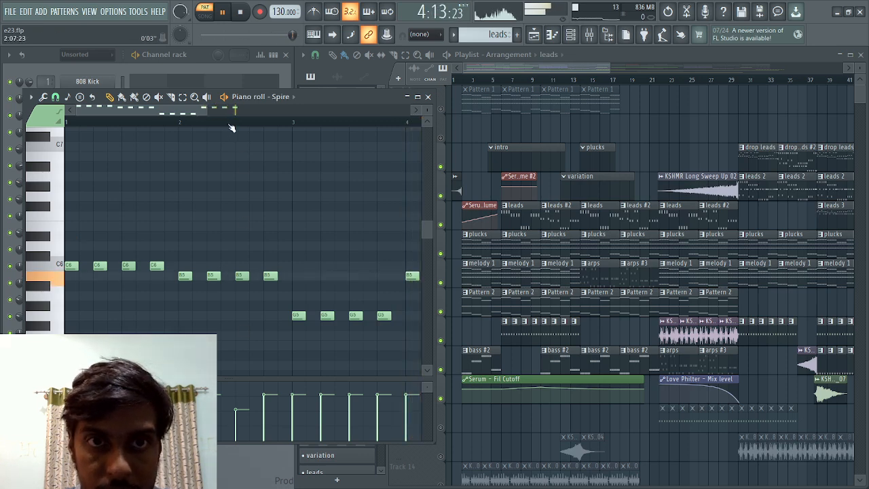
- Zoom out to view the leads pattern's Spire notes as a whole, close the piano roll and stop playback
ctrl+scroll(203, 233, down, 2)
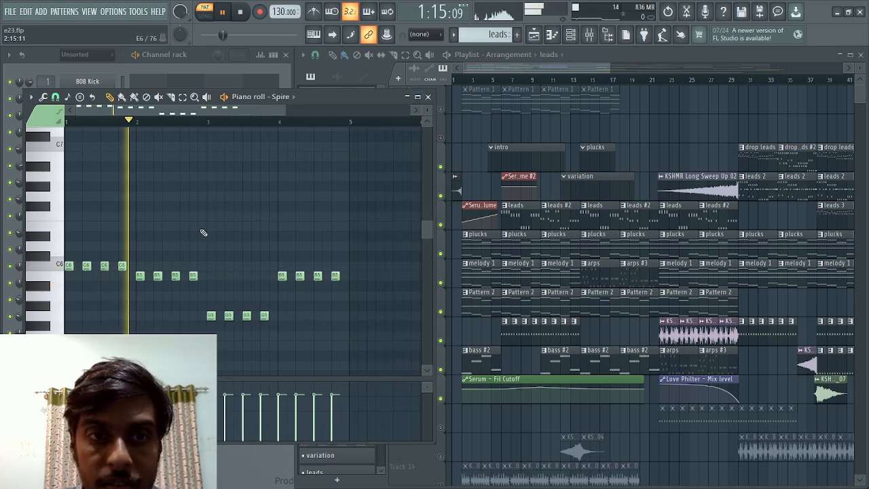
click(429, 97)
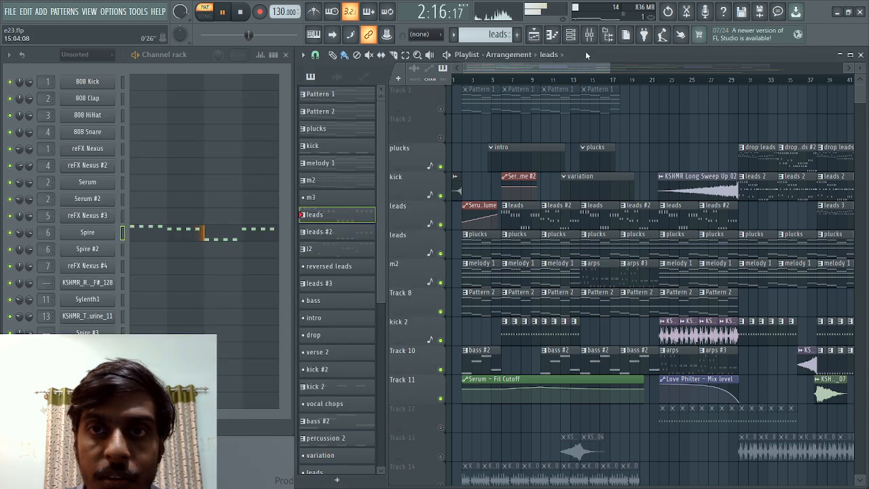
key(space)
- Open the mixer and check the effect slots of the m1 insert and its neighbours up to leads on insert 6
click(590, 35)
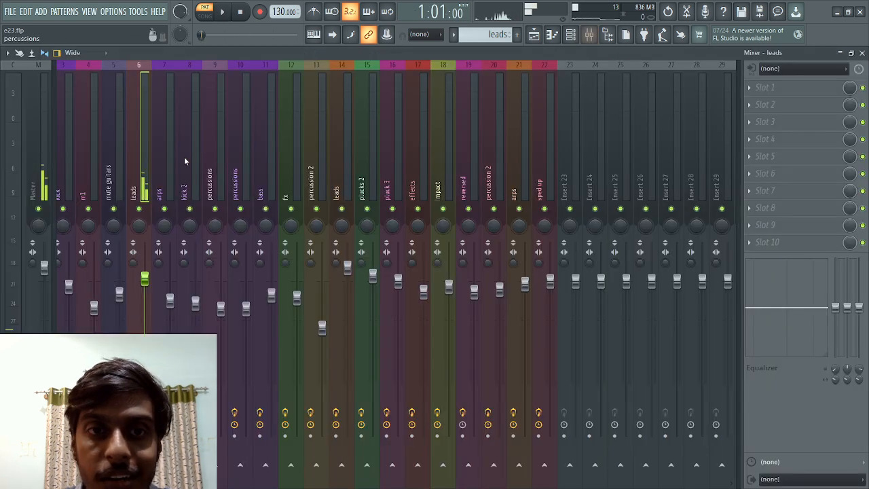
scroll(342, 158, up, 2)
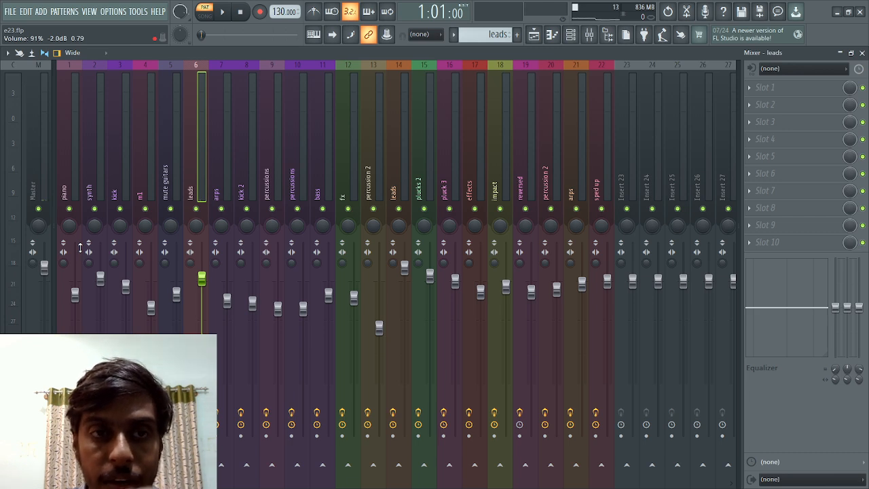
click(141, 161)
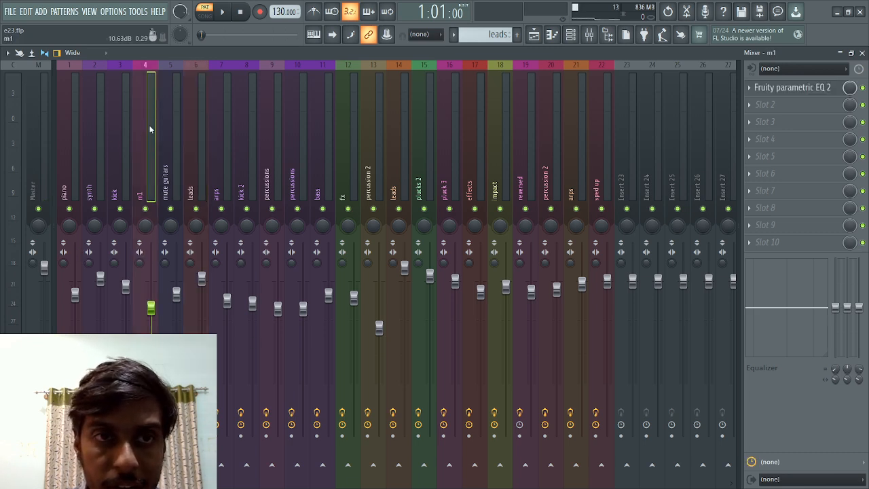
key(Right)
key(Right)
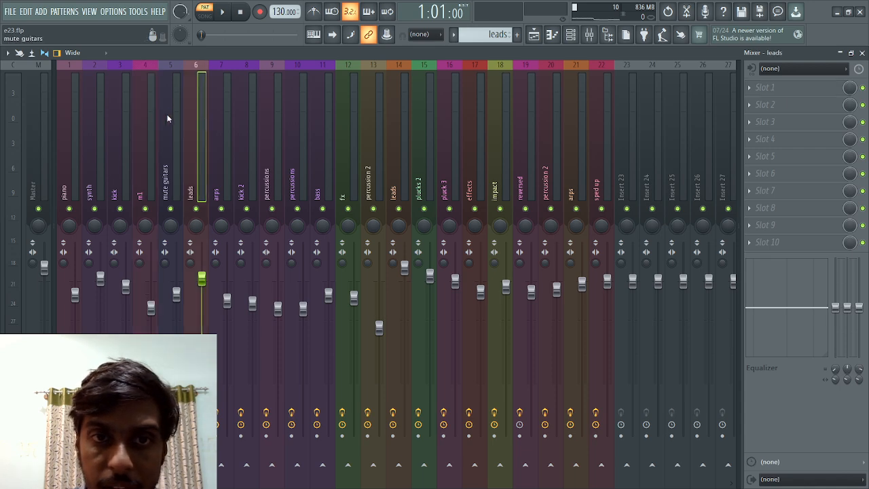
- Compare the effect chains on the leads insert 14, percussion 2, plucks 2 and pluck 3 mixer tracks
click(397, 117)
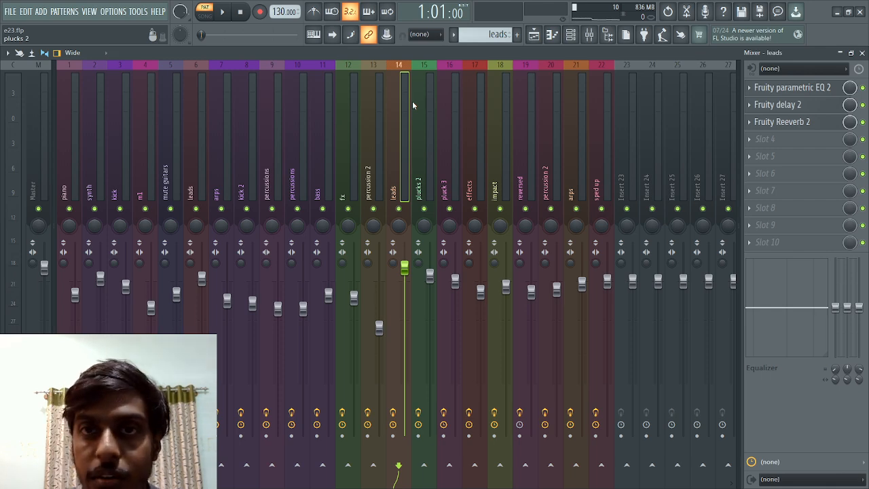
click(435, 101)
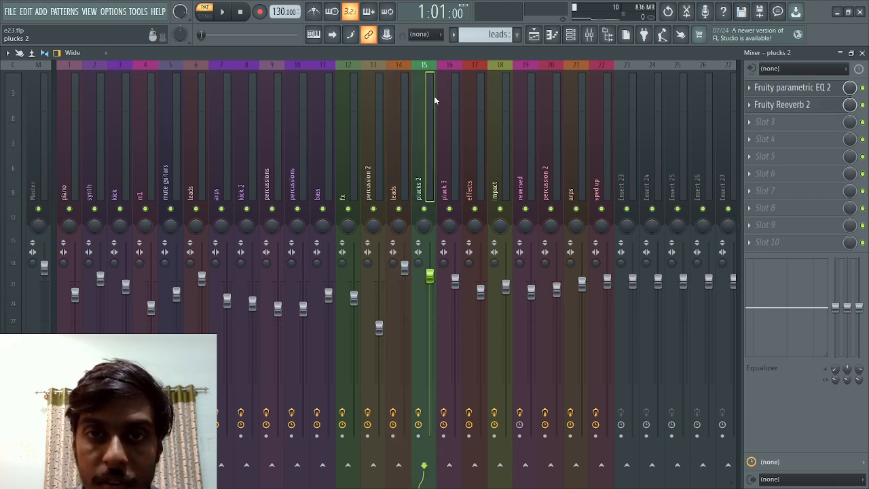
click(458, 97)
key(Left)
key(Left)
key(Left)
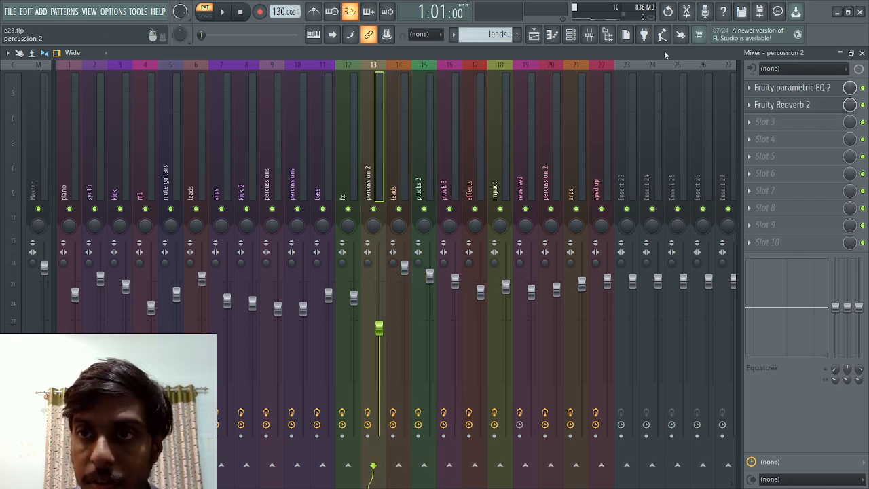
click(308, 97)
click(371, 88)
click(440, 81)
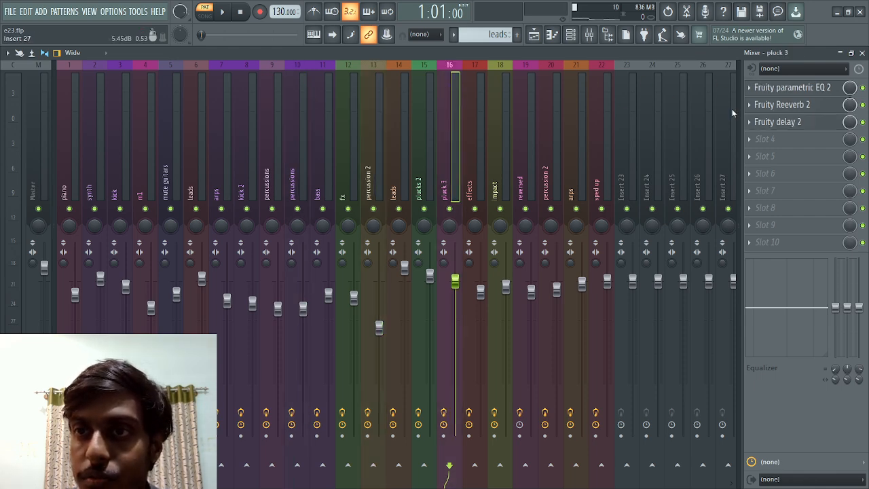
- Inspect the pluck 3 track's Fruity parametric EQ 2 and Fruity Reeverb 2 settings, and close the mixer
click(788, 87)
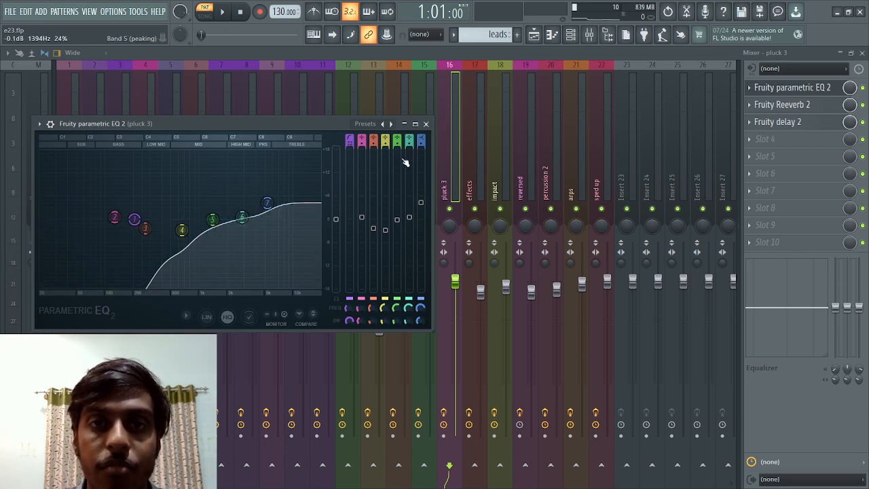
click(427, 124)
click(795, 109)
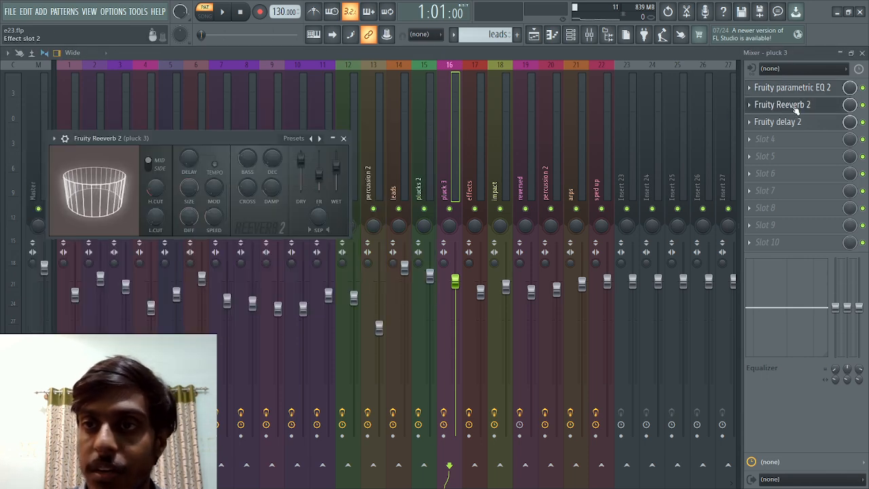
click(343, 138)
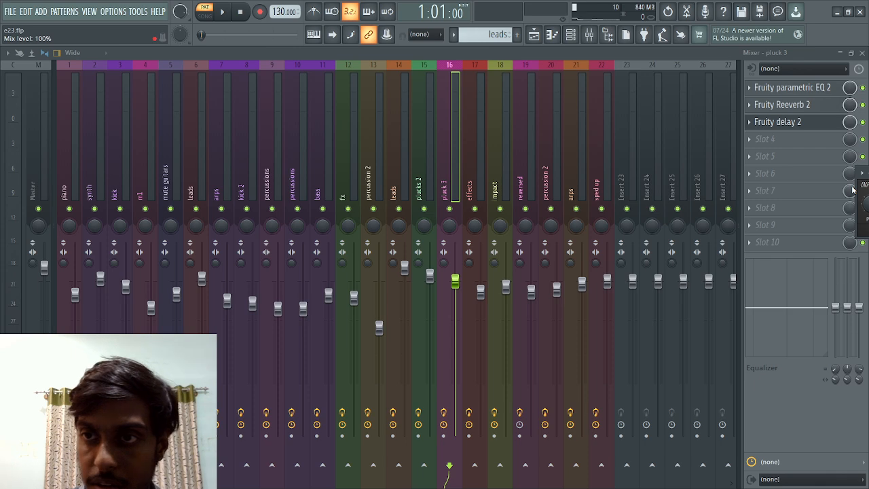
click(864, 53)
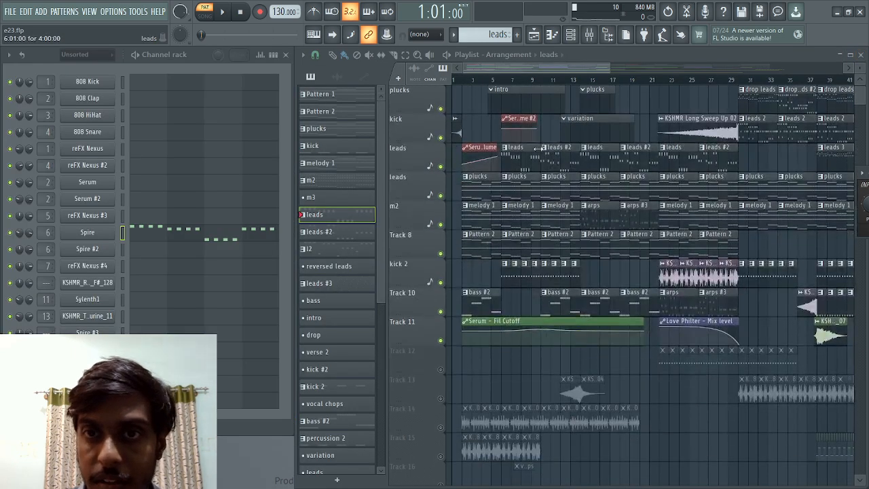
- Play the leads pattern with its Spire notes open in the piano roll, close the roll and stop playback
click(201, 231)
key(space)
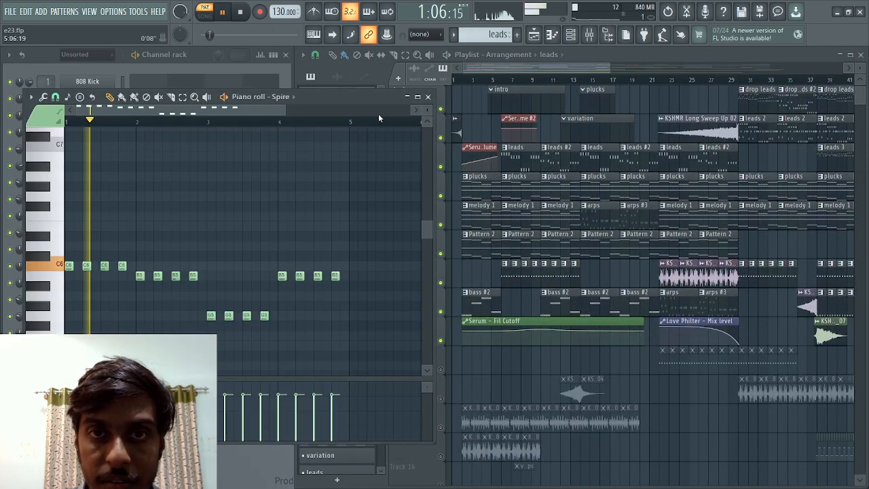
click(428, 96)
key(space)
- Open the plucks pattern's Serum notes in a maximized piano roll, examine the chord notes across the octaves and play them
click(315, 129)
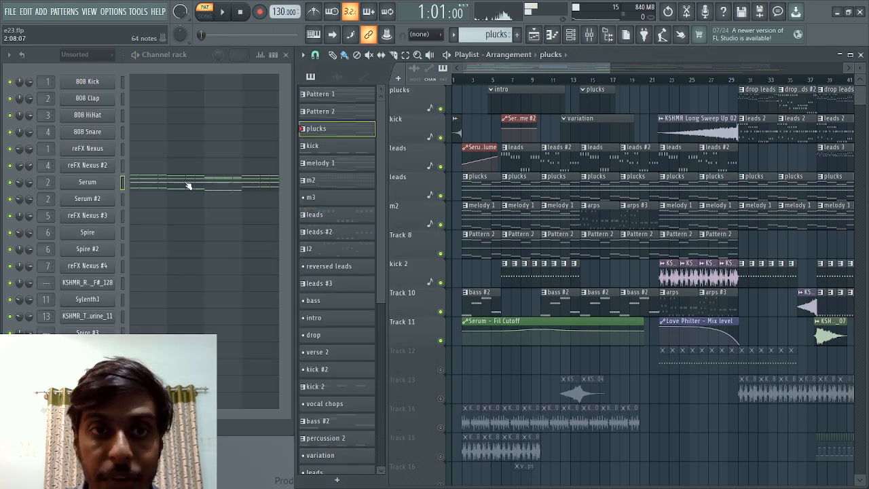
click(188, 184)
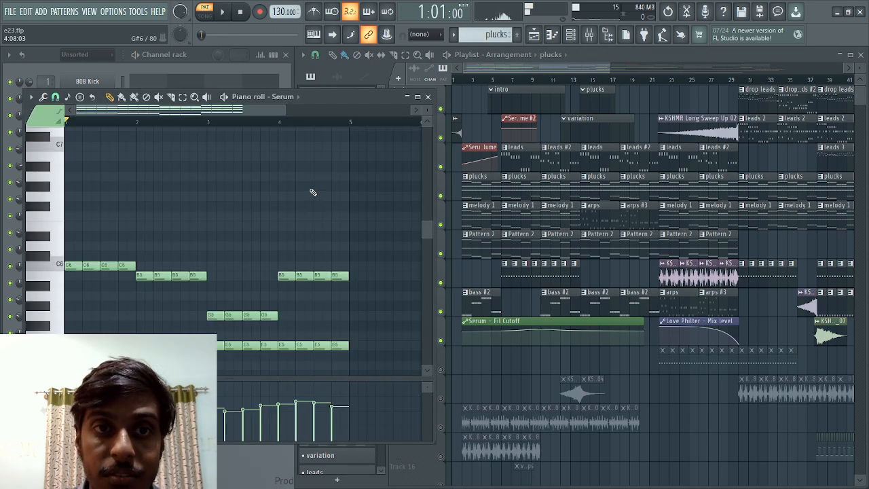
click(417, 96)
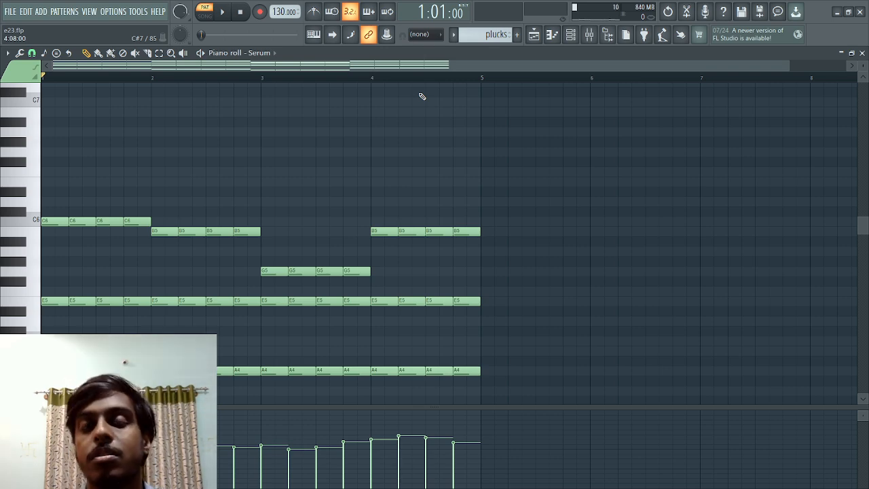
scroll(407, 105, down, 3)
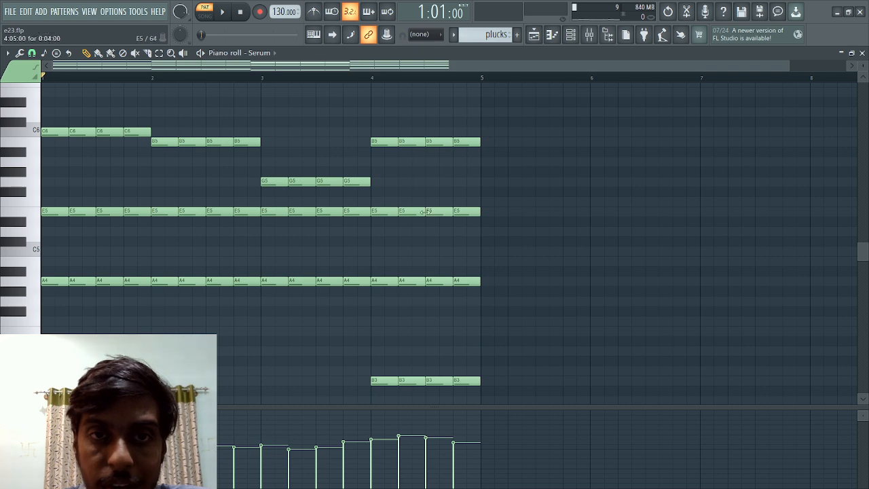
scroll(353, 204, down, 3)
scroll(354, 204, up, 2)
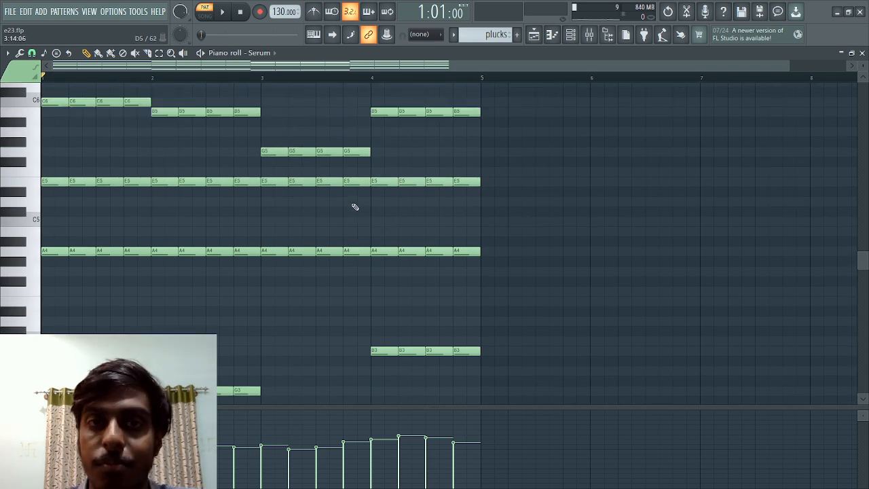
scroll(335, 212, down, 1)
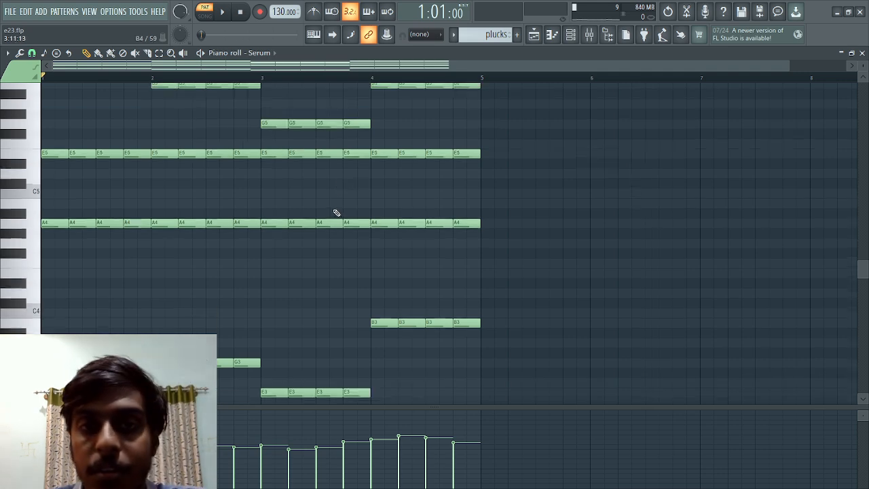
scroll(335, 210, up, 3)
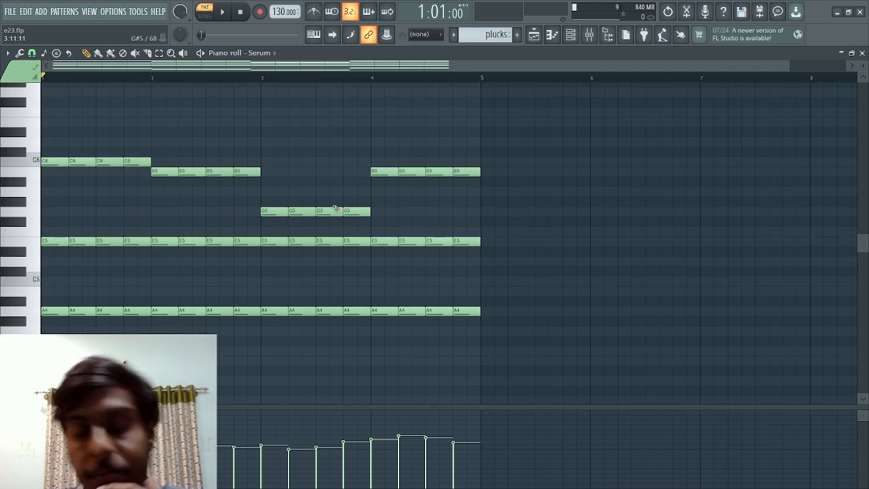
scroll(293, 206, down, 2)
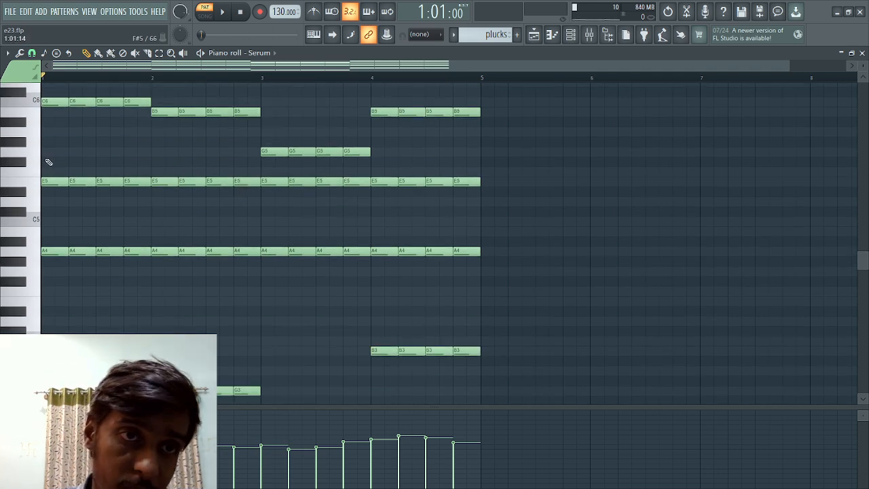
click(201, 55)
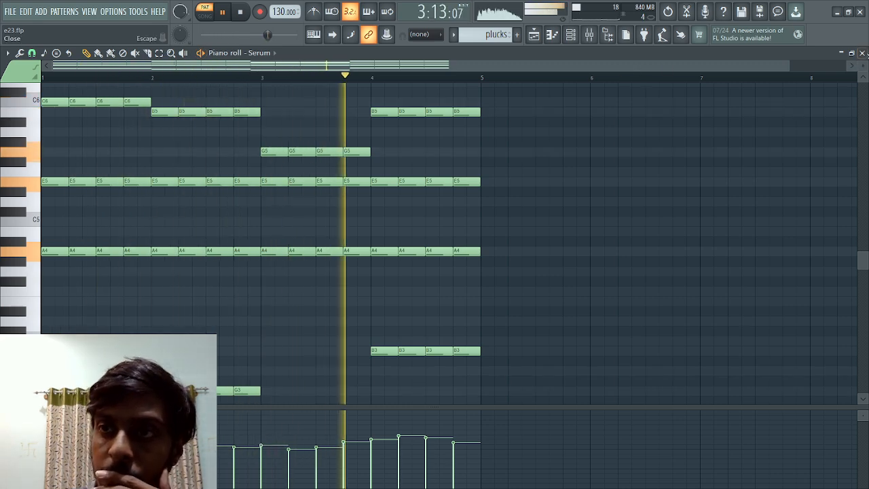
key(F7)
- Open the Serum instrument, stop playback, and look over its oscillator, envelope and effects settings before closing it
click(87, 182)
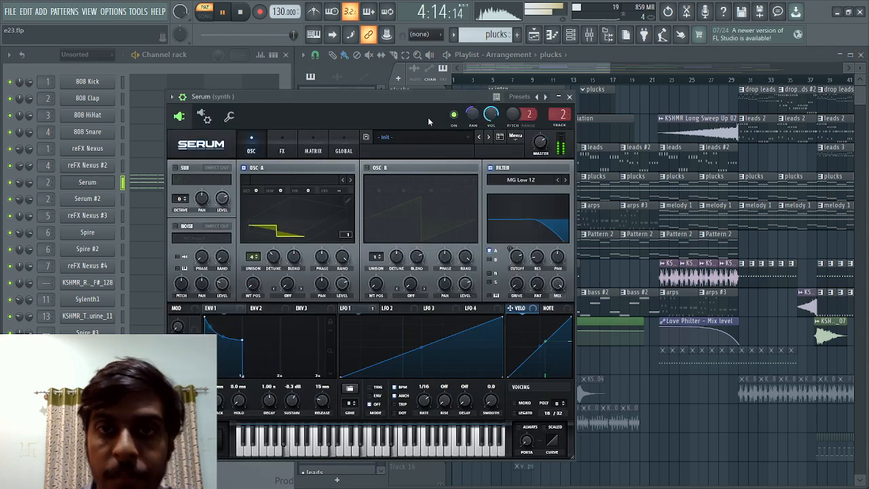
key(space)
drag(420, 97, 603, 106)
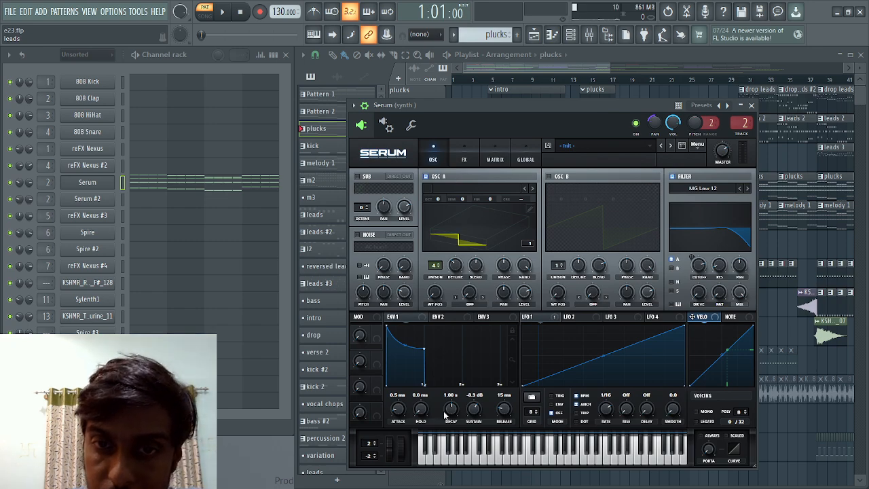
click(453, 152)
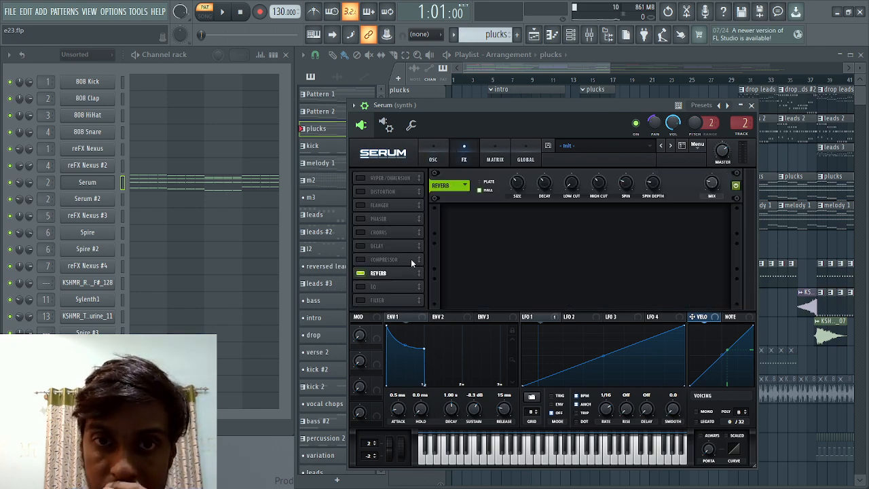
click(441, 151)
click(95, 184)
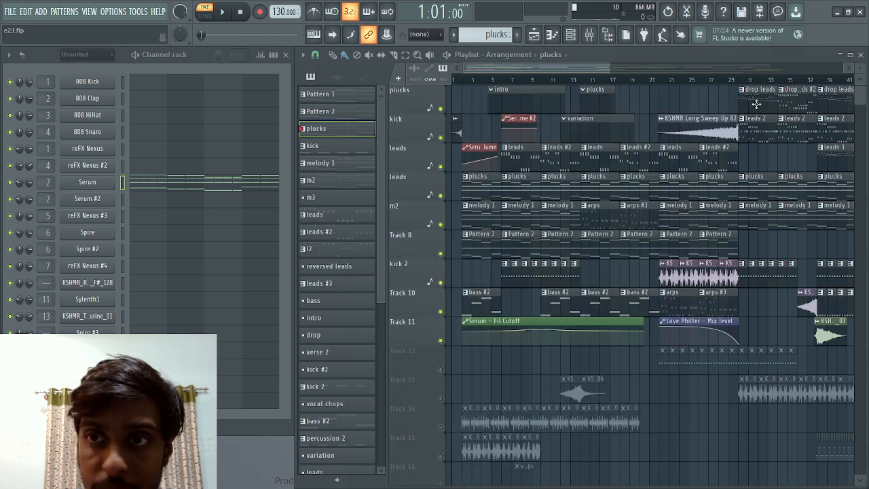
- Reopen Serum and check oscillator A's unison detune and the filter cutoff
click(95, 183)
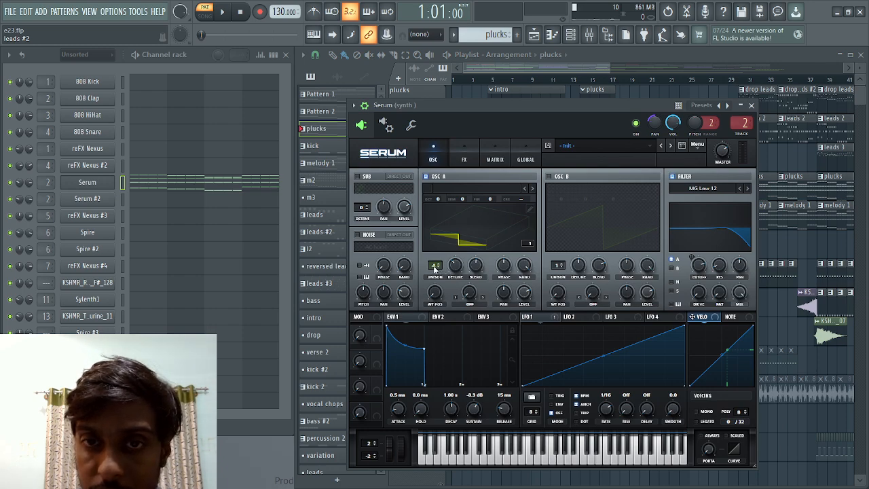
drag(455, 270, 462, 266)
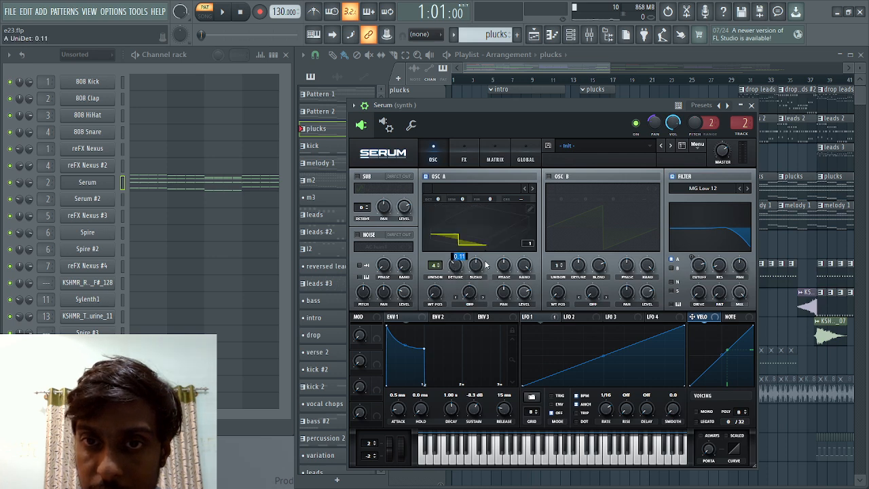
click(673, 177)
mouse_move(696, 267)
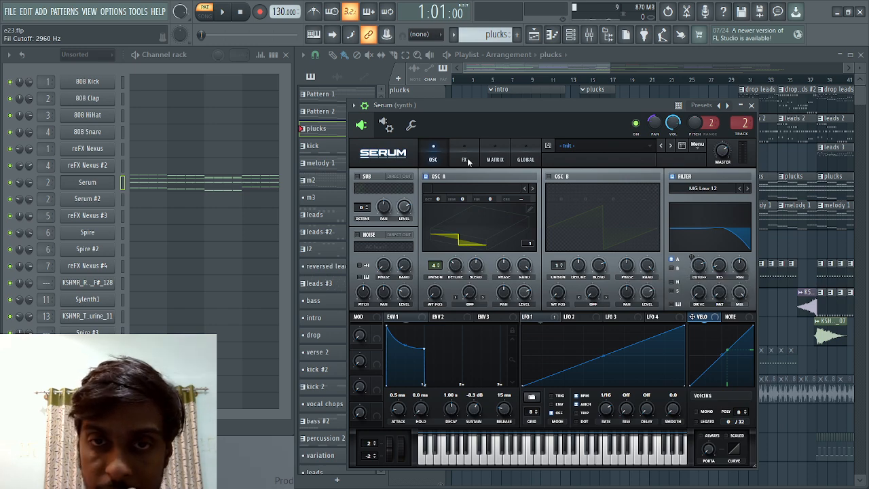
- Play the plucks pattern while viewing its notes and Serum's settings, close Serum and stop playback
key(F7)
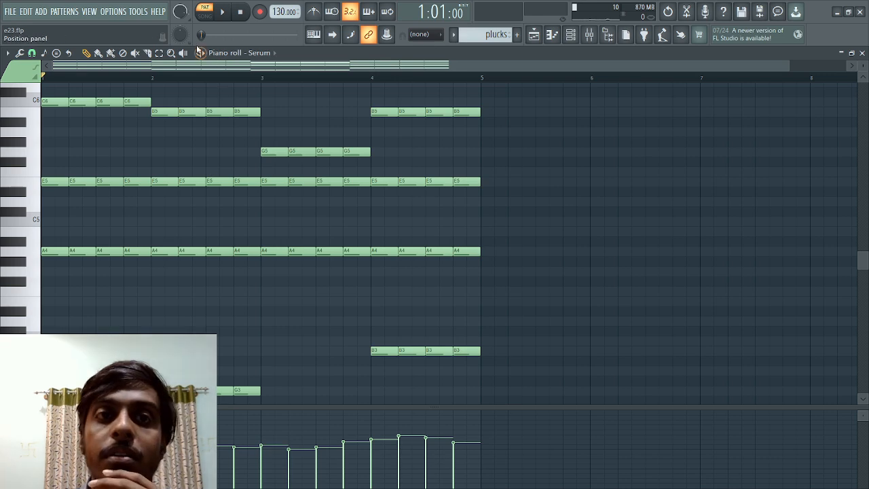
key(space)
scroll(227, 119, up, 2)
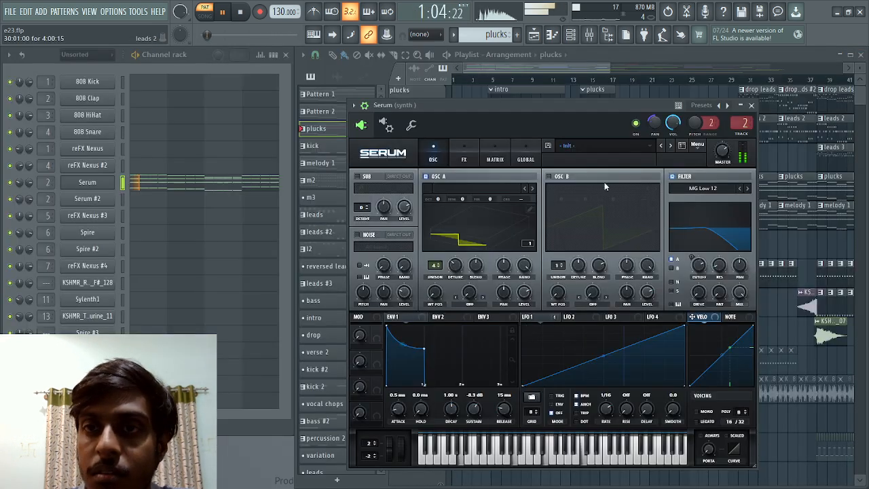
click(751, 105)
key(space)
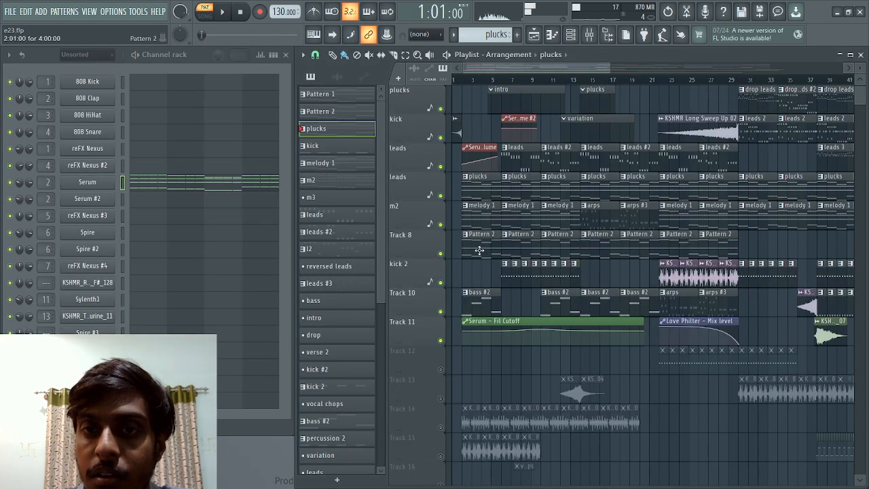
- Open Pattern 2's reFX Nexus notes in the piano roll
click(485, 236)
click(229, 147)
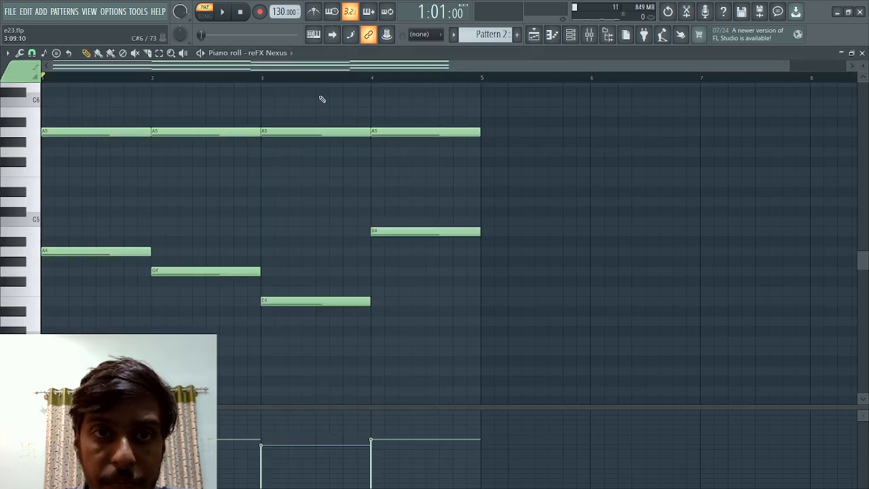
- Play Pattern 2 while viewing its upper and lower Nexus notes, then stop playback and close the piano roll
key(space)
scroll(361, 208, up, 4)
scroll(360, 208, down, 1)
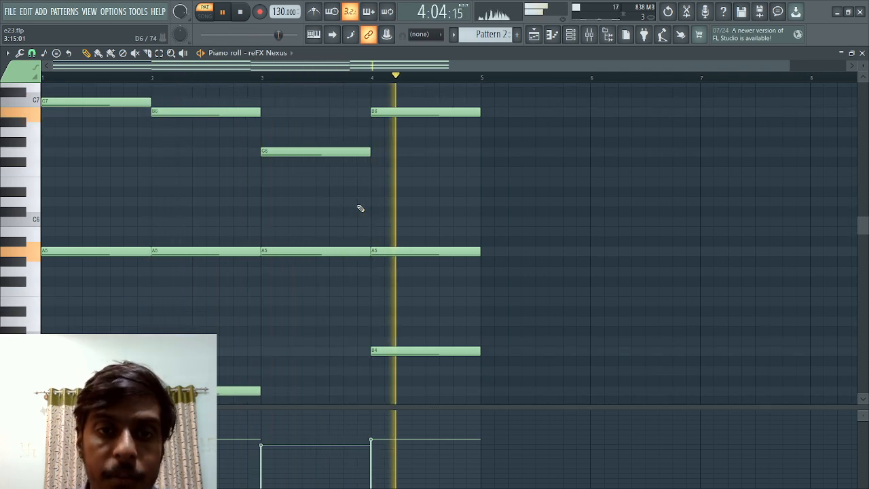
key(space)
click(862, 52)
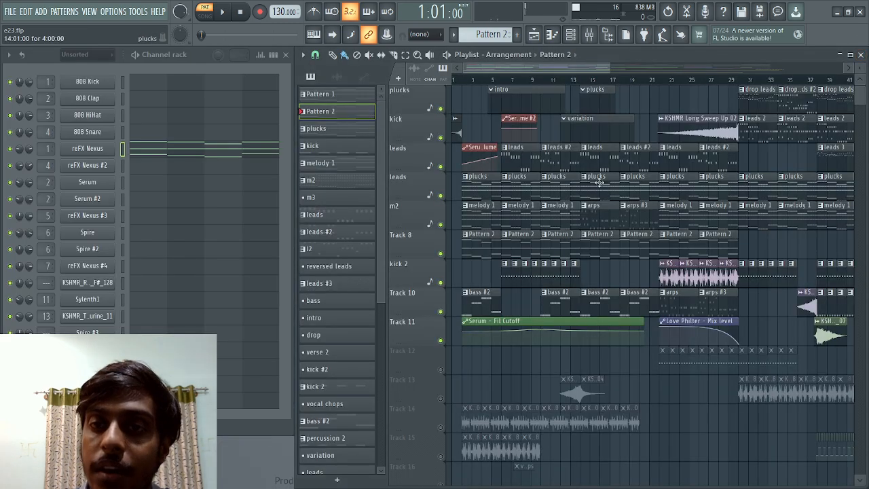
- Open the reFX Nexus instrument used by Pattern 2, check its piano preset, and close it
click(472, 300)
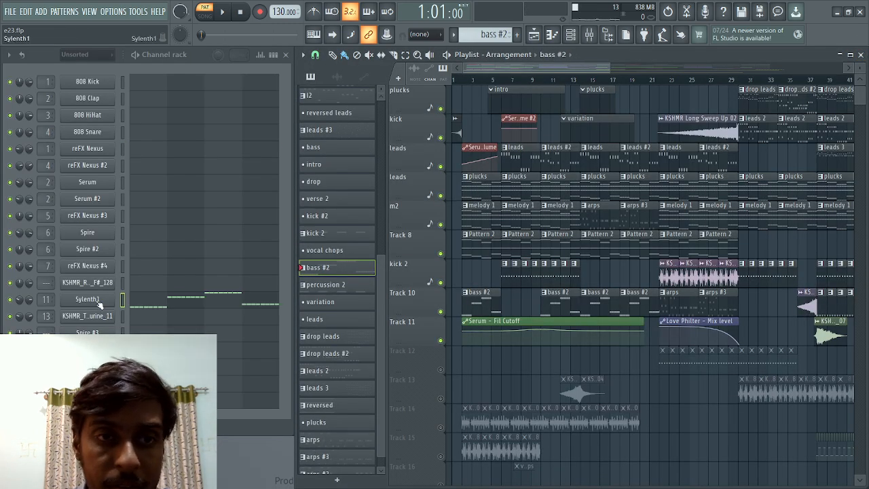
key(F4)
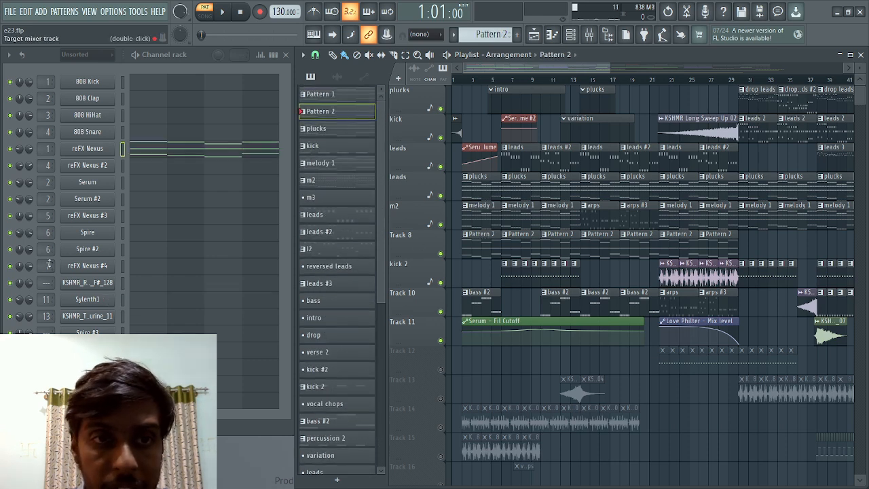
click(88, 149)
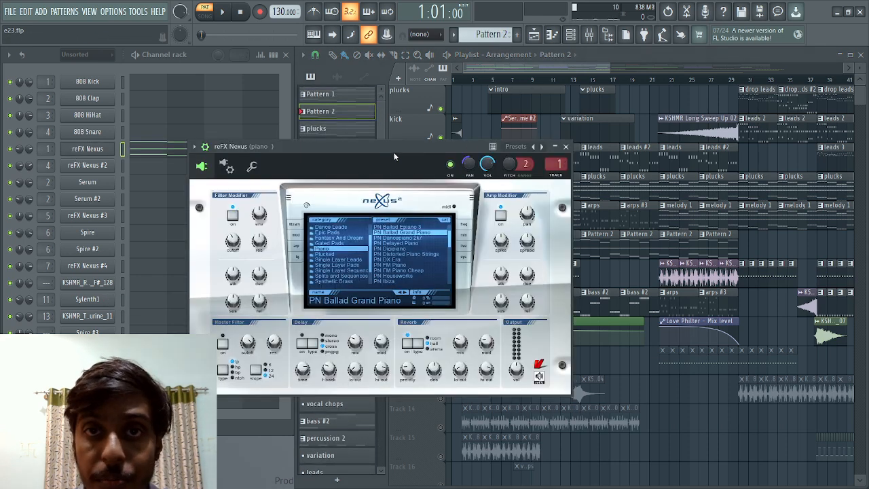
drag(396, 150, 414, 148)
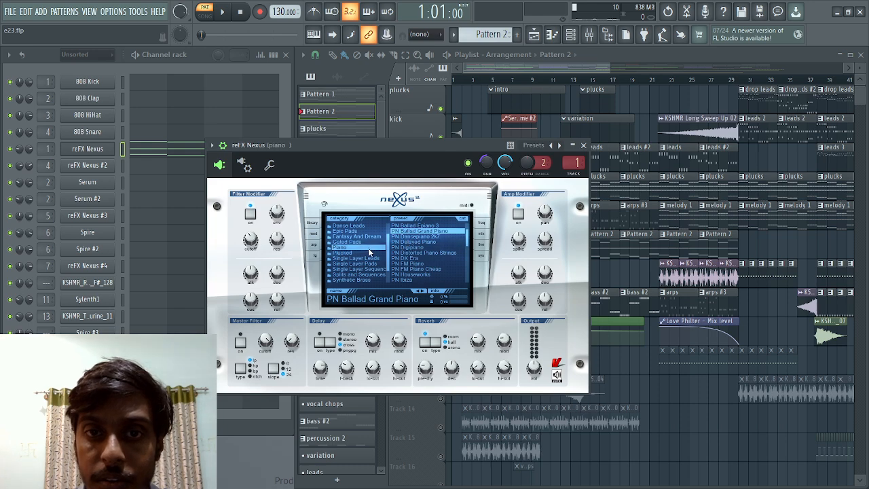
click(584, 145)
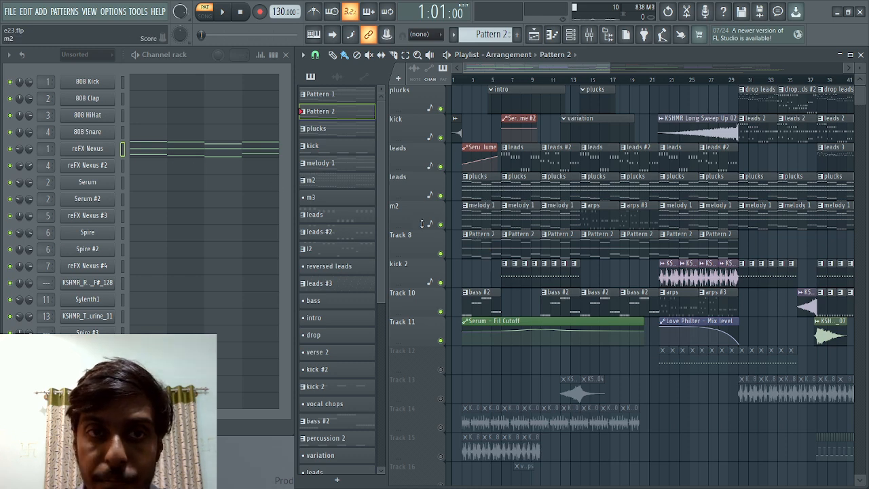
- Replay Pattern 2's reFX Nexus notes in the piano roll, then close it and stop playback
click(201, 153)
key(space)
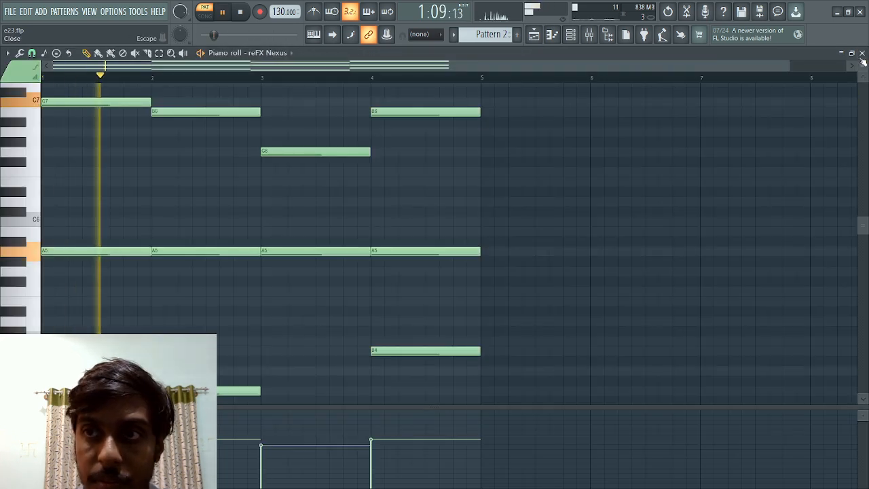
key(F7)
key(space)
- Select the bass #2 pattern, look over its Sylenth1 settings, and review its notes in the piano roll
click(479, 292)
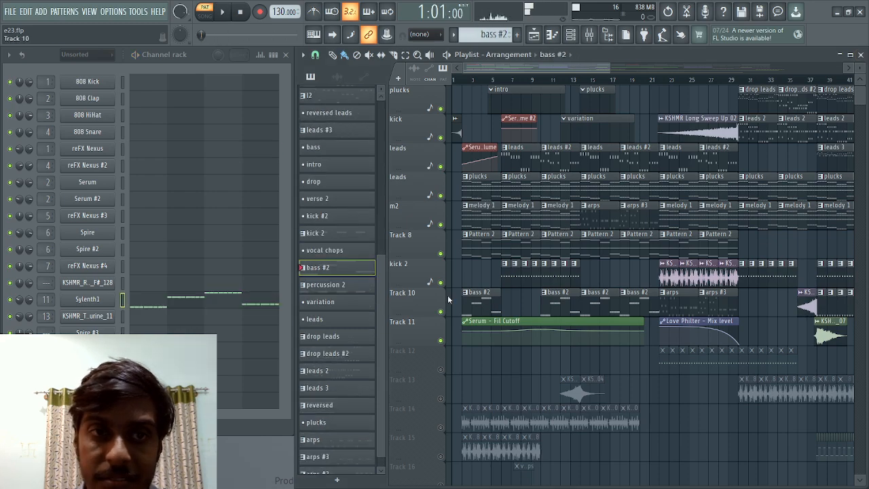
click(88, 299)
drag(336, 156, 397, 134)
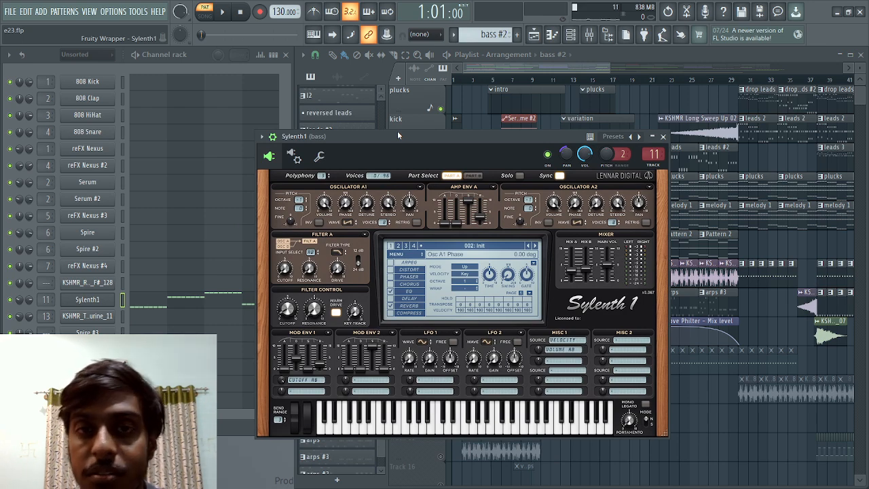
click(224, 304)
scroll(252, 235, up, 1)
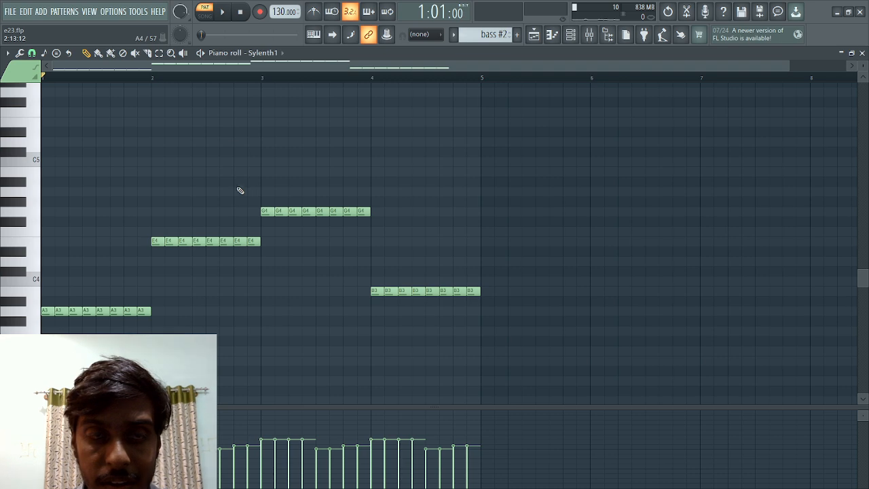
click(201, 55)
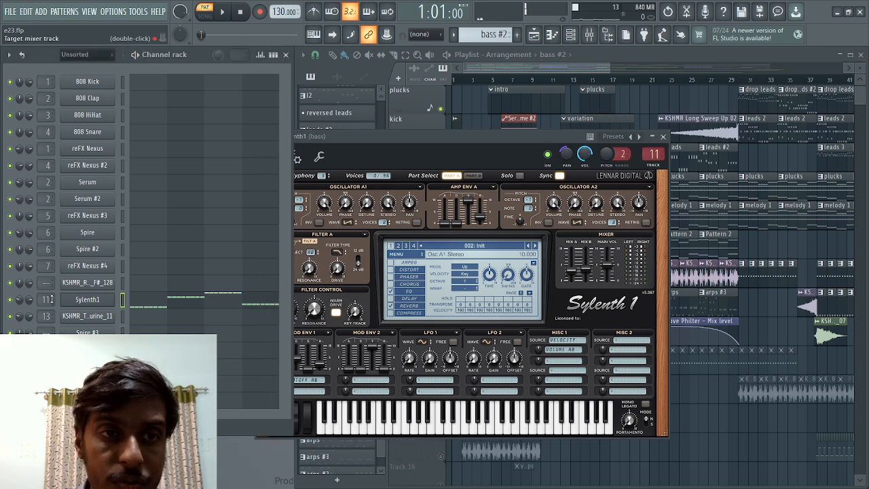
- Open the mixer on the bass track and review its LFOTool volume curve before closing the effect
key(F9)
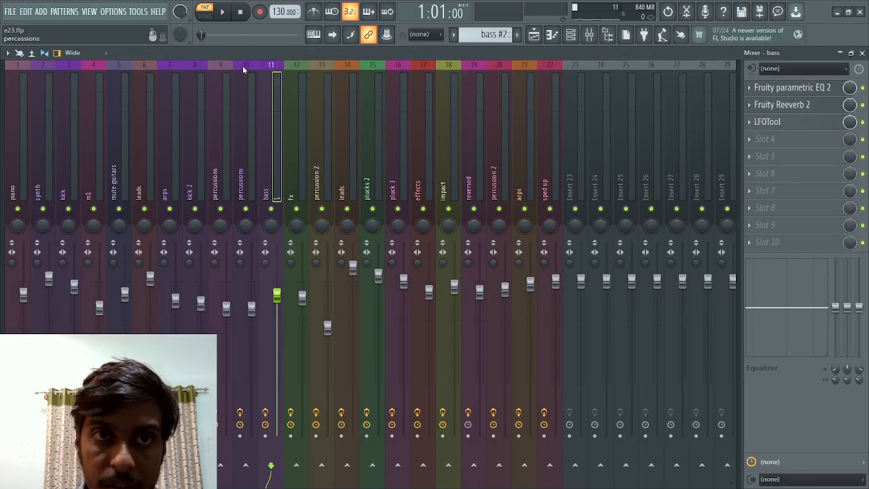
double_click(297, 50)
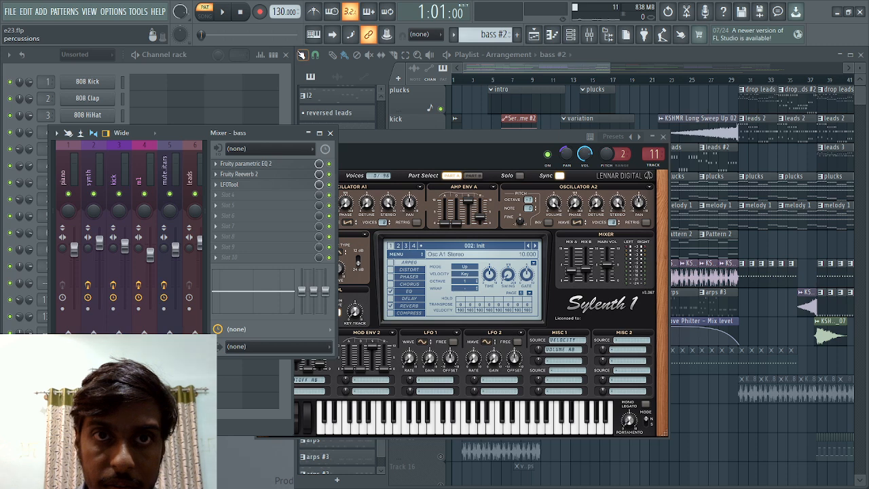
double_click(315, 134)
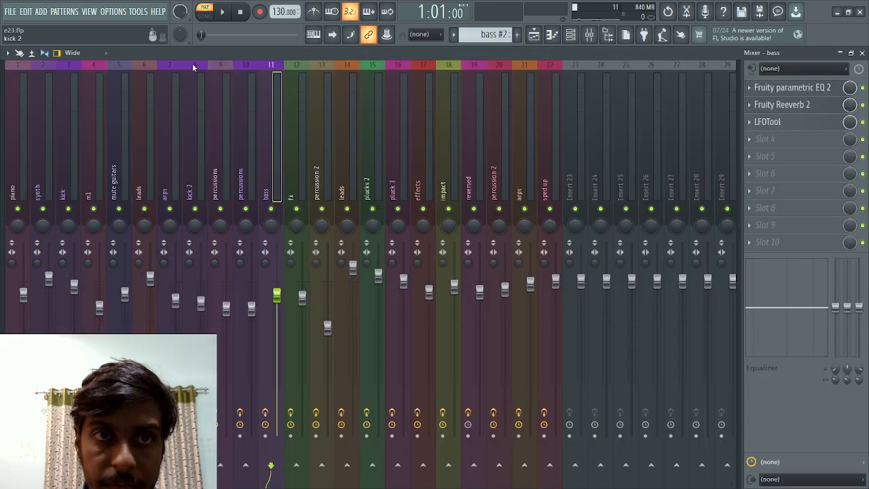
click(783, 121)
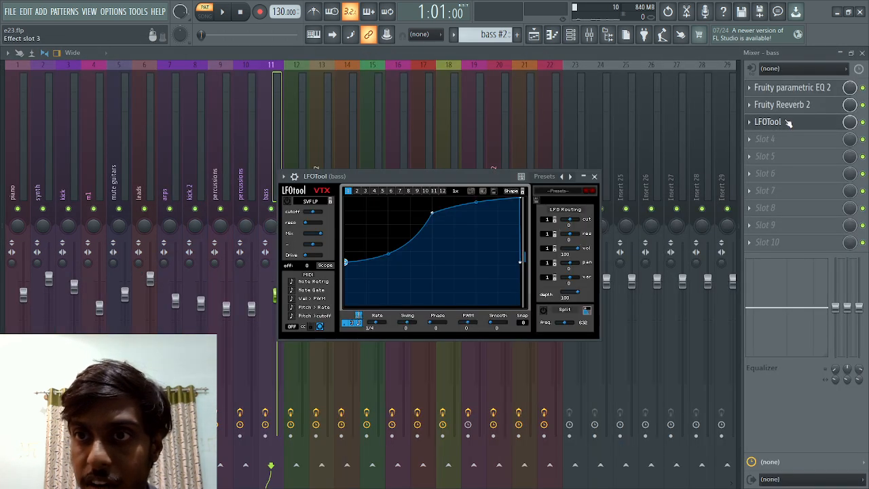
click(595, 177)
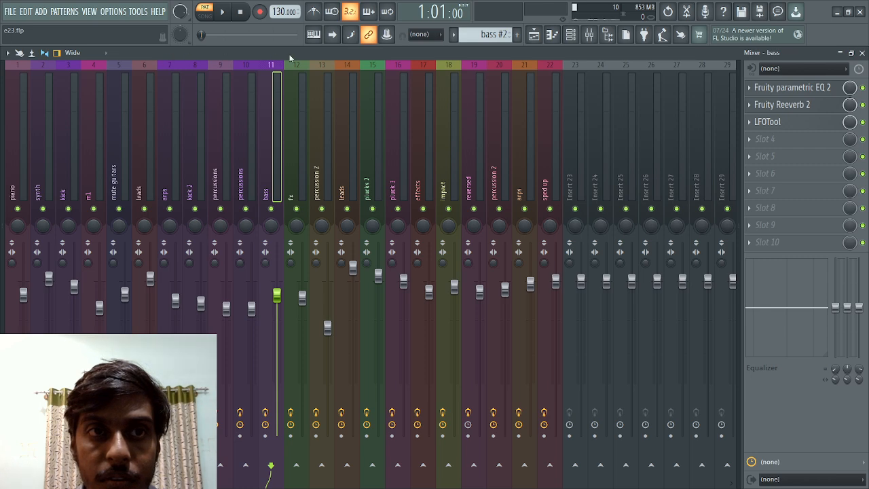
- Review the bass track's Fruity Reeverb 2 and parametric EQ 2, then close the mixer, effect windows and Sylenth1
scroll(68, 135, up, 2)
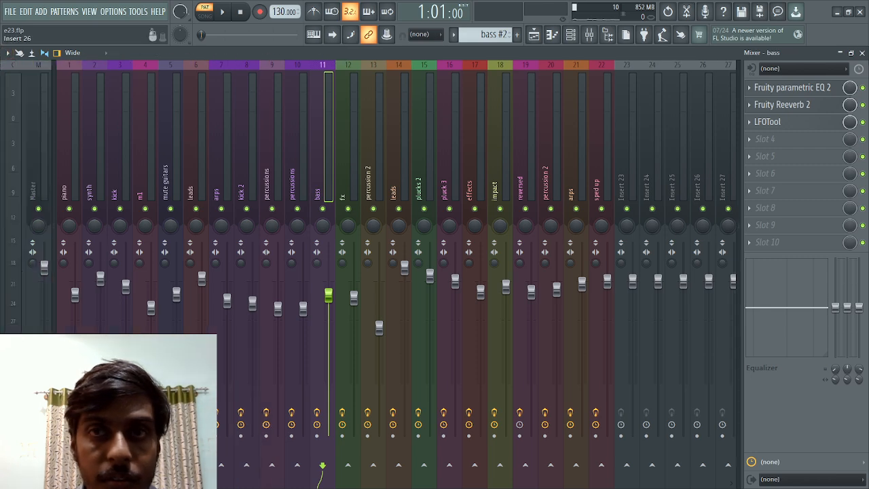
click(787, 106)
click(315, 109)
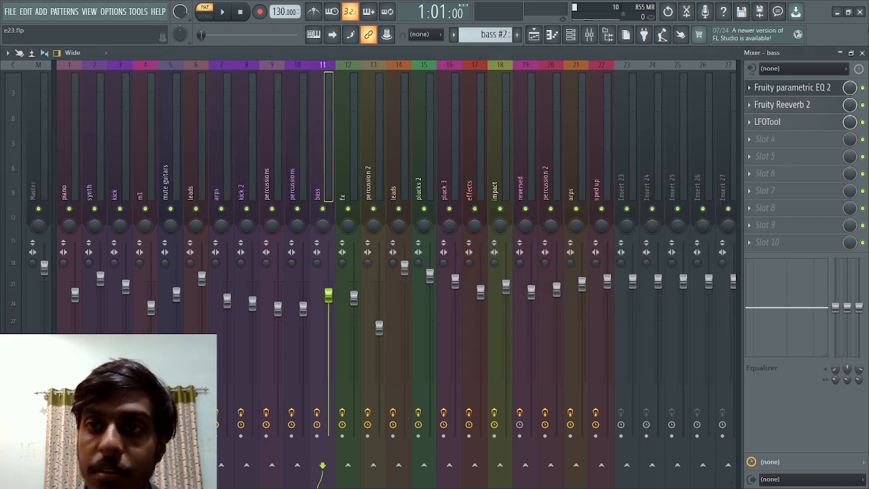
click(852, 53)
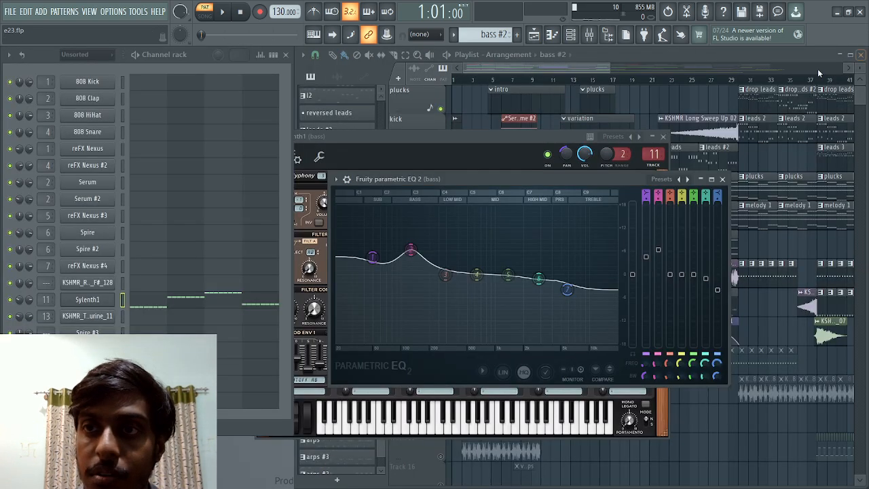
click(723, 180)
click(663, 137)
- Select the Serum - Fil Cutoff automation clip on Track 11 to show its automation channel
scroll(524, 213, down, 4)
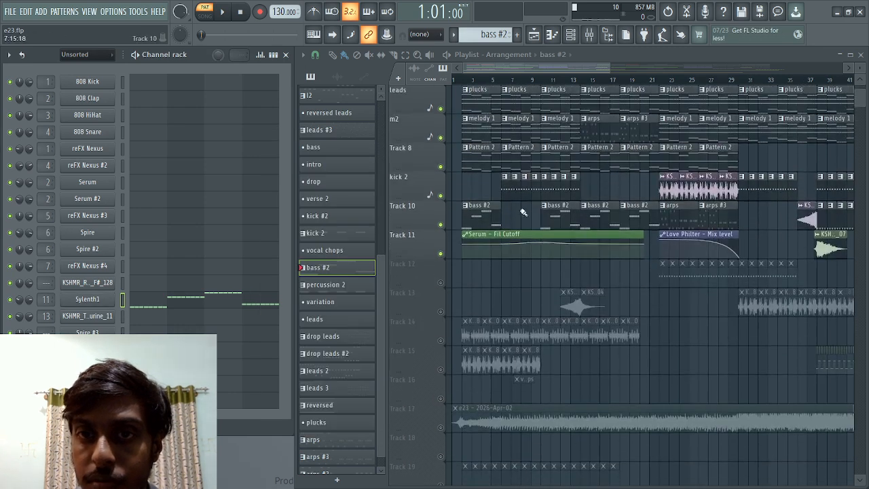
click(477, 236)
scroll(555, 247, up, 1)
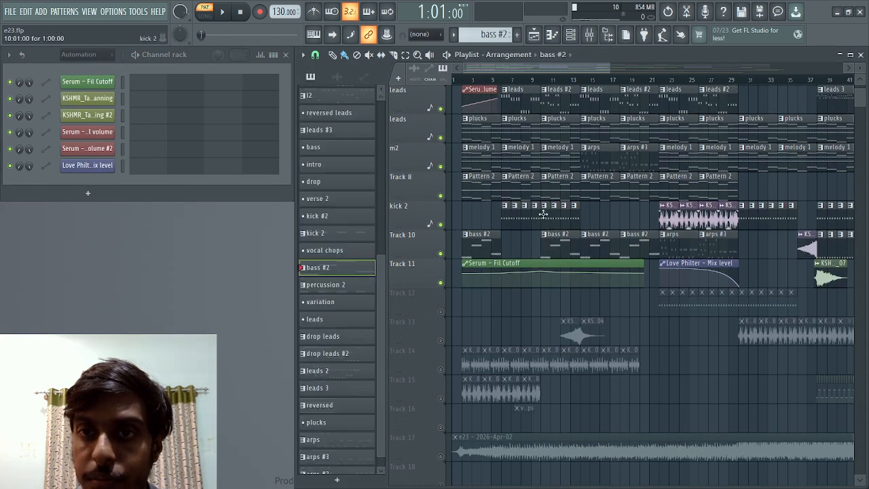
- Select the kick 2 pattern and review its KSHMR kick sample's channel settings and its mixer track's effects
click(506, 217)
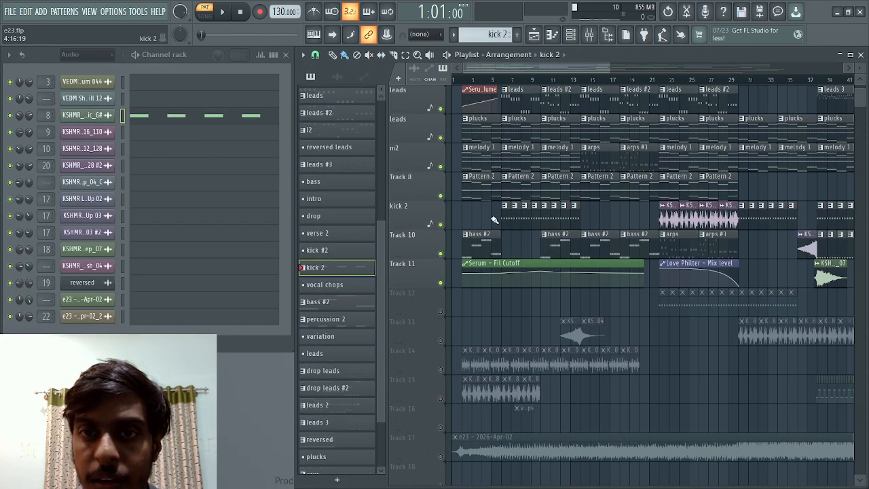
click(92, 116)
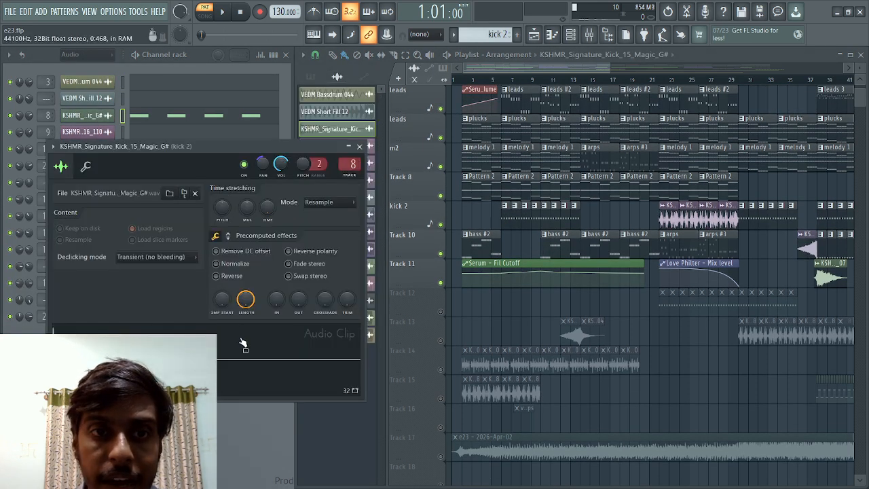
click(360, 146)
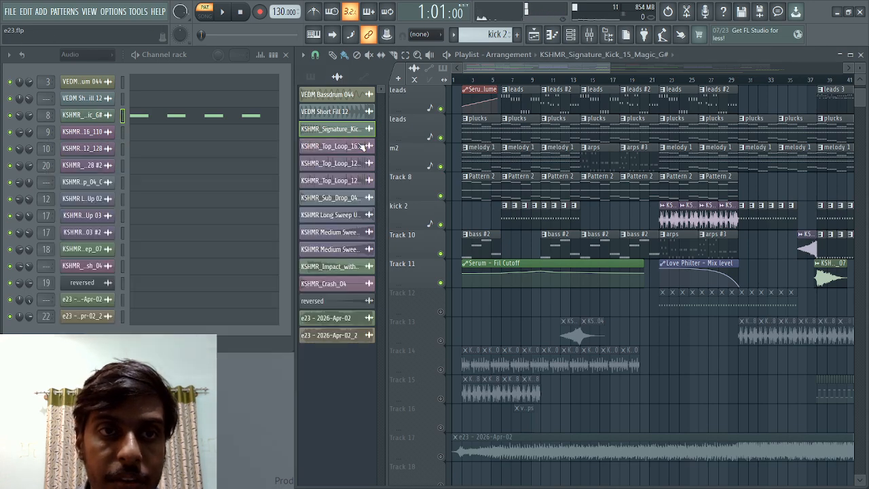
click(44, 121)
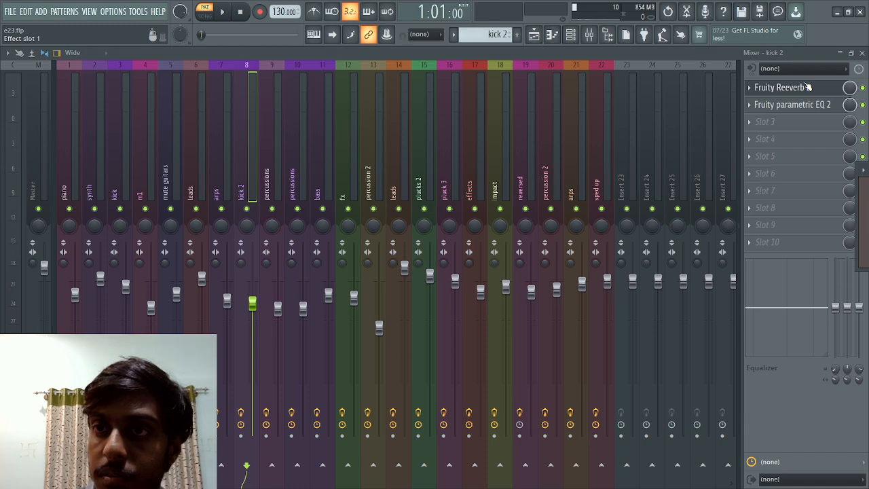
key(F9)
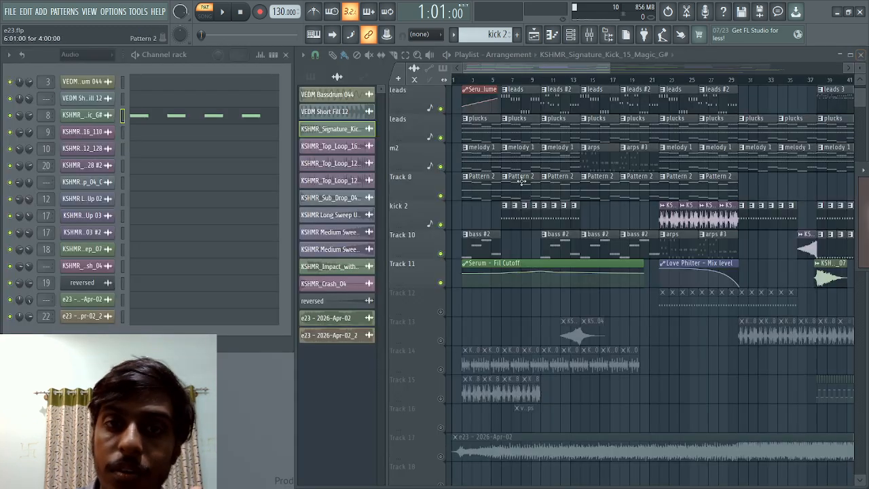
- Open the kick 2 notes in the piano roll, audition the kick at G5 and C5, and close it
key(F7)
click(34, 156)
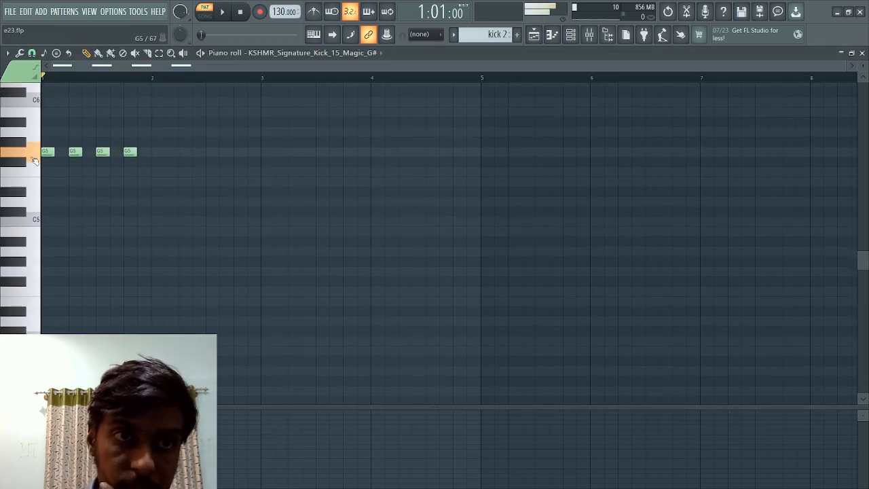
click(34, 224)
click(35, 224)
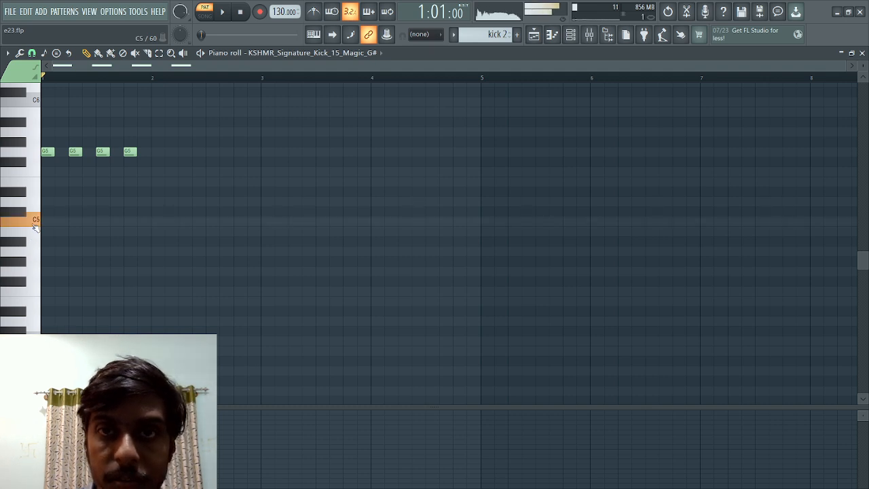
click(36, 217)
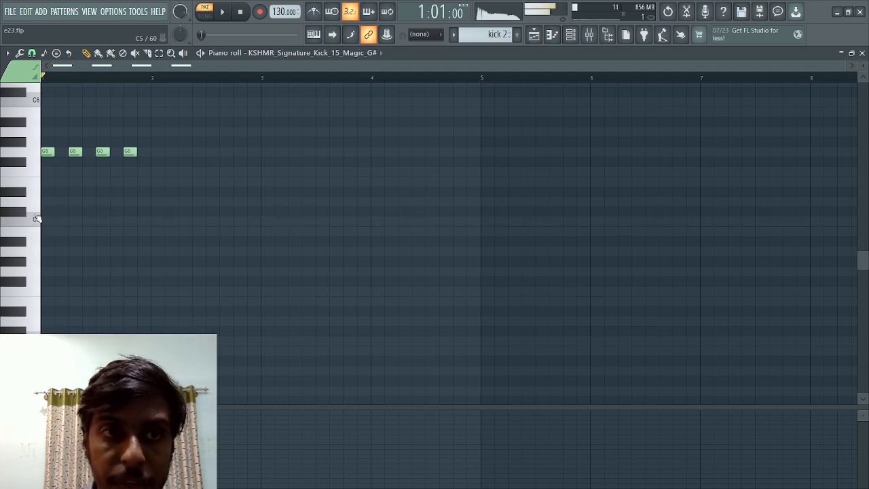
click(34, 152)
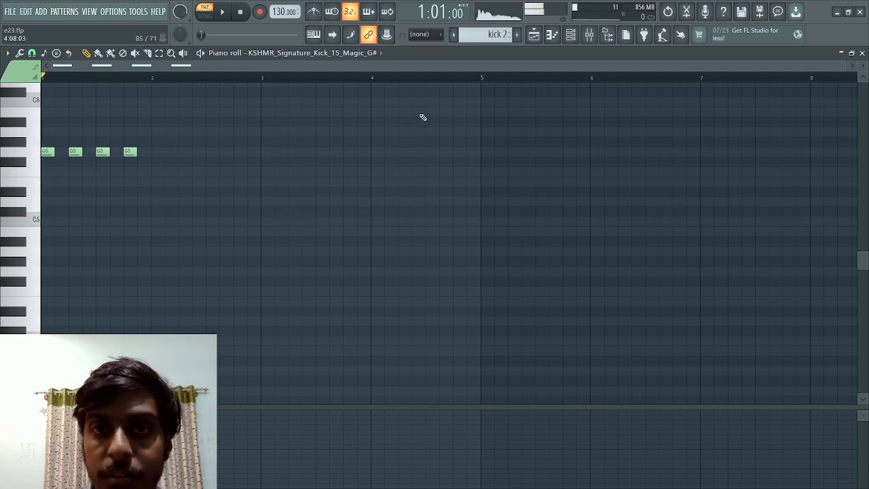
click(864, 53)
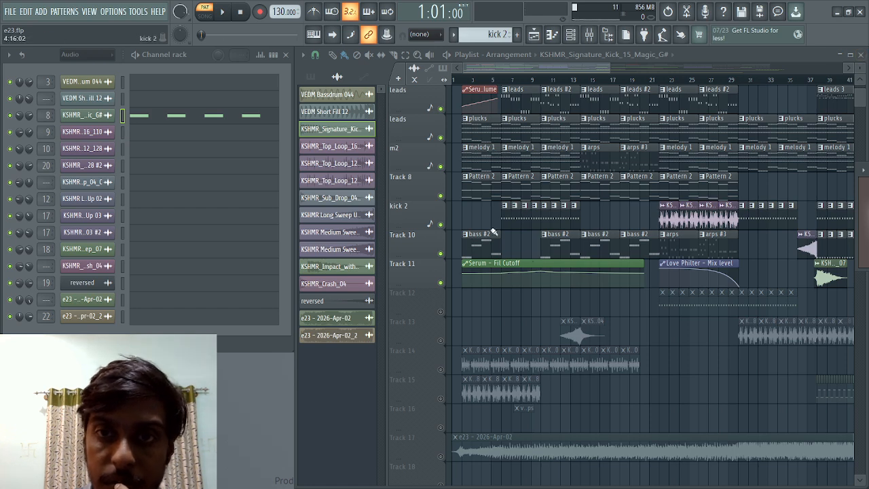
- Play the kick 2 pattern from the piano roll and reopen the kick sample's channel settings
click(218, 116)
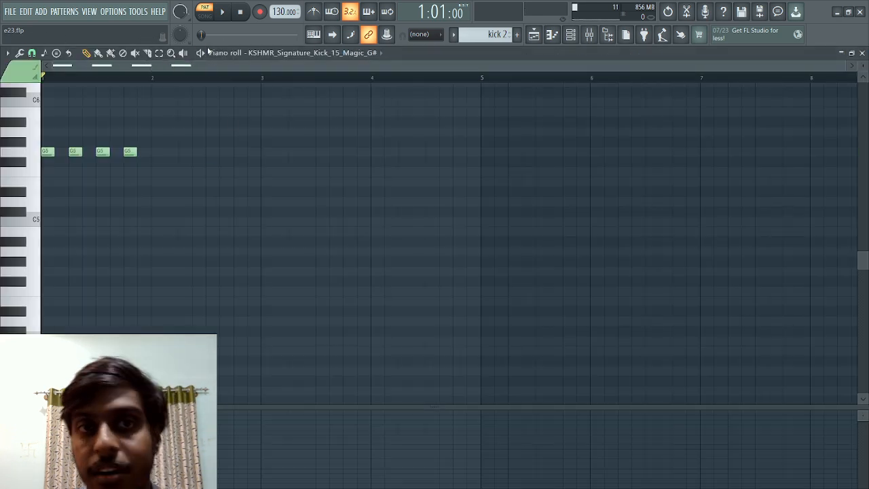
key(space)
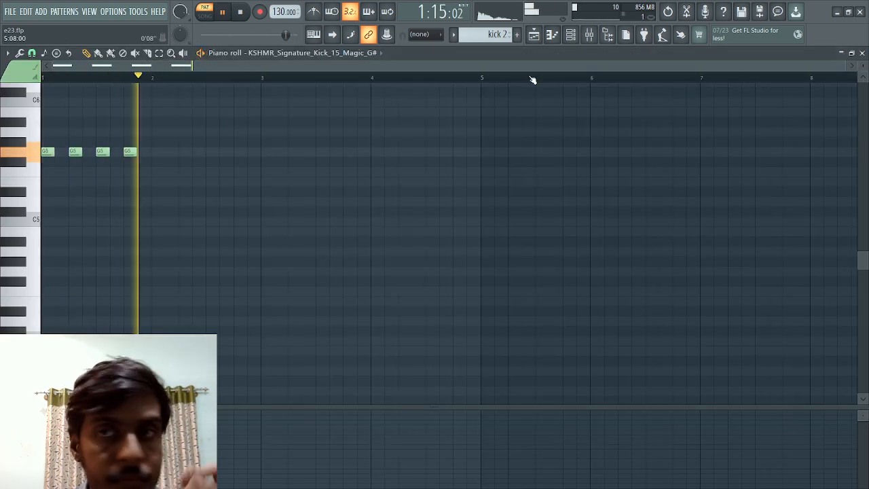
key(F7)
click(81, 116)
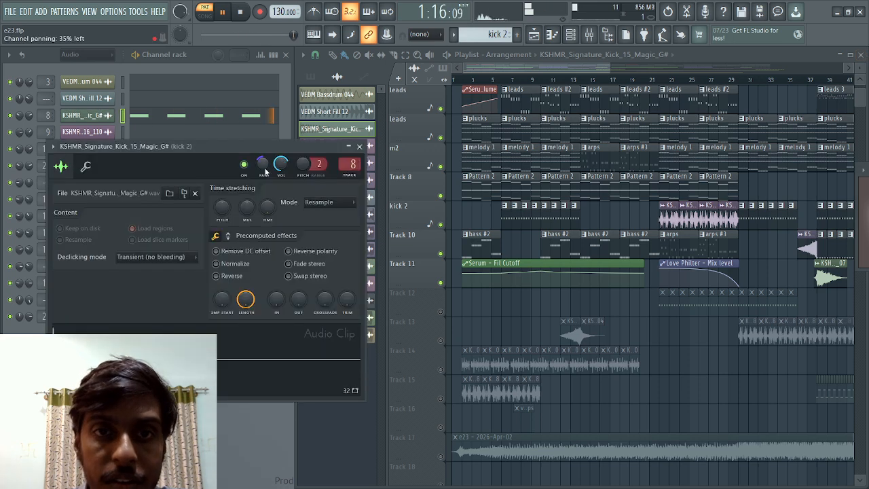
- Examine the kick 2 sample's precomputed fade settings, replay the pattern and close the channel settings
key(space)
drag(197, 148, 301, 155)
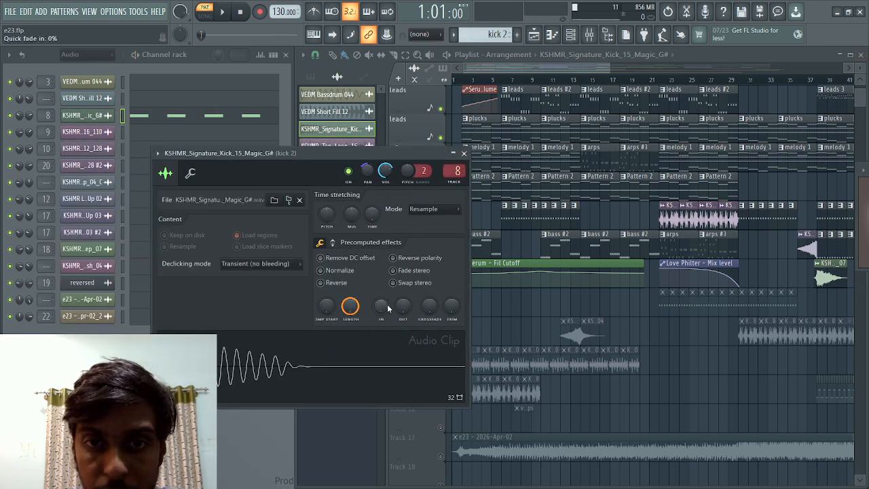
drag(381, 306, 403, 289)
drag(399, 340, 399, 367)
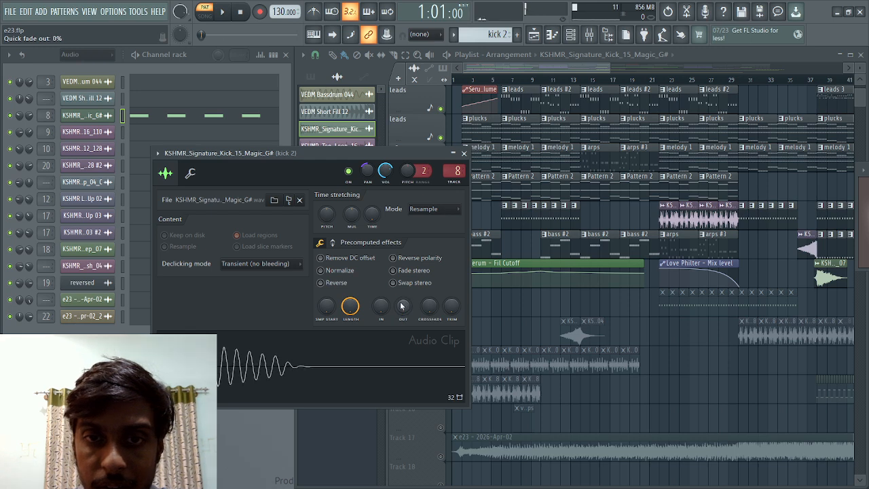
key(space)
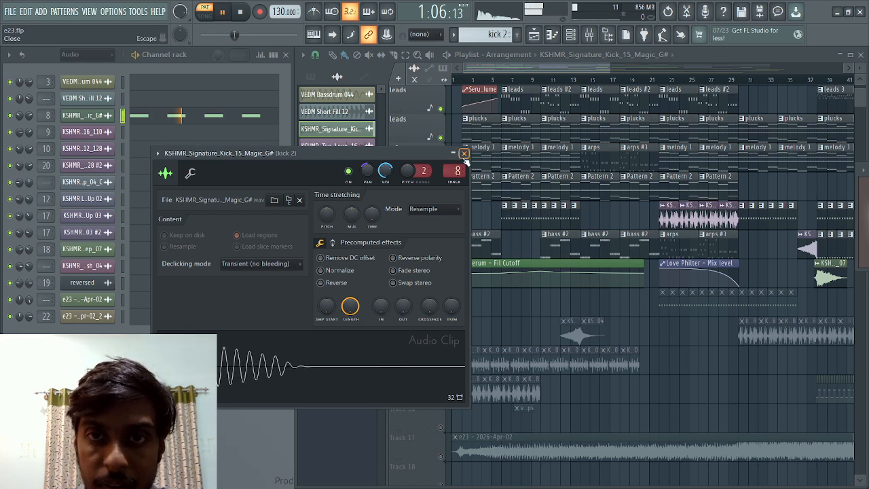
click(463, 153)
key(space)
scroll(529, 283, up, 2)
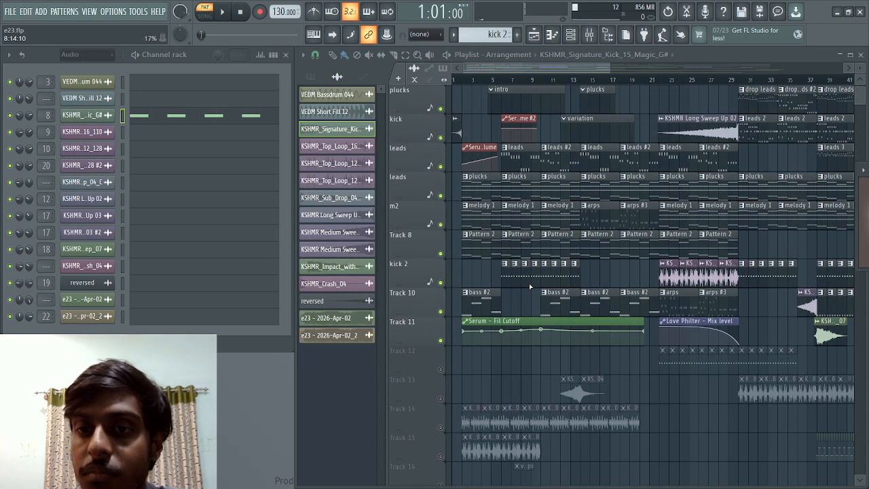
- Review the KSHMR_Top_Loop_12_128 #2 clip's channel settings and the Fruity Love Philter effect on its percussion 2 mixer track
double_click(668, 277)
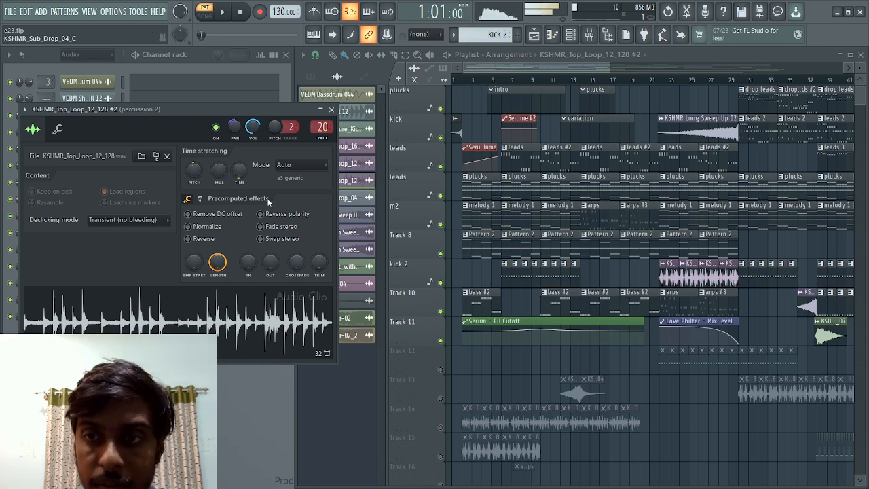
click(331, 110)
double_click(46, 164)
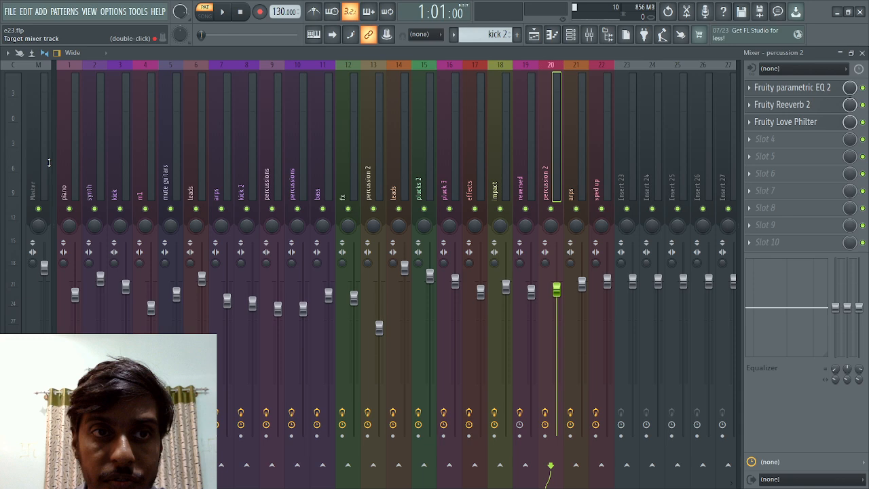
click(803, 121)
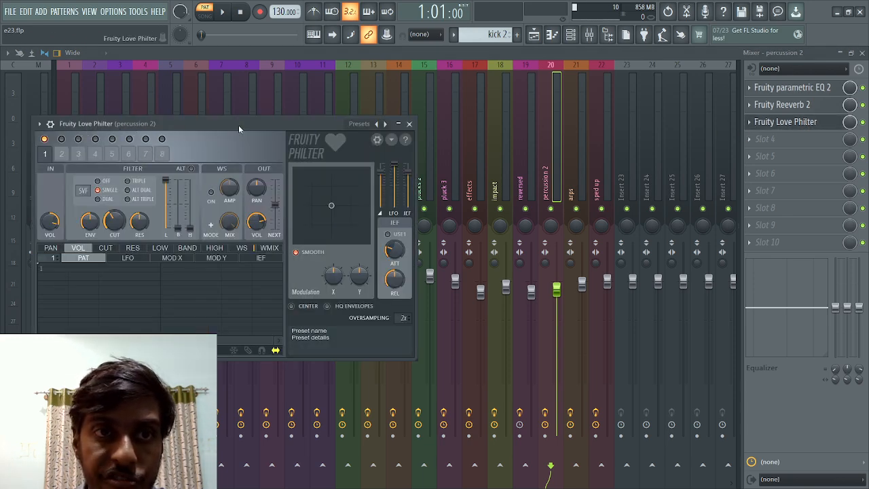
click(409, 124)
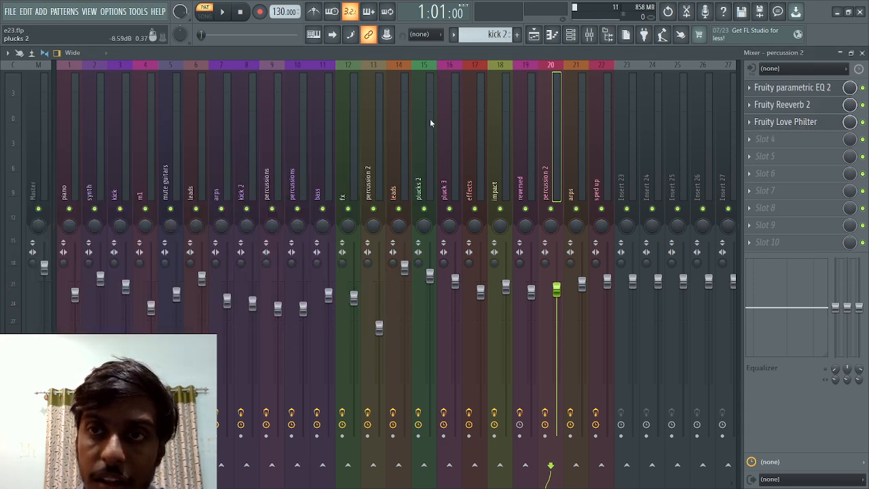
click(862, 53)
- Play the arrangement from bar 2 to hear the leads and plucks section
click(469, 79)
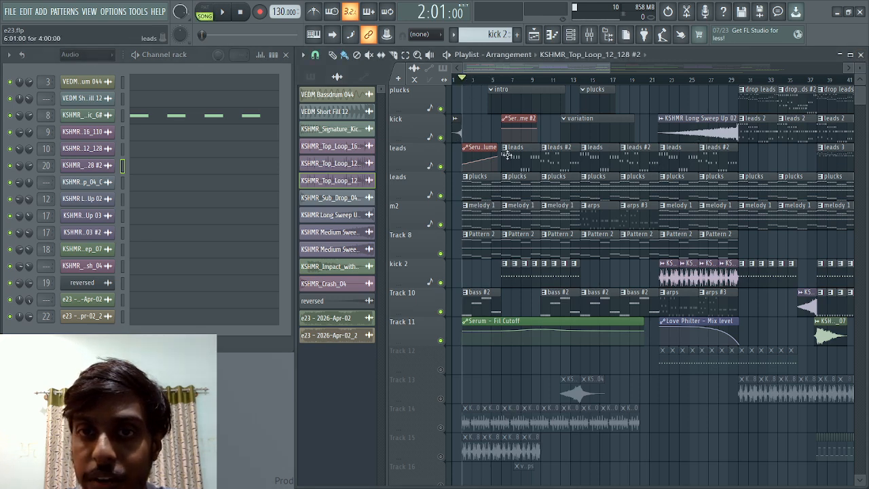
key(space)
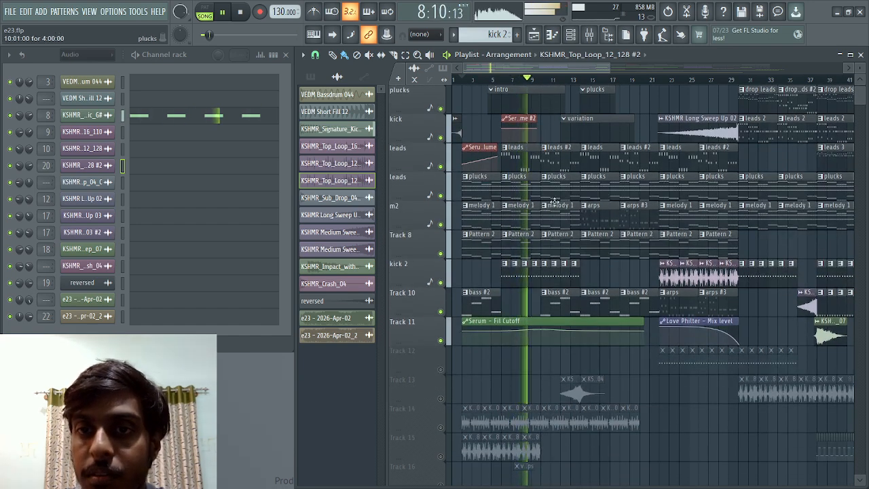
key(space)
- Select the leads #2 pattern and play the arrangement from bar 10
click(548, 157)
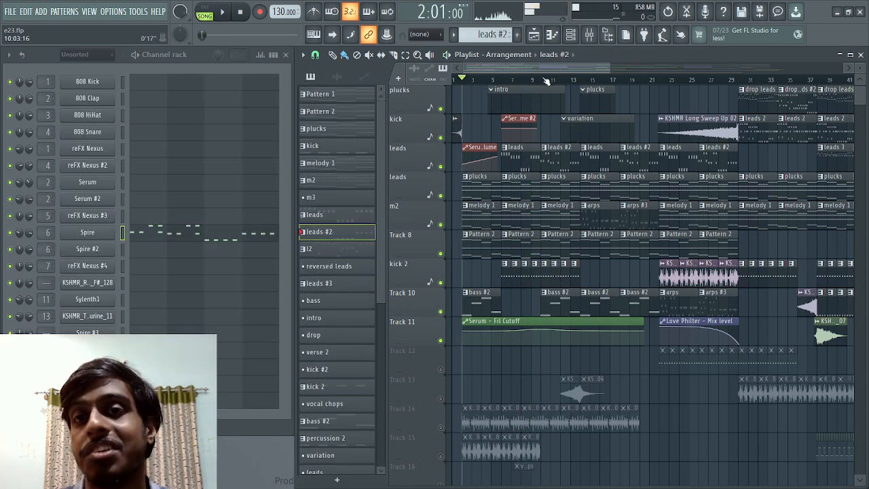
click(548, 79)
key(space)
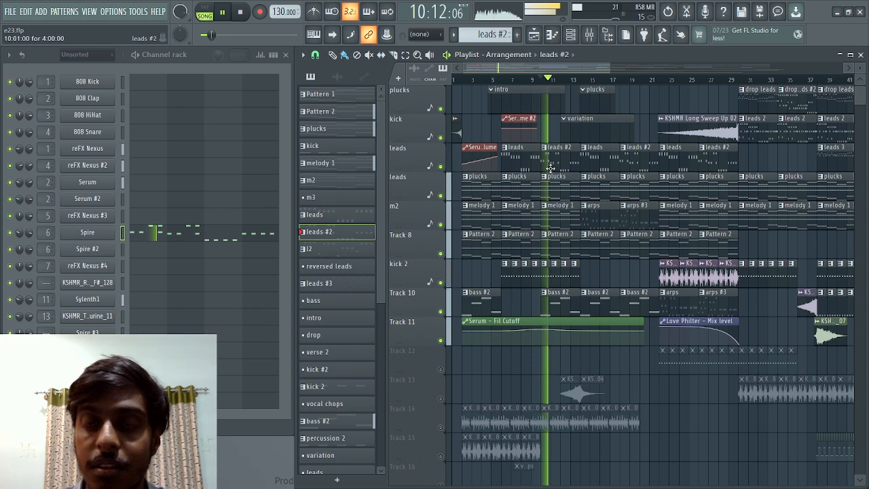
- Open the leads #2 Spire notes in the piano roll, play the pattern and close the piano roll
click(217, 232)
key(space)
click(203, 54)
scroll(265, 186, up, 3)
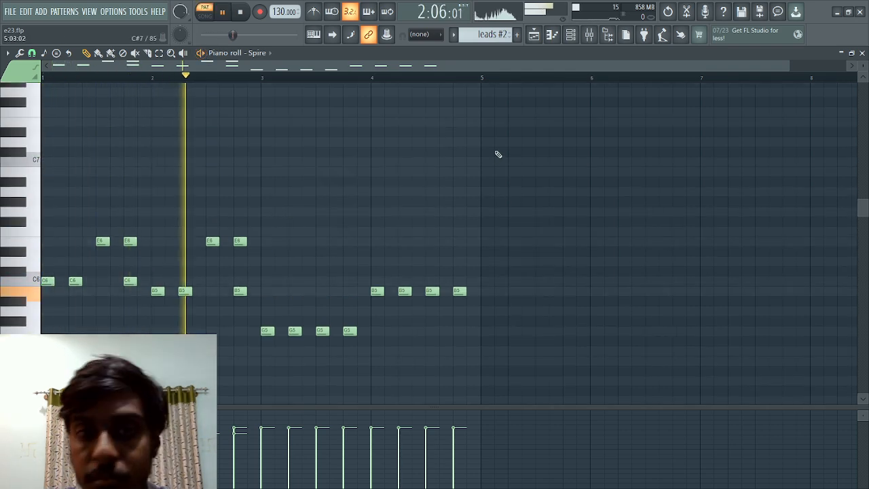
click(862, 53)
key(space)
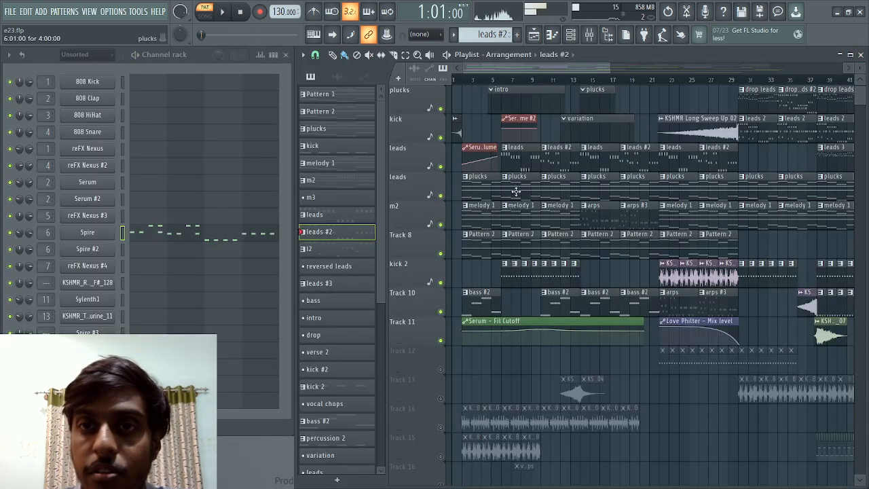
- Open the leads pattern's Spire notes in the piano roll, play them and close the piano roll
click(528, 158)
click(270, 230)
scroll(264, 235, down, 1)
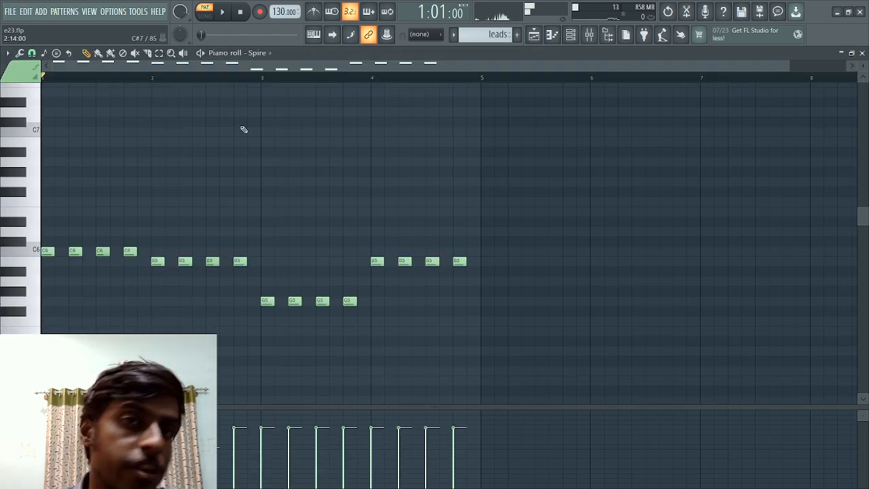
key(space)
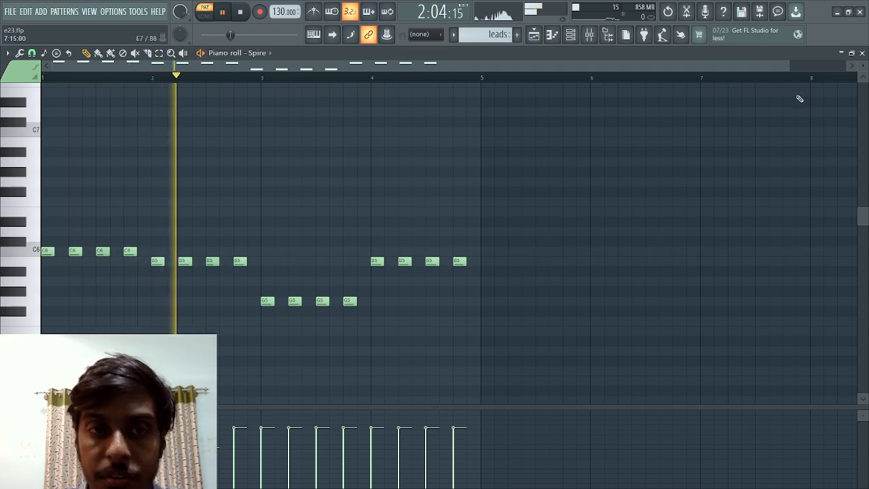
click(862, 53)
key(space)
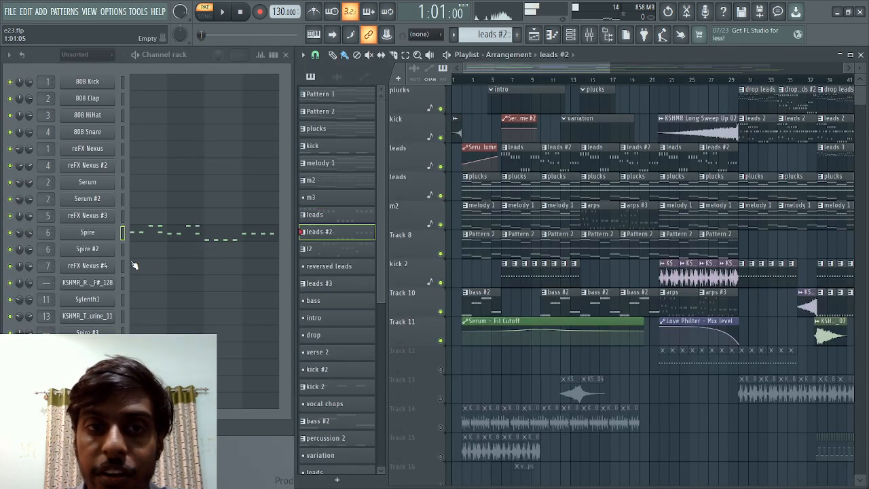
- Play the leads #2 notes again in the piano roll to compare them with the leads pattern
click(204, 234)
key(space)
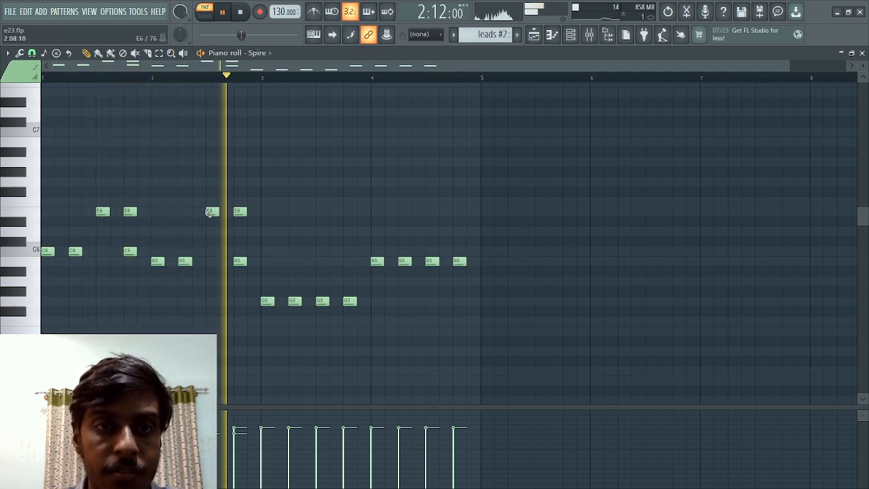
click(863, 54)
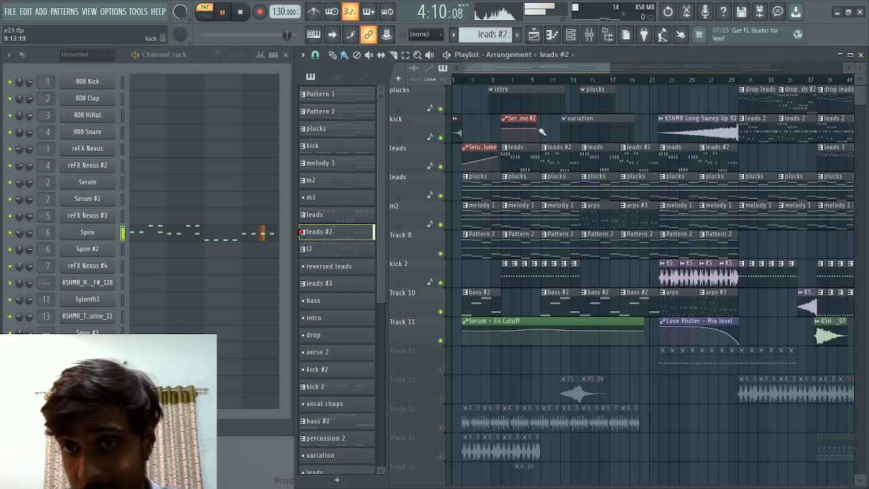
- Play the arrangement from bar 6, select the arps pattern on the m2 track and stop playback
click(506, 81)
key(space)
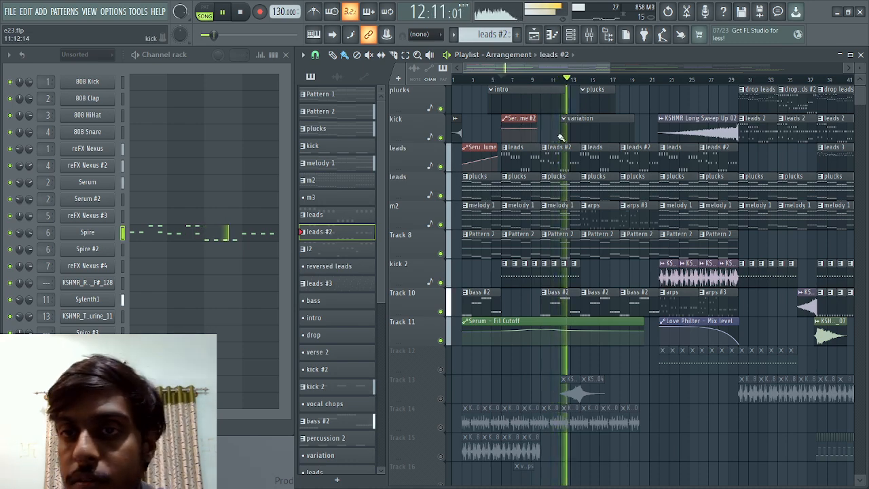
scroll(584, 218, down, 1)
scroll(584, 217, up, 1)
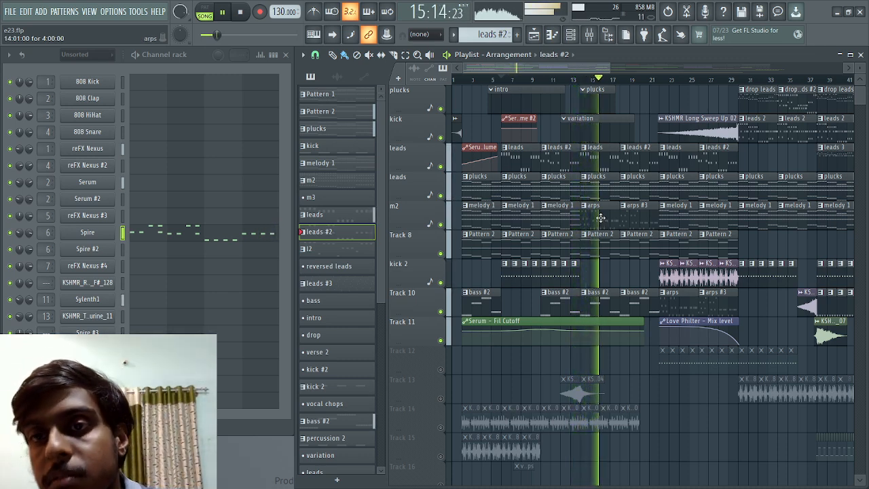
click(601, 217)
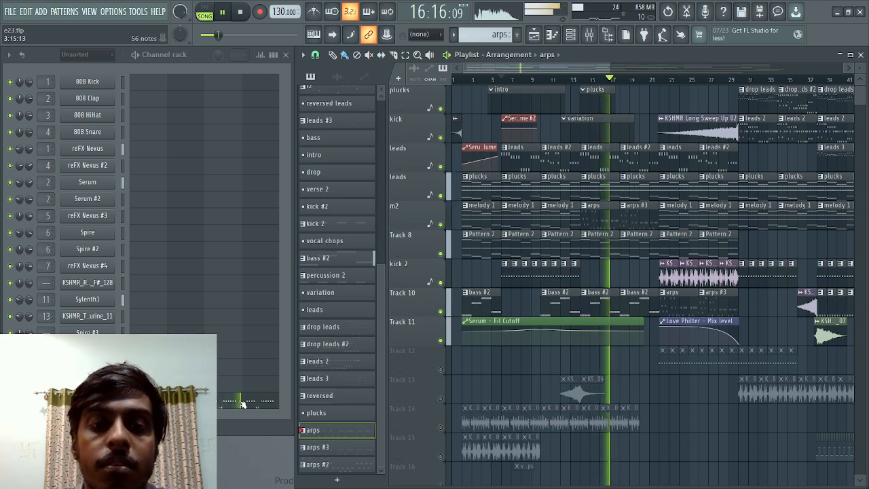
key(space)
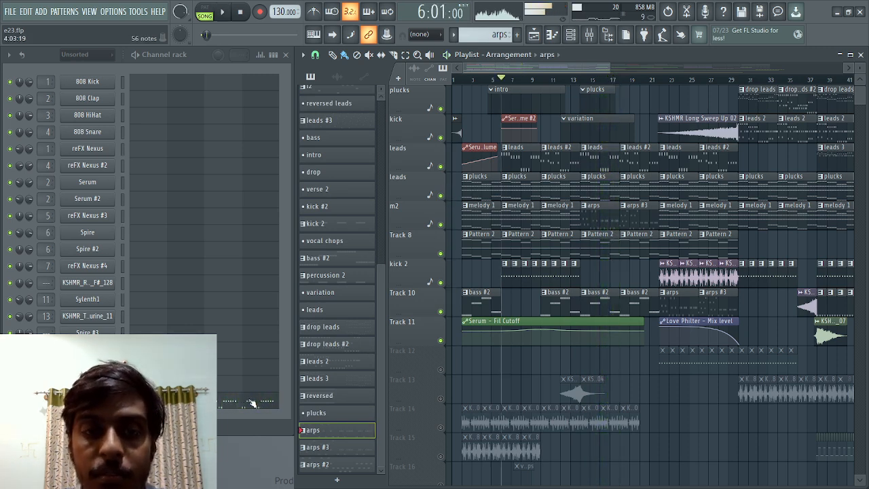
- Open the arps pattern's reFX Nexus #8 notes in the piano roll, play them and close the piano roll
click(245, 403)
scroll(267, 159, down, 2)
key(space)
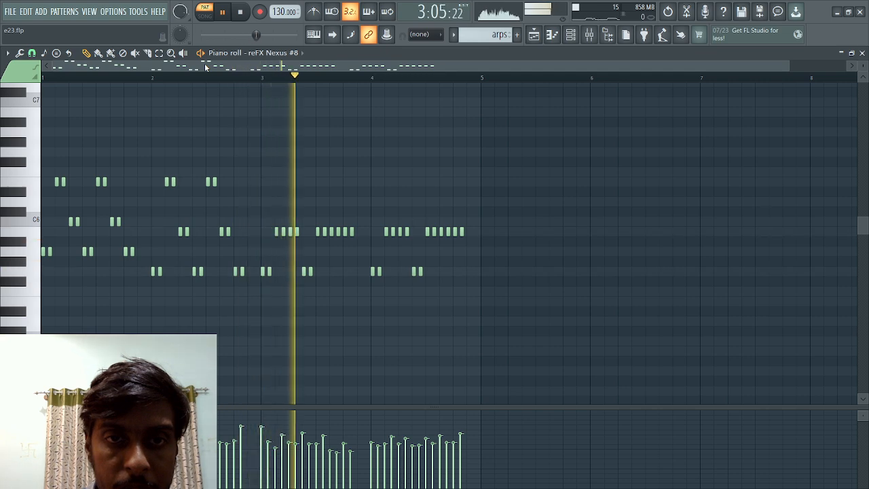
key(space)
click(852, 52)
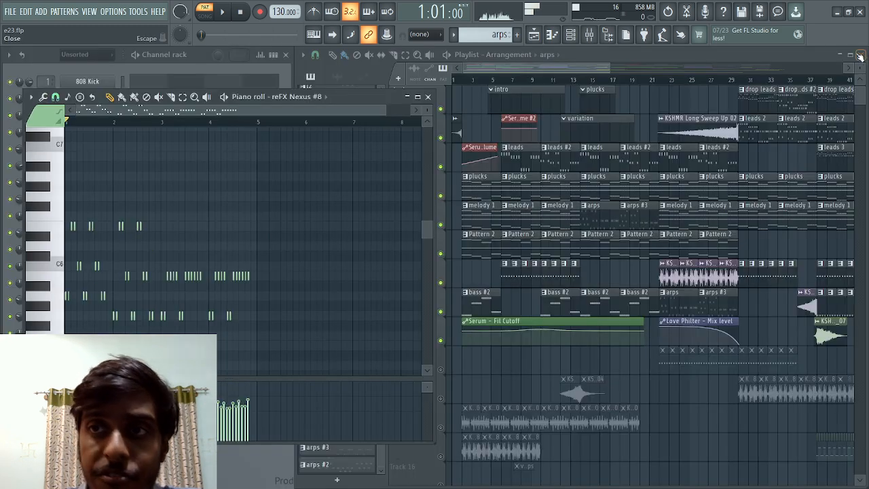
click(429, 96)
- Review the reFX Nexus #8 instrument used for arps and replay its notes in the piano roll
double_click(309, 430)
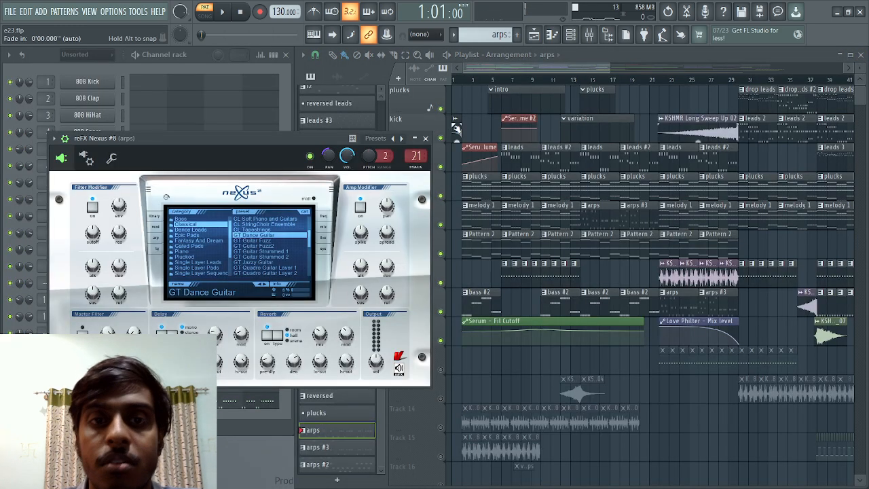
click(426, 138)
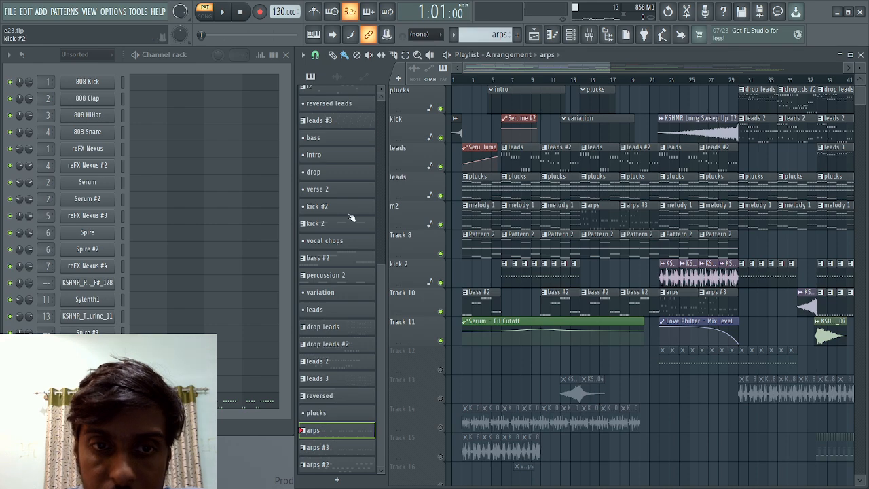
click(238, 399)
click(423, 98)
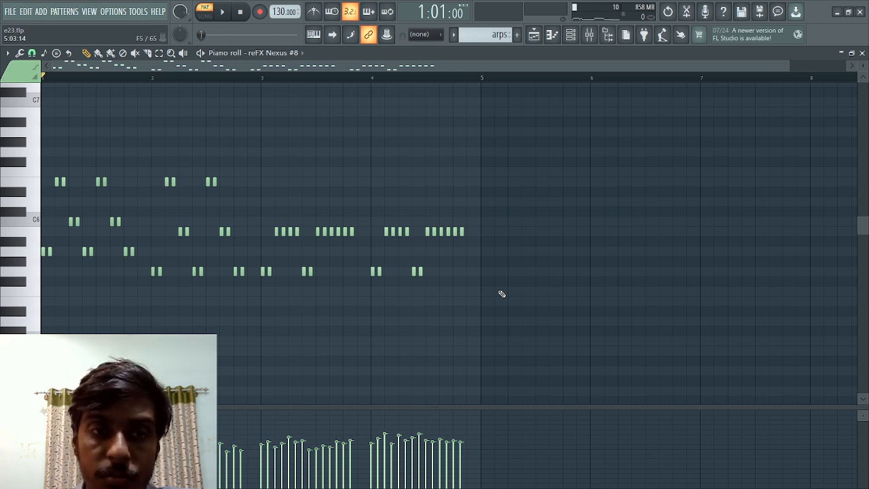
key(space)
key(space)
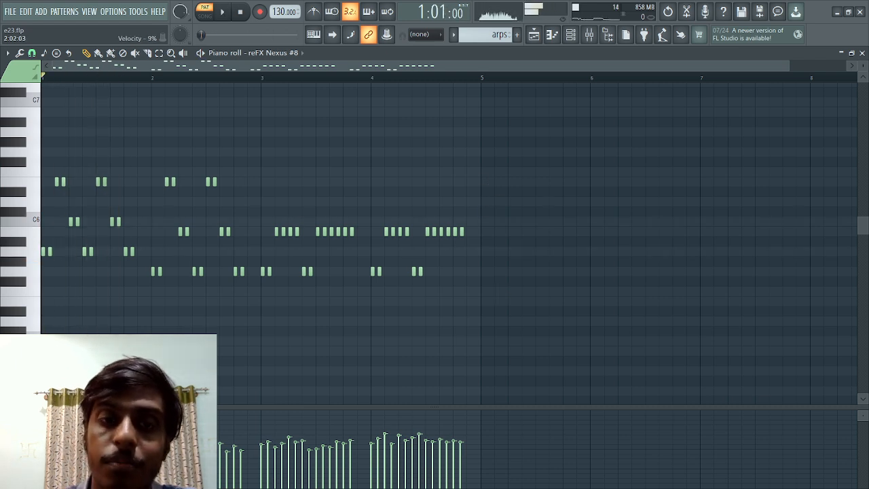
click(863, 52)
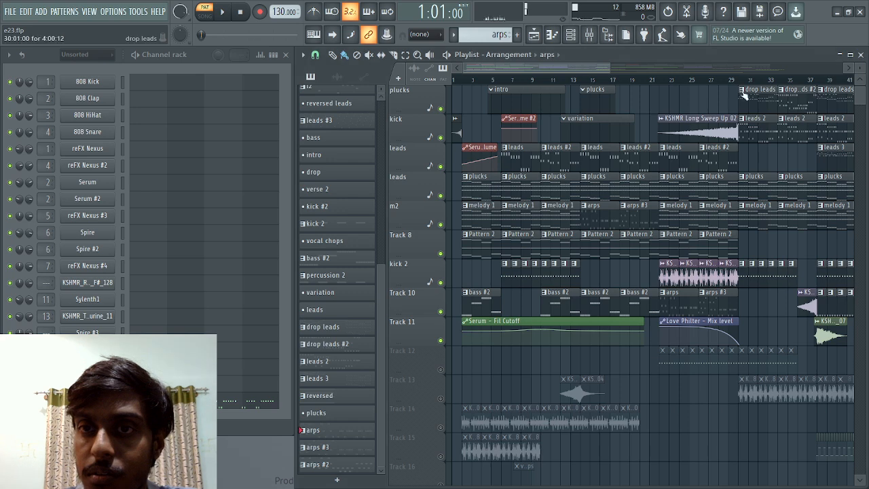
- Play the arrangement from bar 14 and unmute Track 12 with its kick 2 clips
click(594, 82)
key(space)
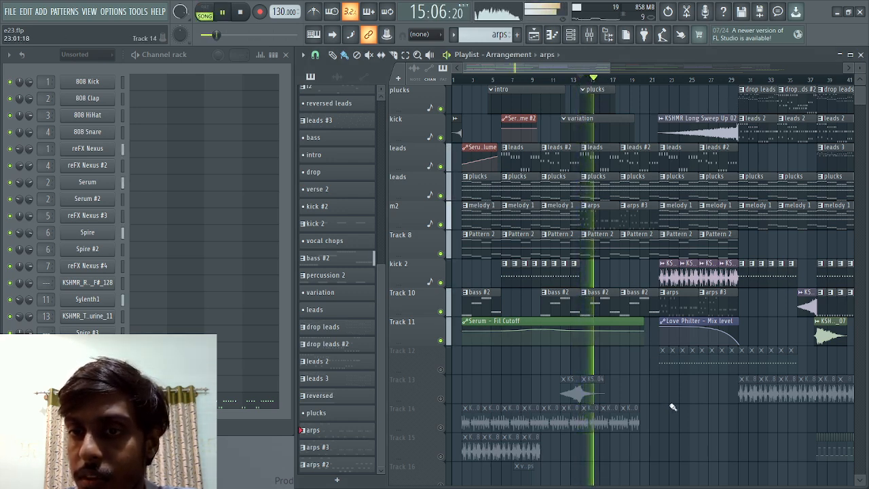
key(space)
key(space)
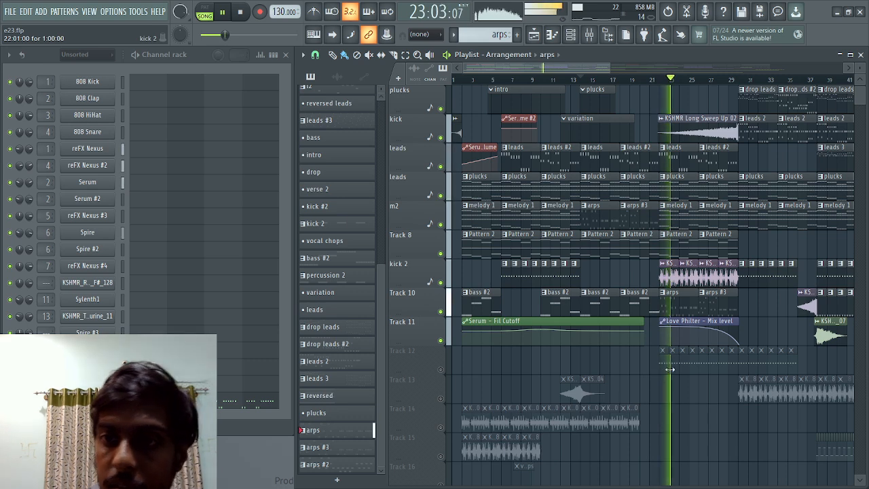
click(441, 370)
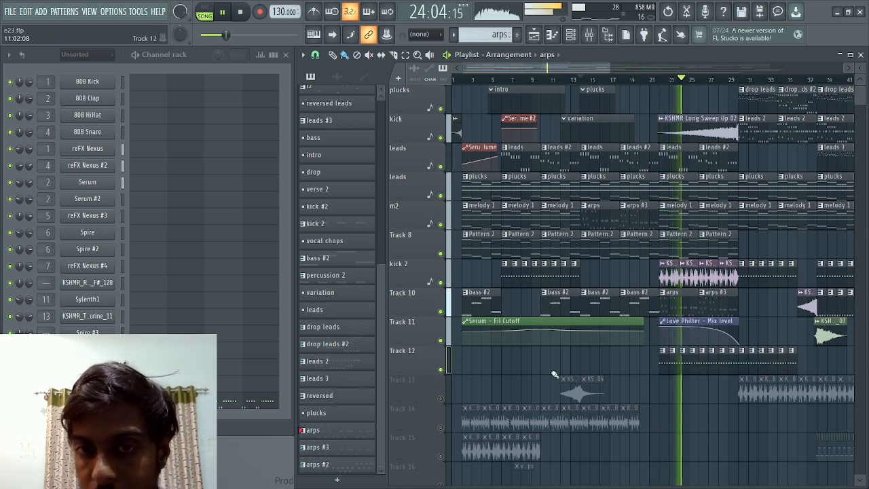
- Stop playback and open the channel settings of the KSHMR Long Sweep Up 02 clip on the kick track
scroll(671, 81, up, 4)
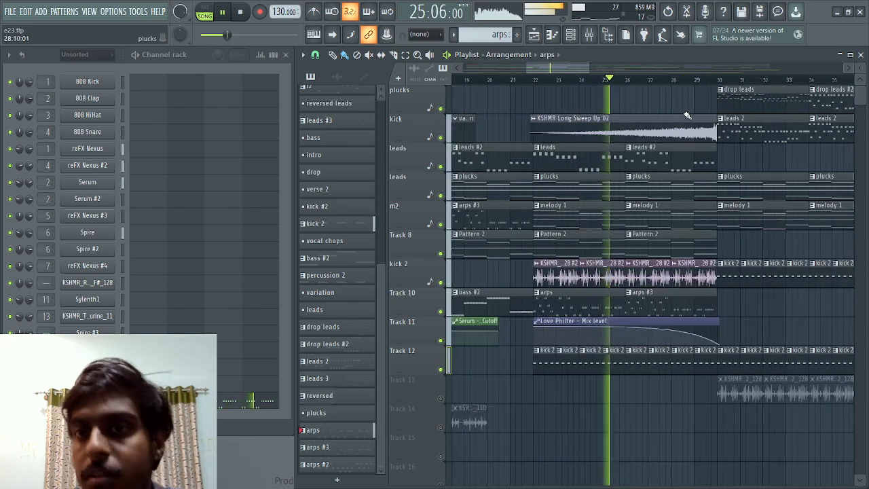
key(space)
double_click(620, 133)
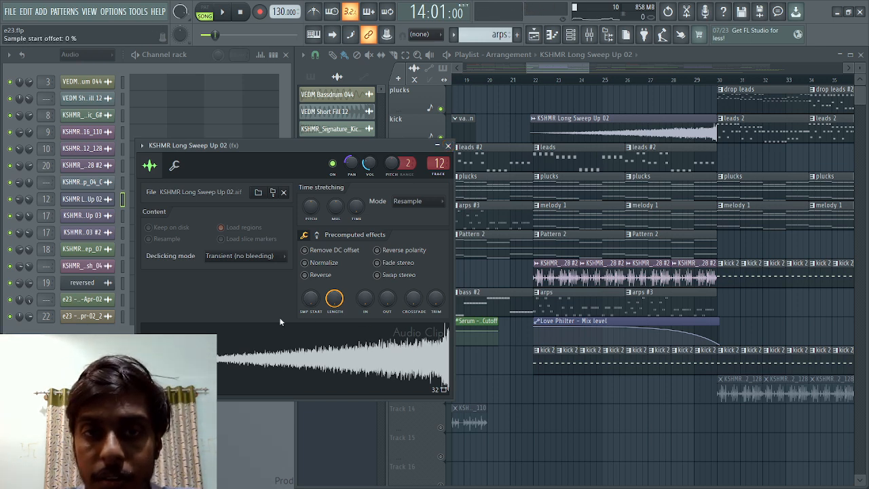
- Check the fx mixer track used by the KSHMR Long Sweep Up 02 sample and close the mixer
double_click(46, 199)
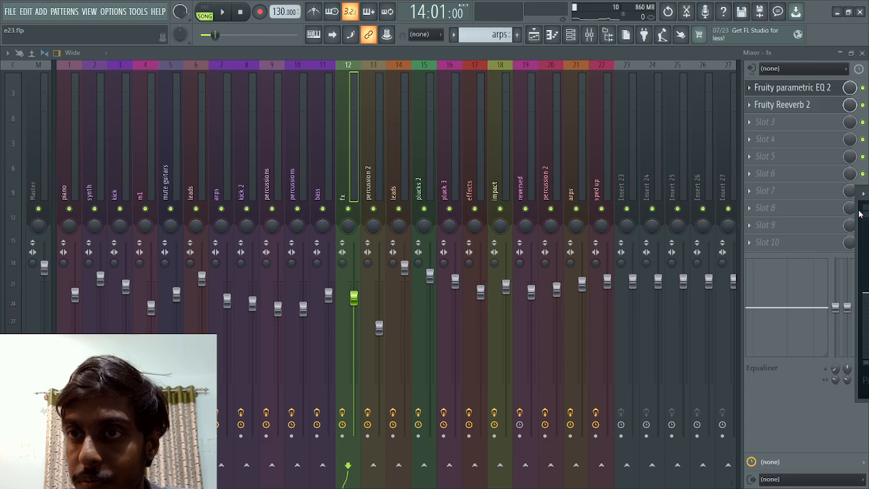
click(861, 53)
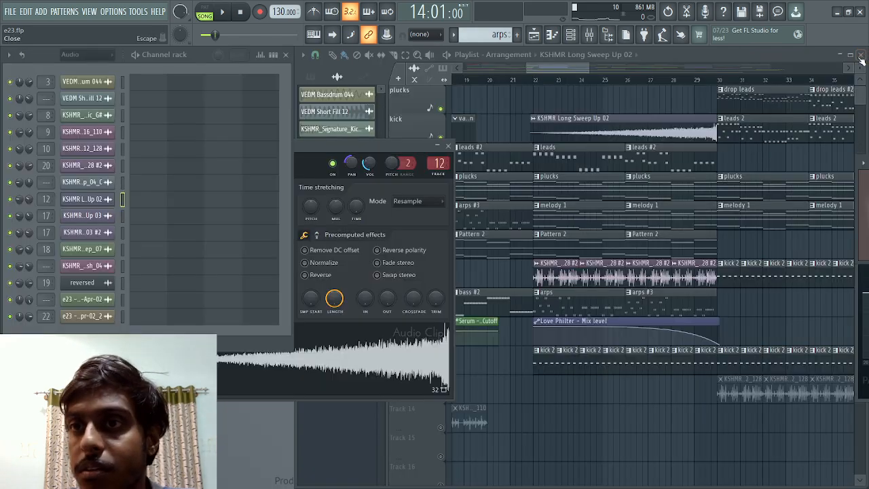
- Play the arrangement from bar 30, close the KSHMR Long Sweep Up 02 channel settings and stop playback
click(721, 86)
scroll(719, 82, down, 3)
key(space)
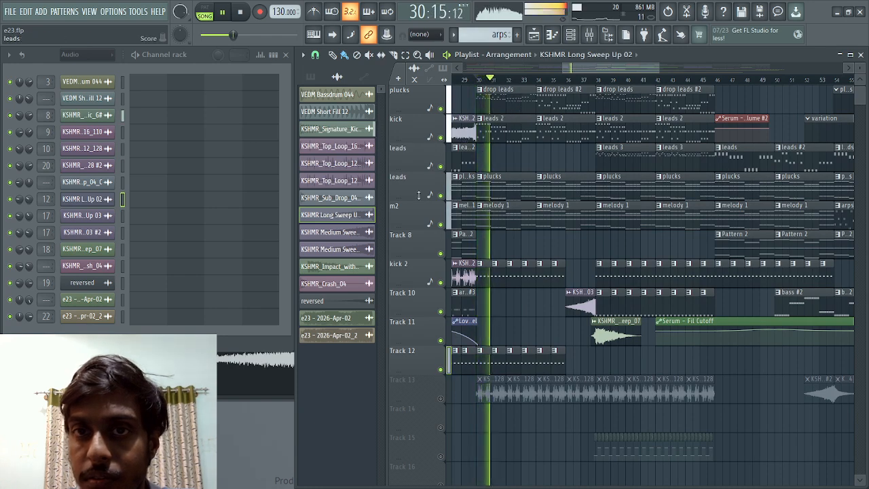
click(226, 398)
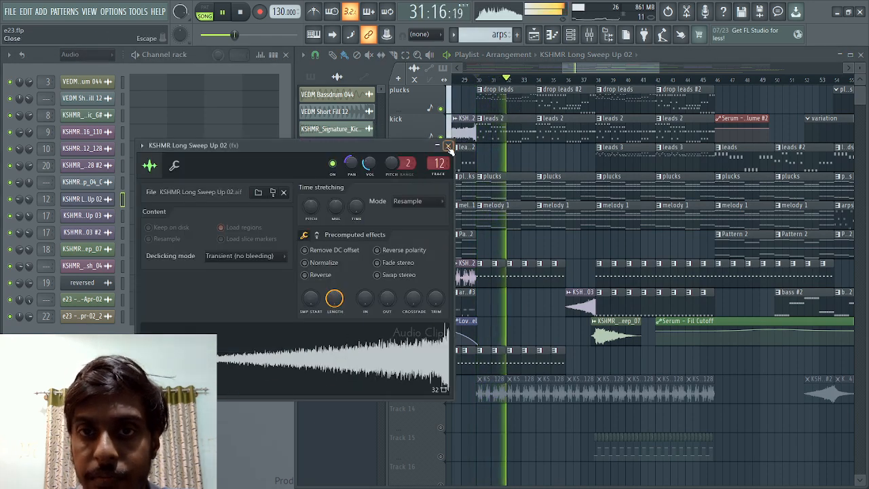
click(470, 239)
key(space)
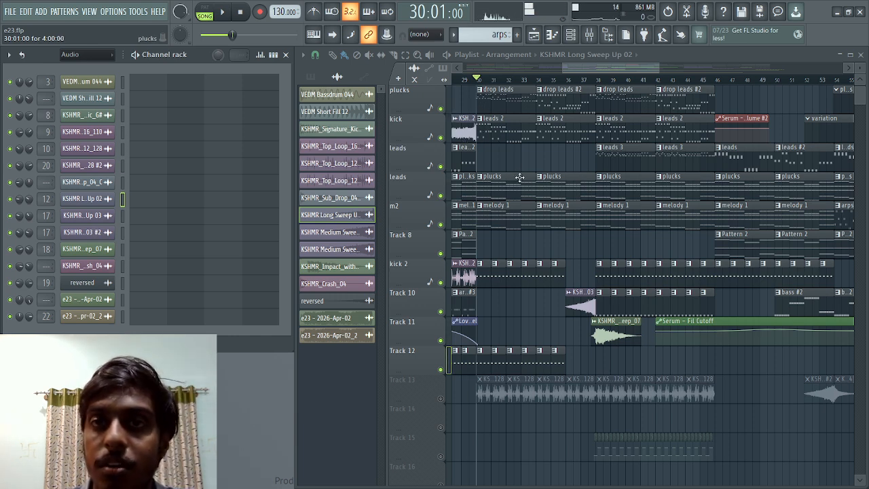
- Open the drop leads pattern's reFX Nexus #5 notes in the piano roll, play them and close the piano roll
click(508, 90)
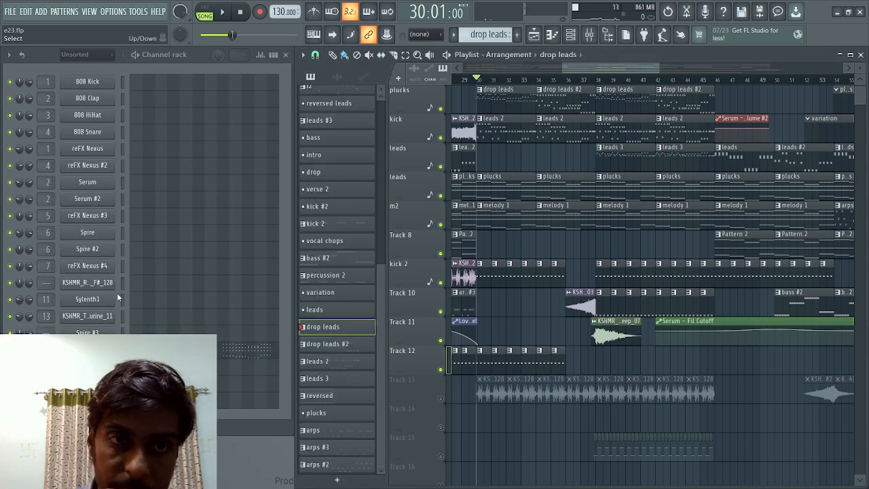
key(F7)
key(space)
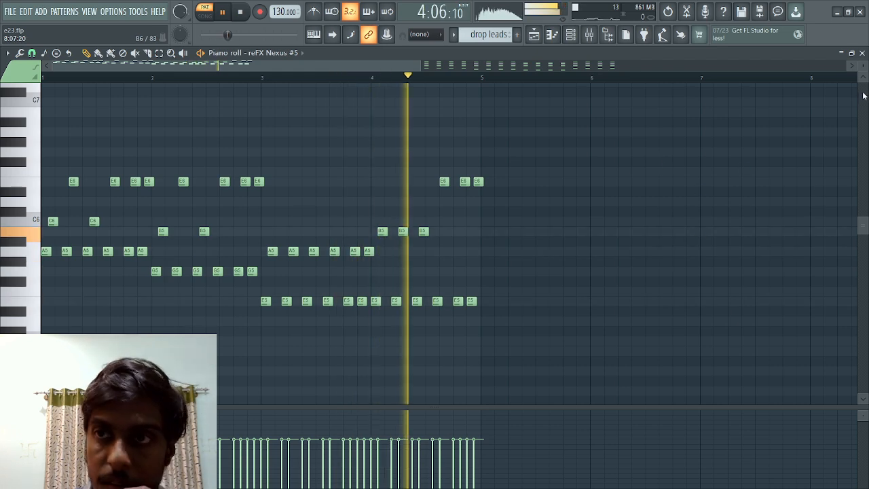
click(863, 54)
key(space)
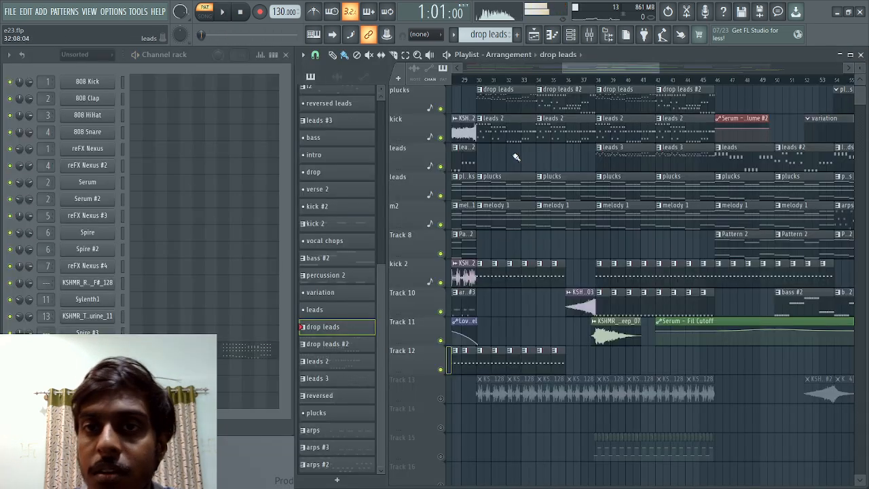
- Play the leads 2 pattern's reFX Nexus #6 notes in the piano roll and close it
key(F7)
key(space)
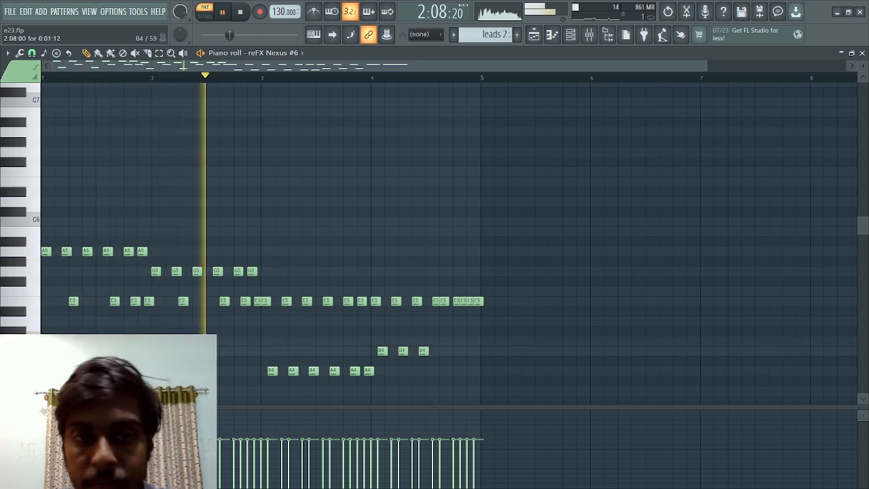
click(860, 54)
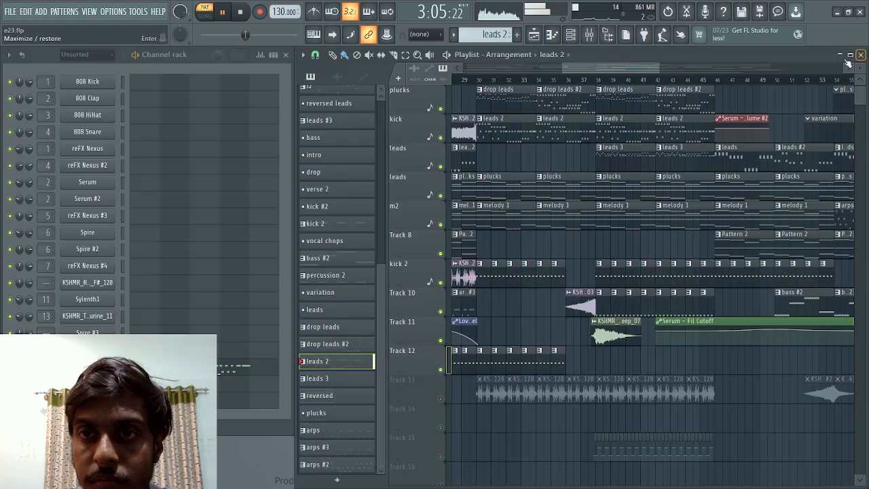
- Review the reFX Nexus #5 instrument used for drop leads and replay its notes in the piano roll
double_click(500, 99)
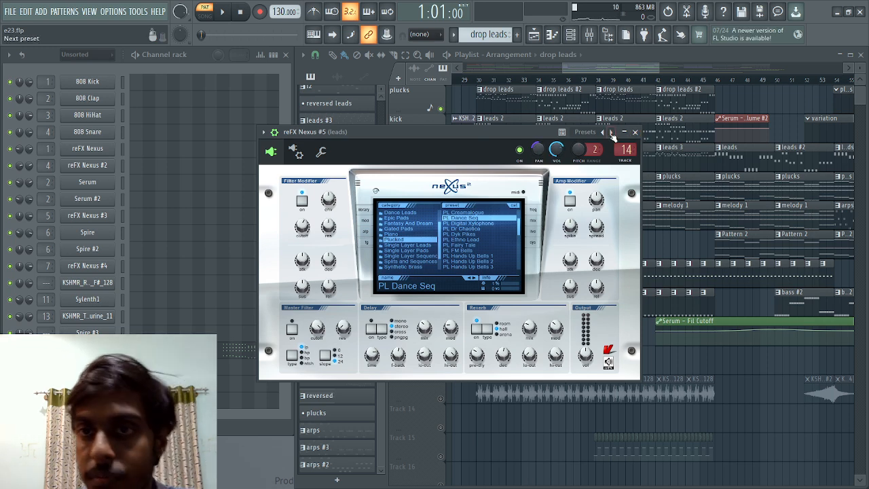
click(635, 132)
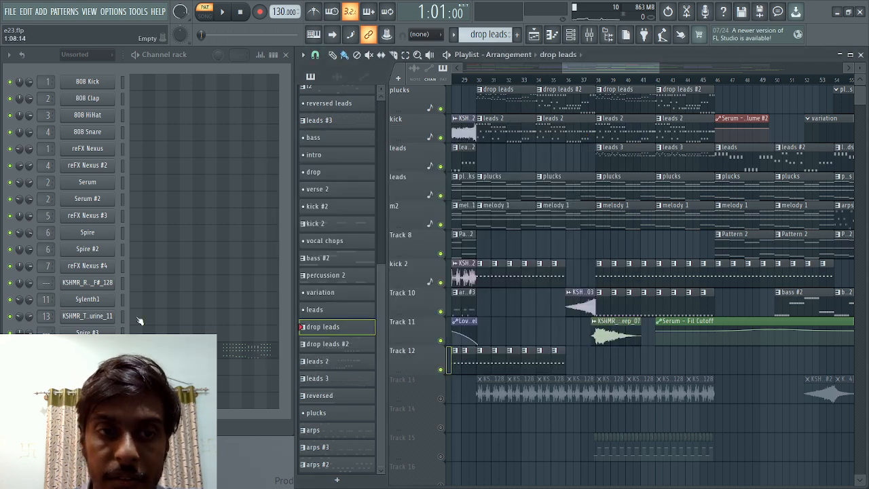
key(F7)
key(space)
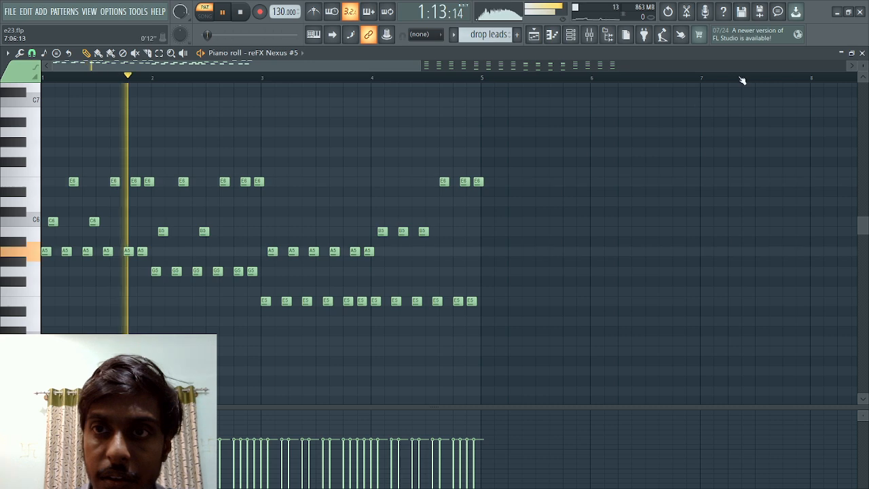
key(F7)
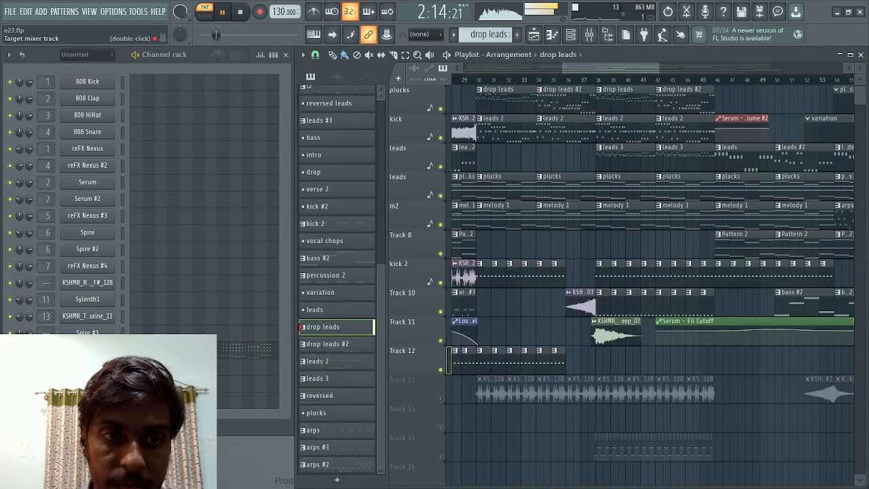
- Inspect the Fruity parametric EQ 2 on the leads mixer track, then close the mixer and the EQ
key(F9)
click(815, 87)
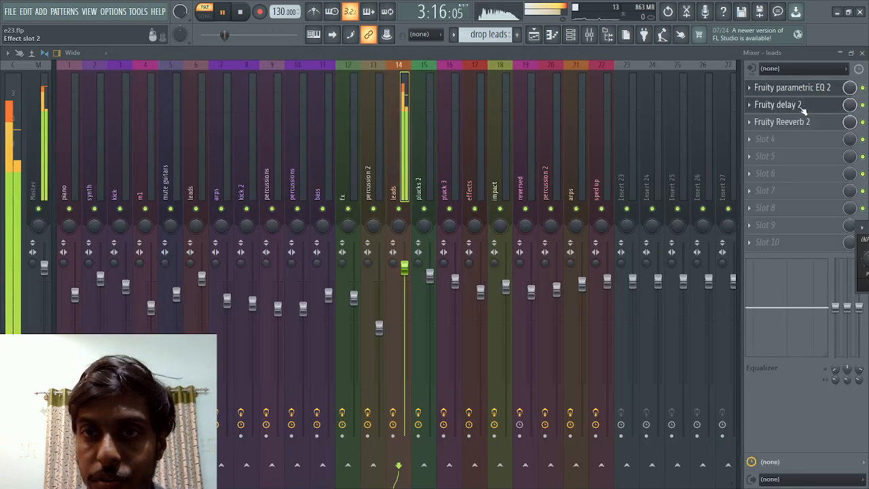
key(F9)
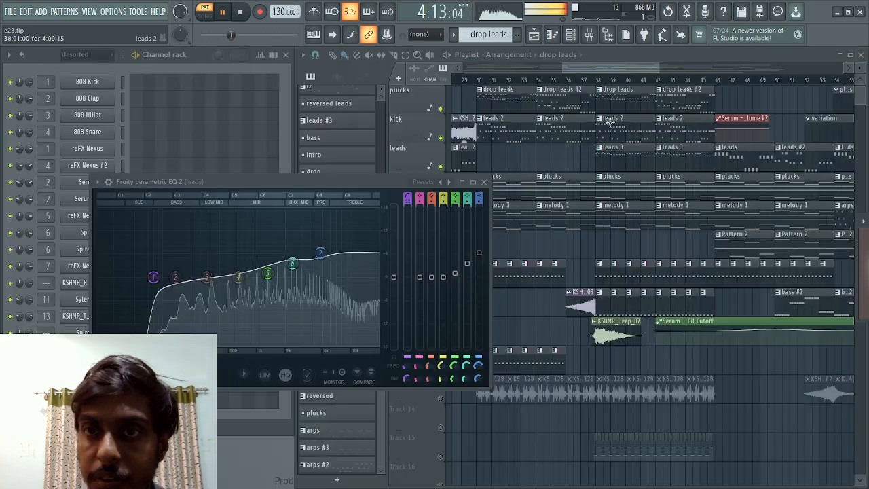
click(481, 183)
click(483, 175)
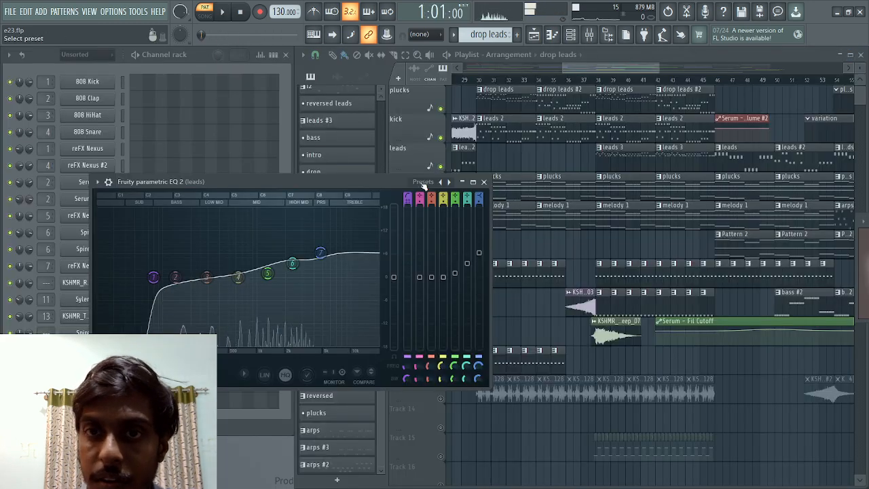
click(485, 182)
- Reopen the leads 2 pattern's reFX Nexus #6 notes in the piano roll, review them and close it
key(F7)
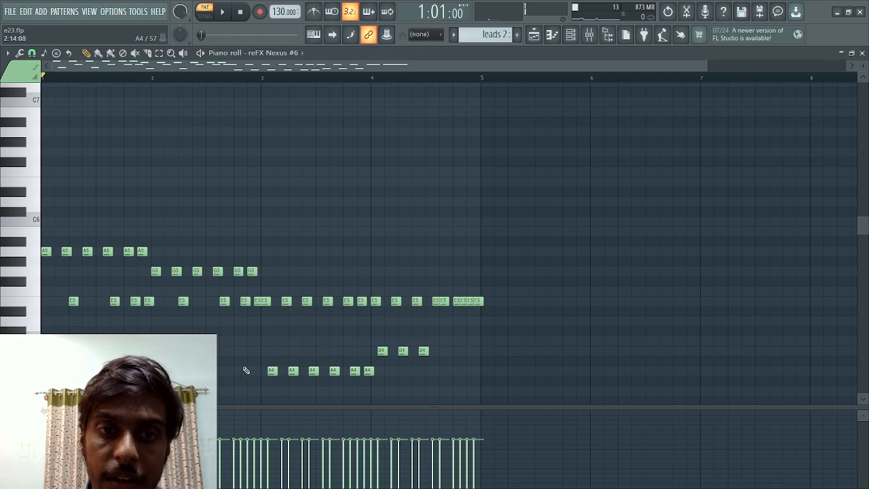
key(space)
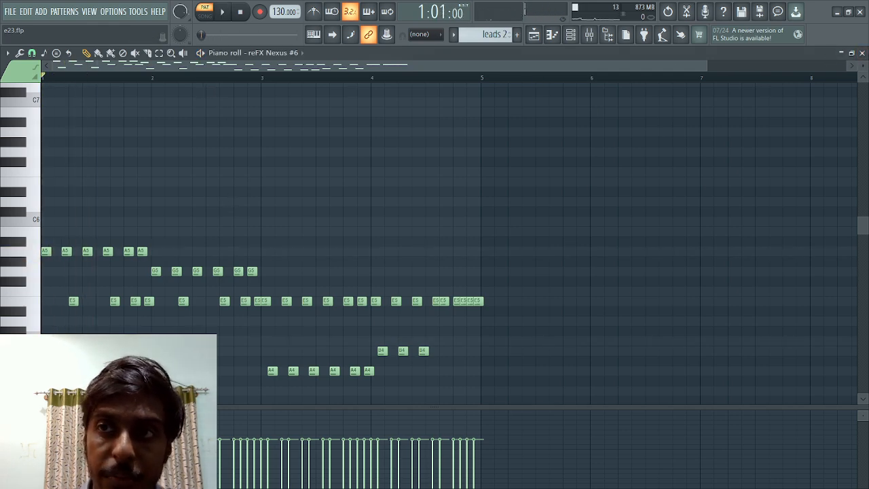
click(862, 53)
- Play the leads 2 pattern while reviewing its reFX Nexus #6 instrument, then close the instrument and stop playback
key(space)
click(87, 350)
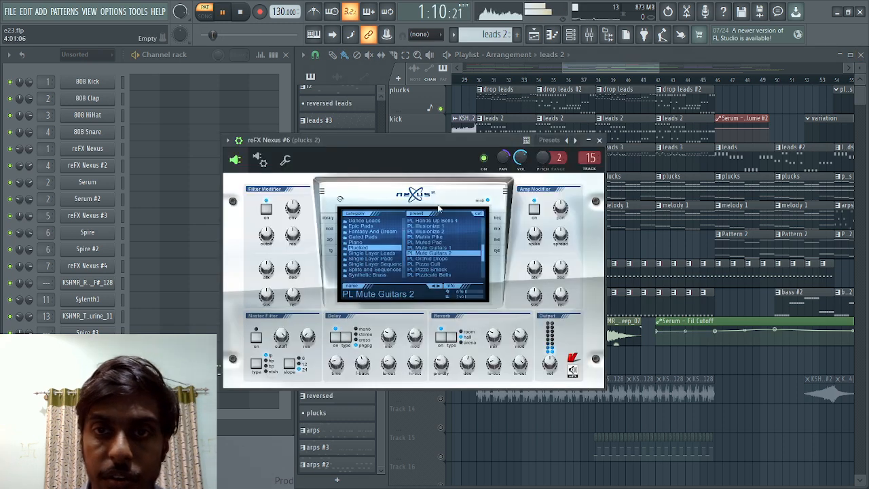
click(599, 140)
key(space)
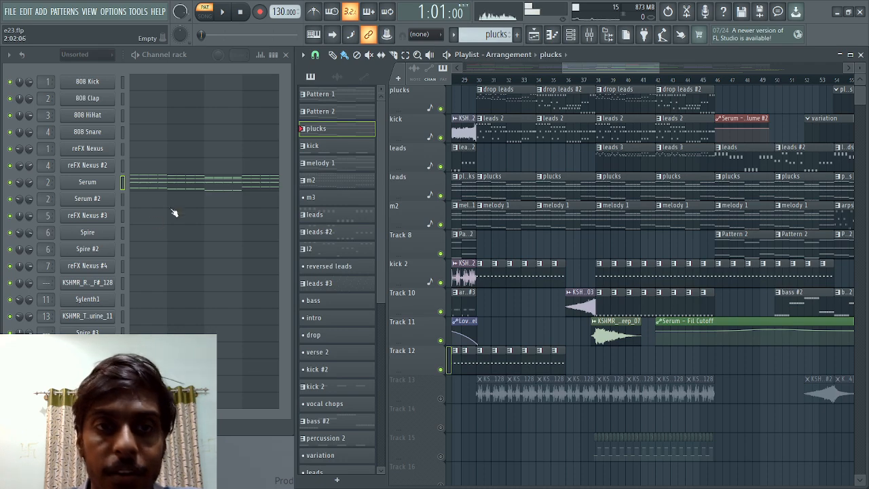
- Open the plucks pattern's Serum notes in the piano roll, play them and close the piano roll
click(180, 185)
key(space)
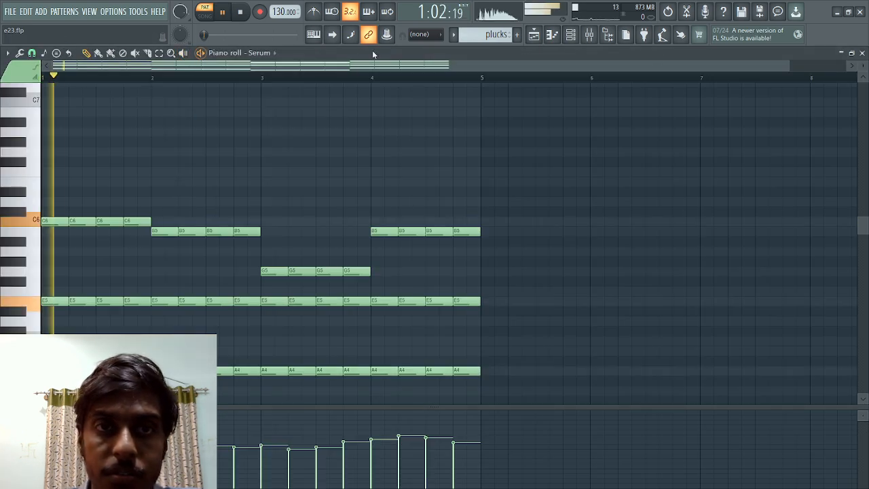
click(862, 53)
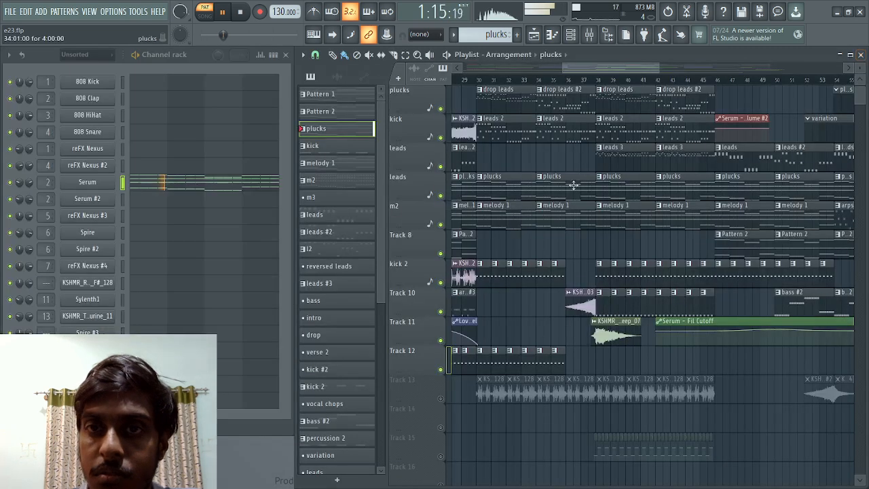
key(space)
- Open the melody 1 pattern's reFX Nexus #2 notes in the piano roll and play them
click(512, 206)
click(154, 164)
key(space)
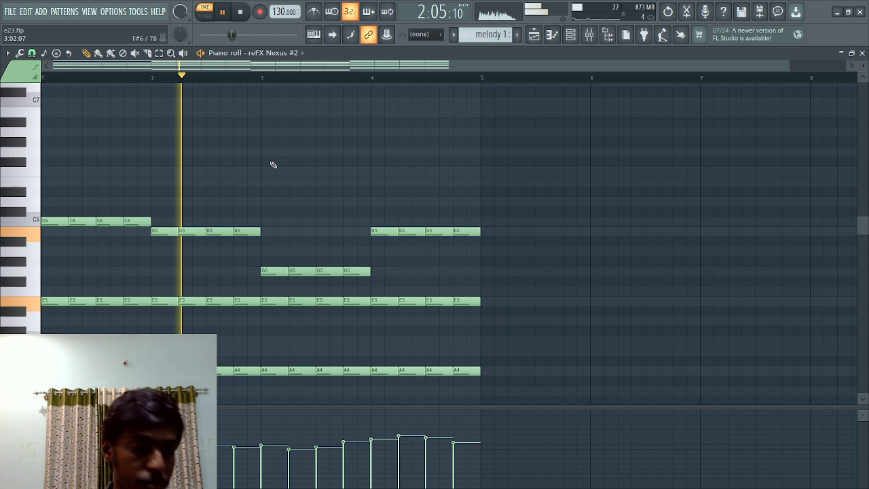
key(space)
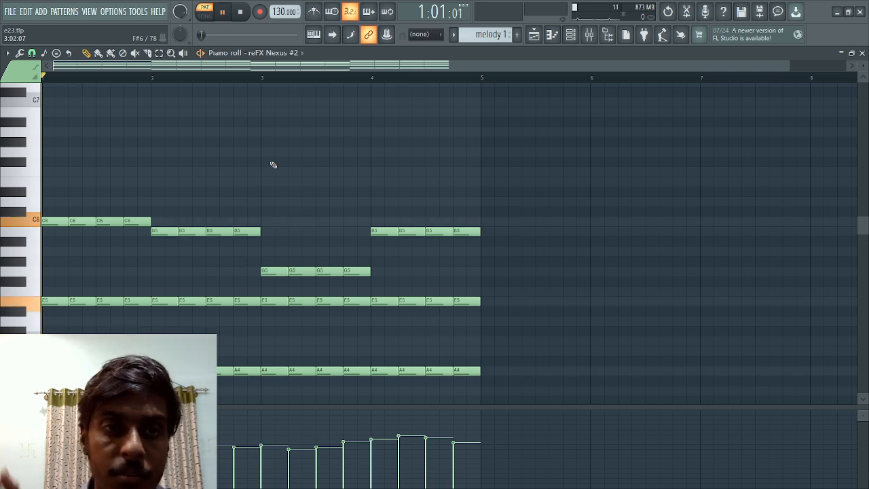
key(space)
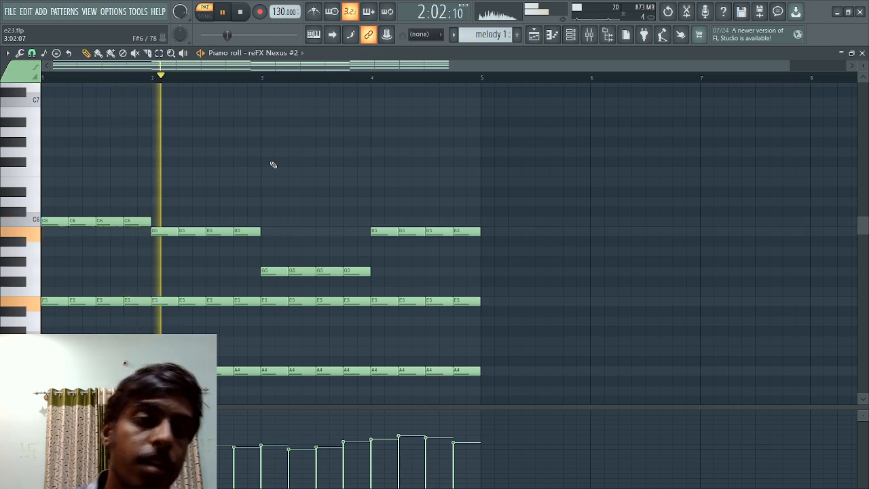
scroll(272, 163, down, 5)
key(space)
- Delete the repeated chord hits in melody 1, keeping only the first chord in each of the four bars
scroll(204, 136, up, 1)
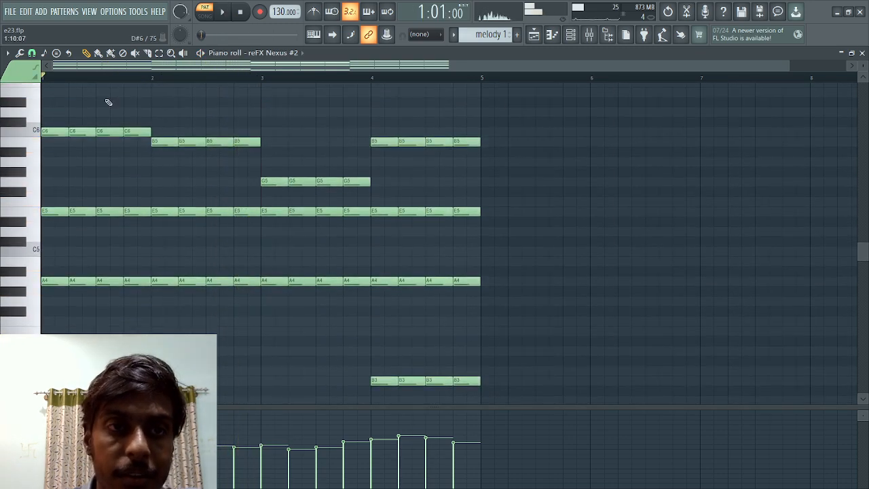
drag(74, 122, 134, 333)
scroll(201, 219, up, 3)
drag(186, 121, 251, 401)
scroll(291, 181, up, 3)
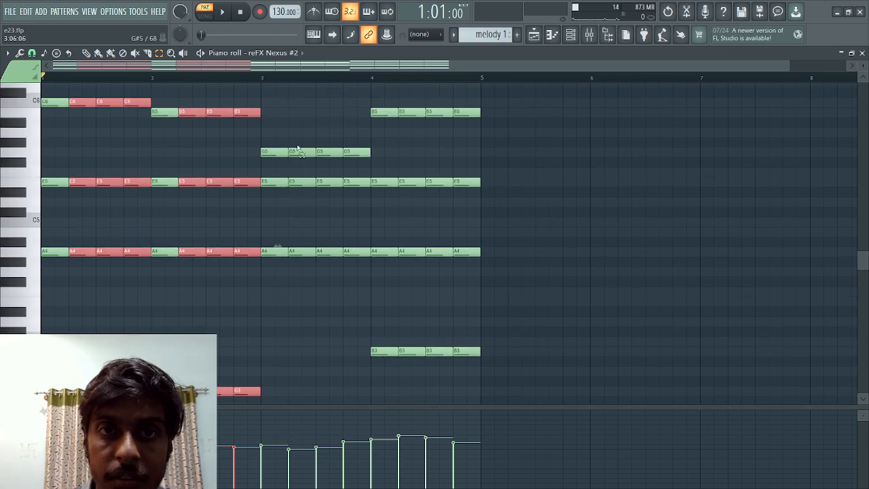
drag(292, 137, 360, 380)
scroll(394, 303, up, 2)
drag(402, 85, 510, 367)
key(Delete)
- Lengthen all remaining melody 1 chords to one full bar each and play the result
key(ctrl+a)
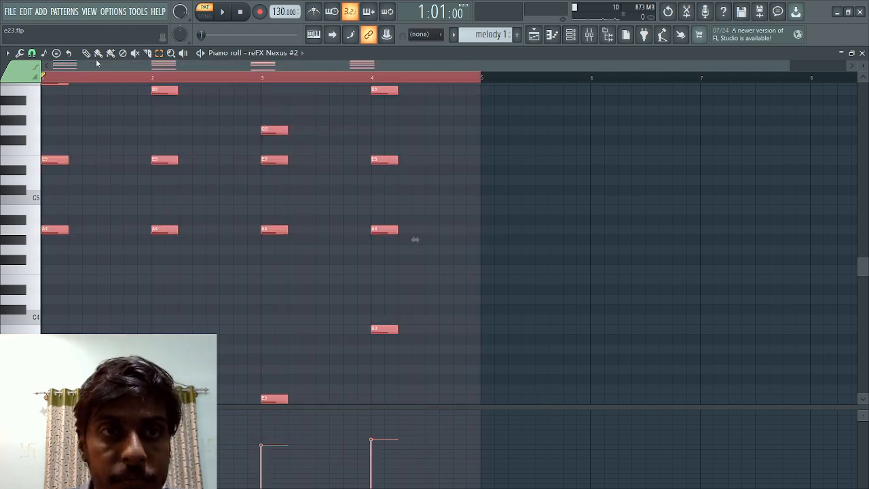
drag(65, 160, 142, 171)
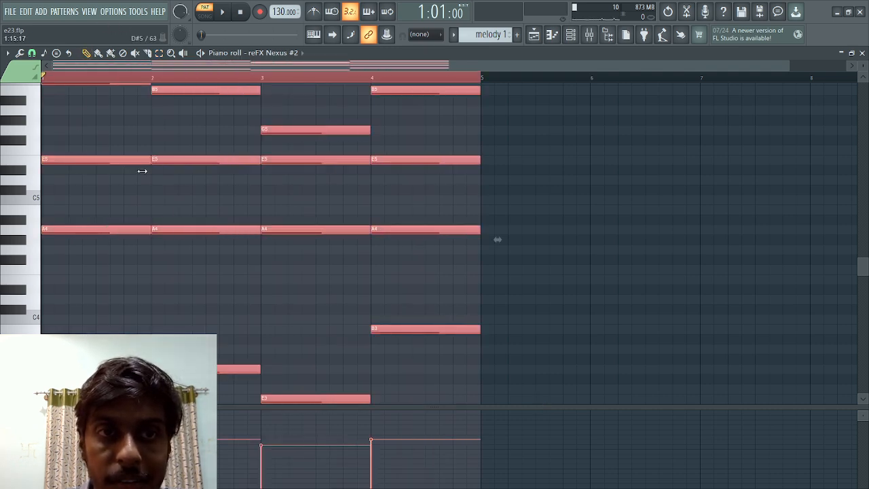
click(591, 248)
key(space)
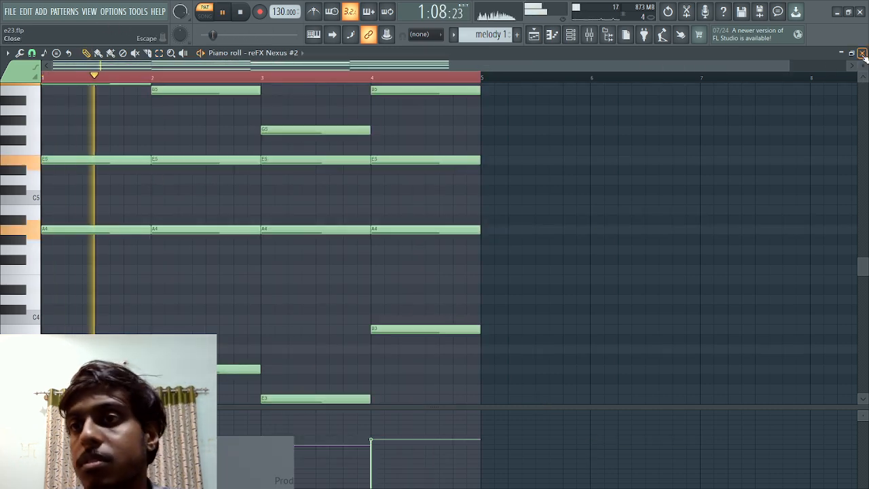
- Inspect the Fruity parametric EQ 2 on the m1 mixer track, then close the EQ and the mixer
key(F7)
key(F9)
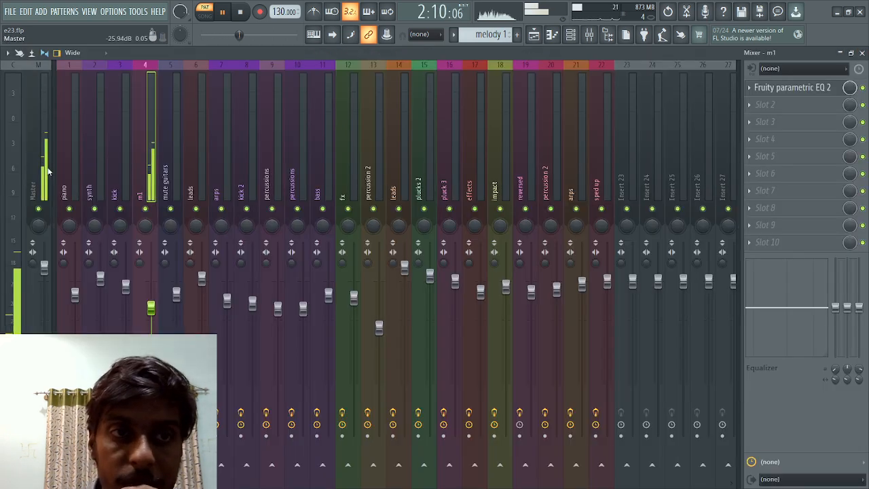
click(801, 88)
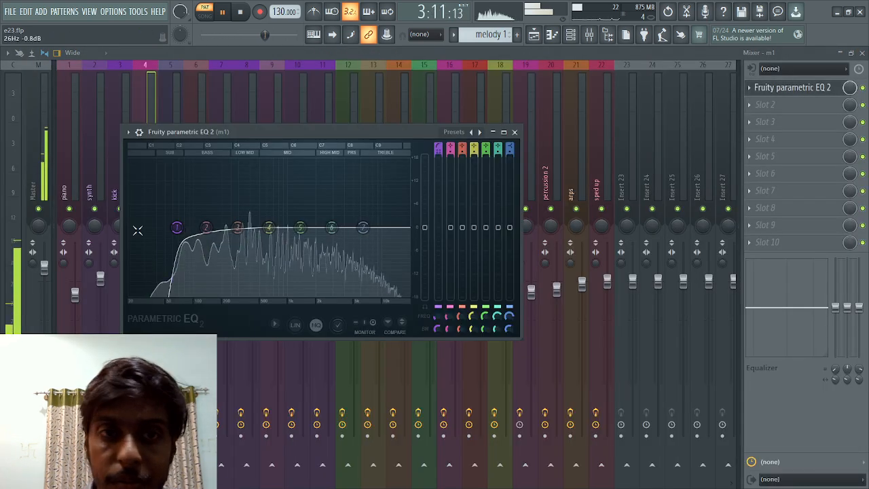
click(514, 132)
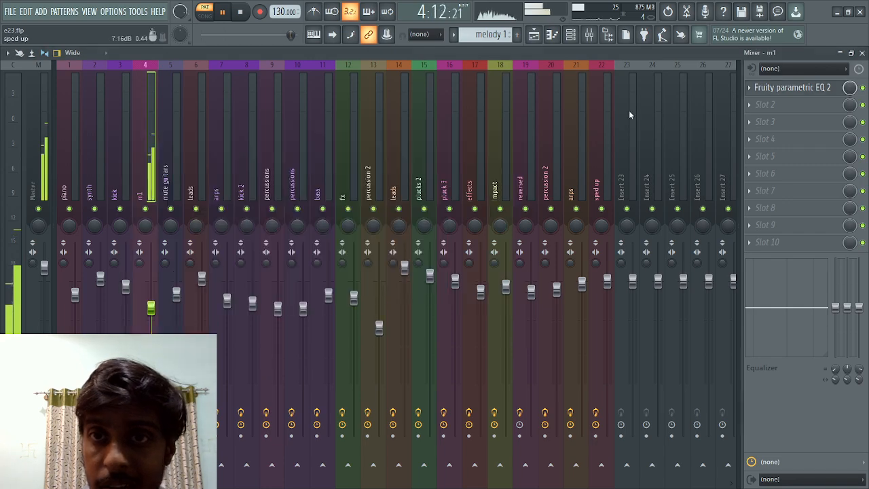
click(862, 53)
- Examine the lengthened melody 1 chords of reFX Nexus #2 across all four bars in the piano roll
click(188, 161)
scroll(252, 191, up, 4)
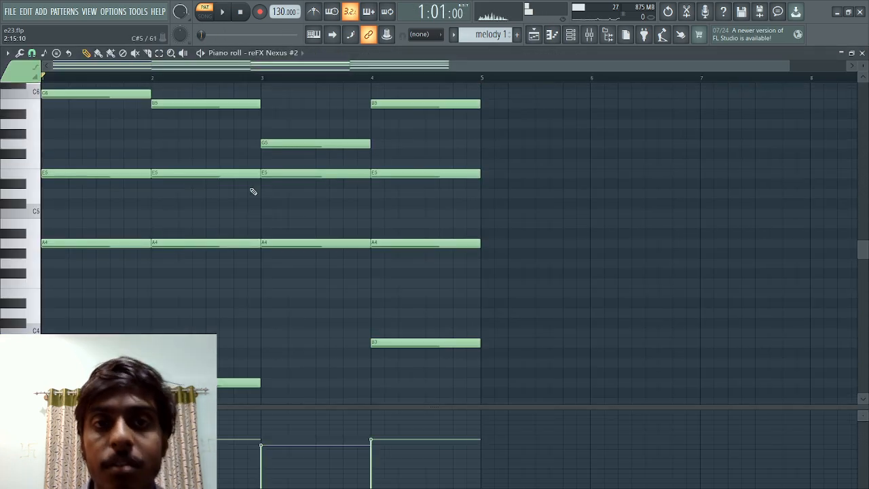
scroll(252, 190, down, 3)
scroll(273, 184, up, 3)
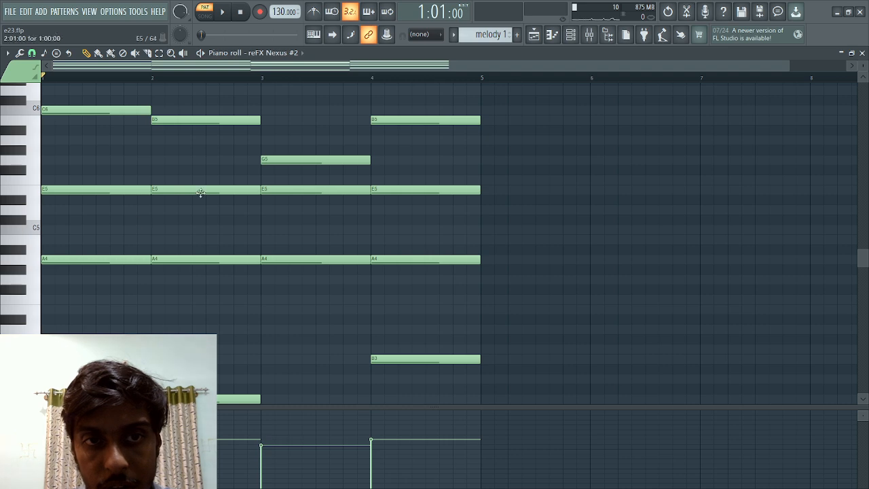
scroll(200, 198, down, 1)
scroll(112, 202, up, 1)
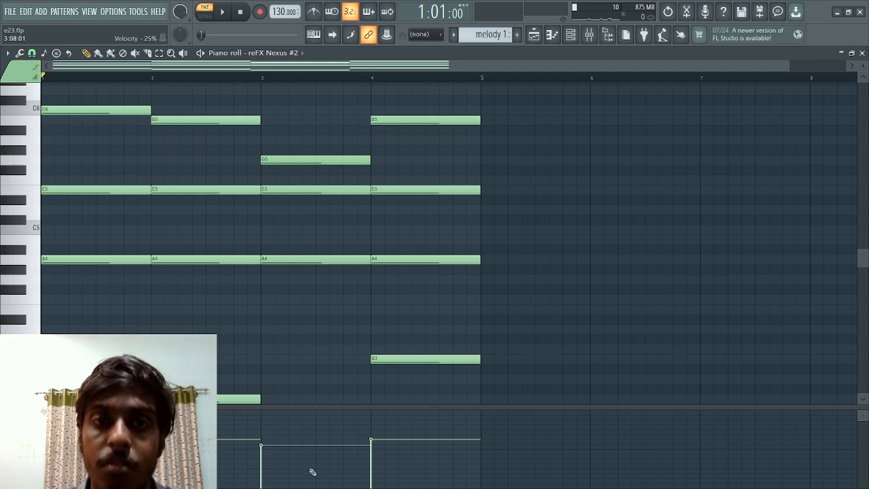
scroll(322, 336, down, 2)
- Check the piano and leads tracks for effects in the mixer, then close the mixer
click(589, 35)
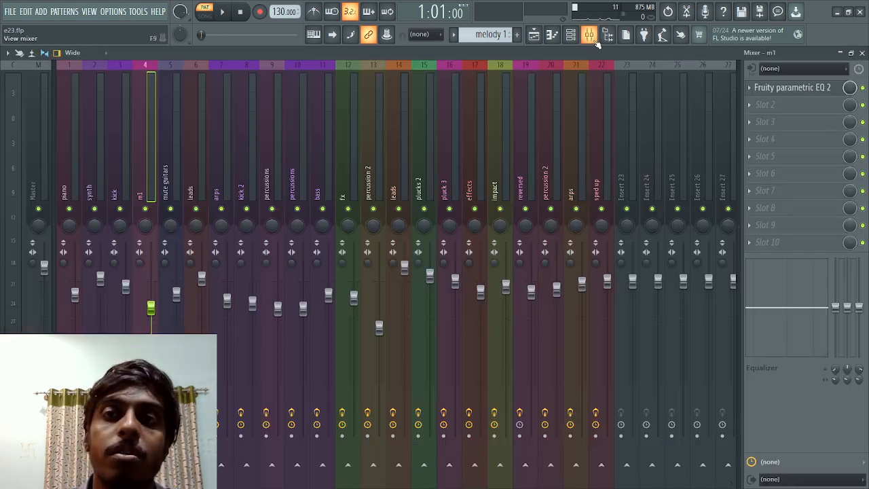
click(76, 80)
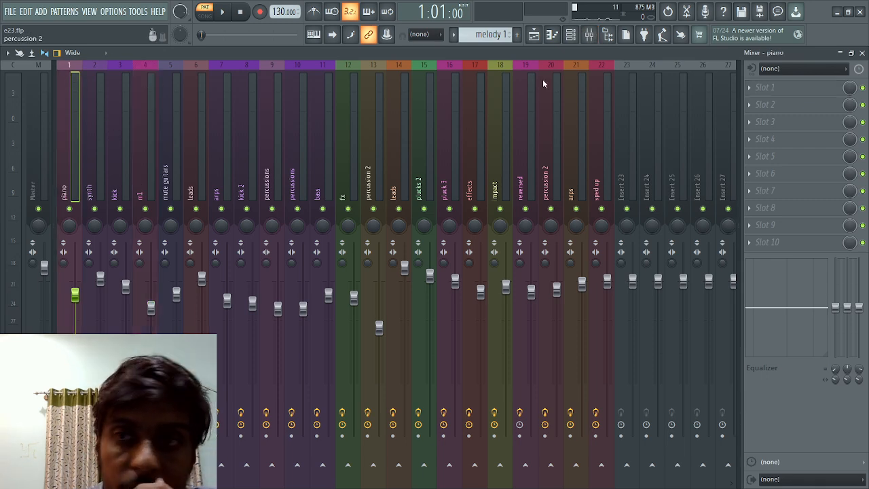
drag(82, 82, 198, 104)
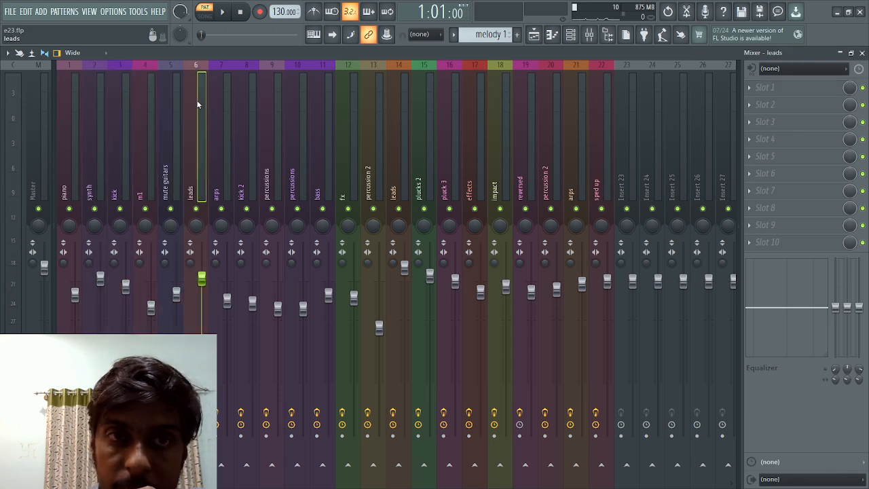
click(863, 53)
- Play the melody 1 chords in the piano roll, then stop playback and return to the playlist
key(space)
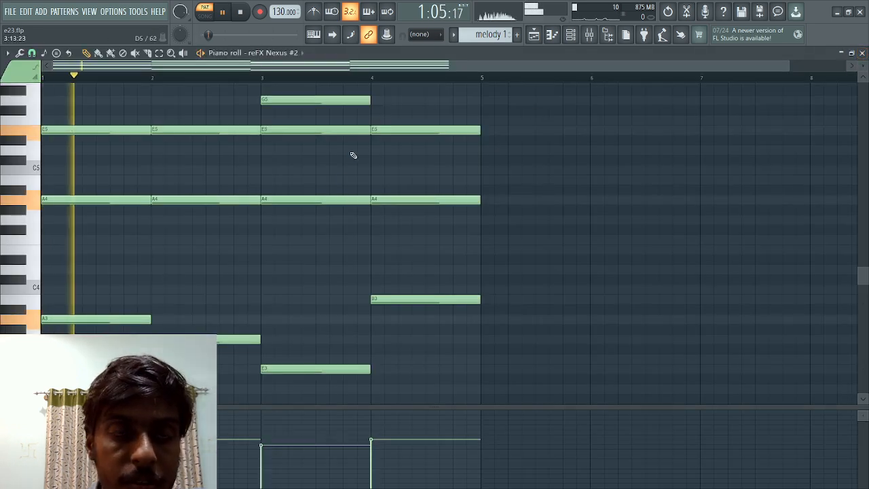
scroll(341, 202, up, 1)
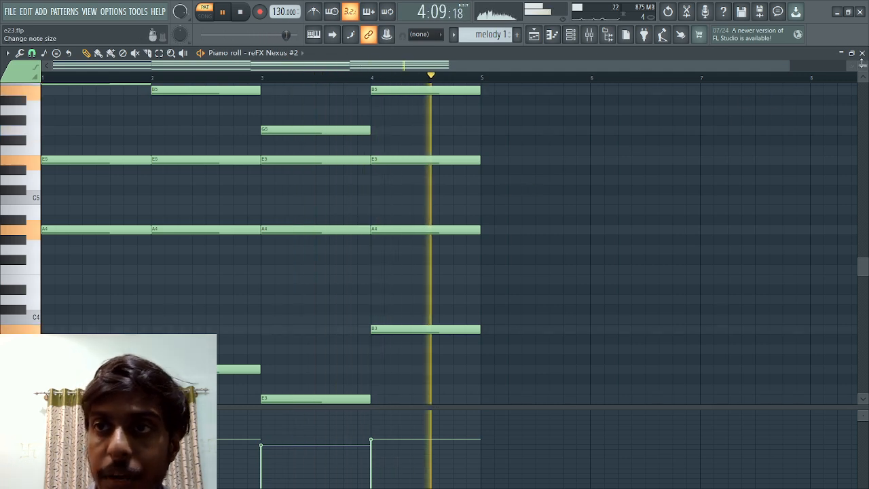
key(F7)
key(space)
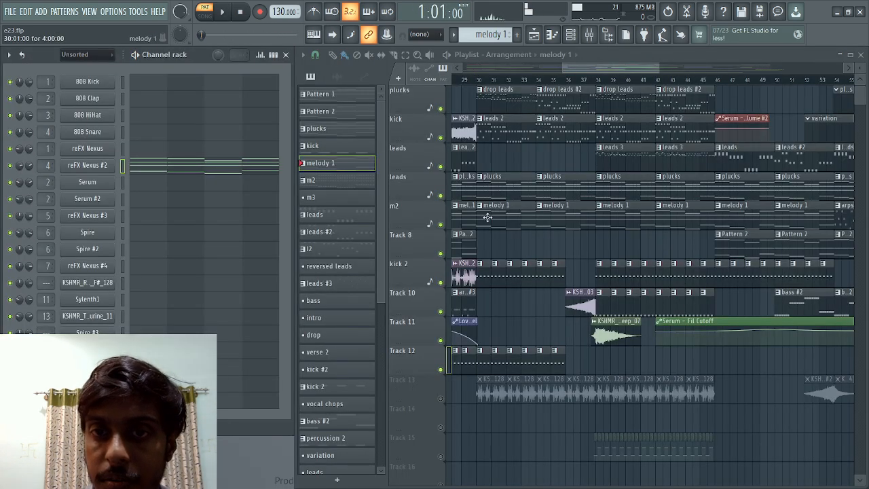
- Play the song arrangement from bar 30 at the start of the drop, then stop it
click(483, 81)
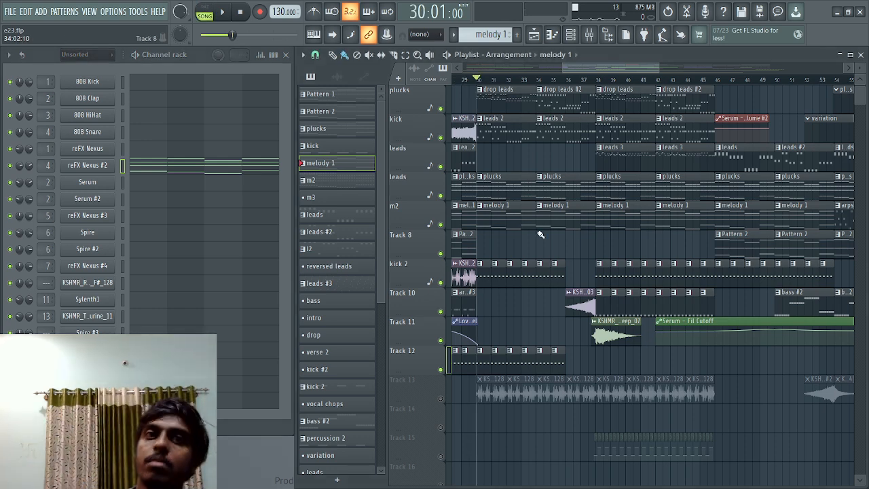
key(space)
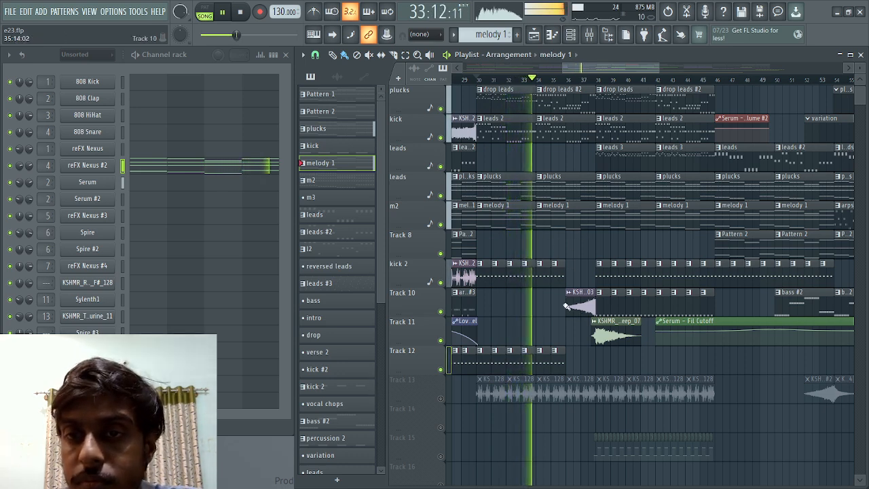
key(space)
- Play the drop leads #2 pattern's reFX Nexus #5 notes in the piano roll, then close it and stop playback
click(569, 94)
click(242, 350)
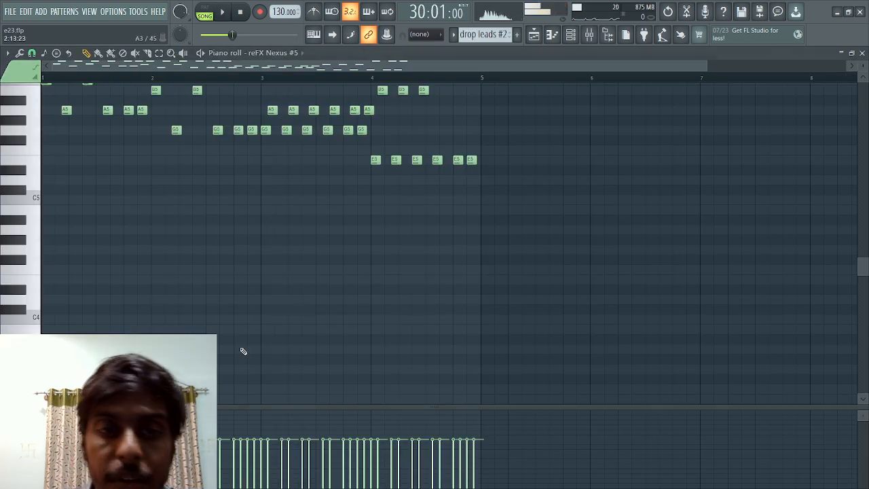
click(201, 54)
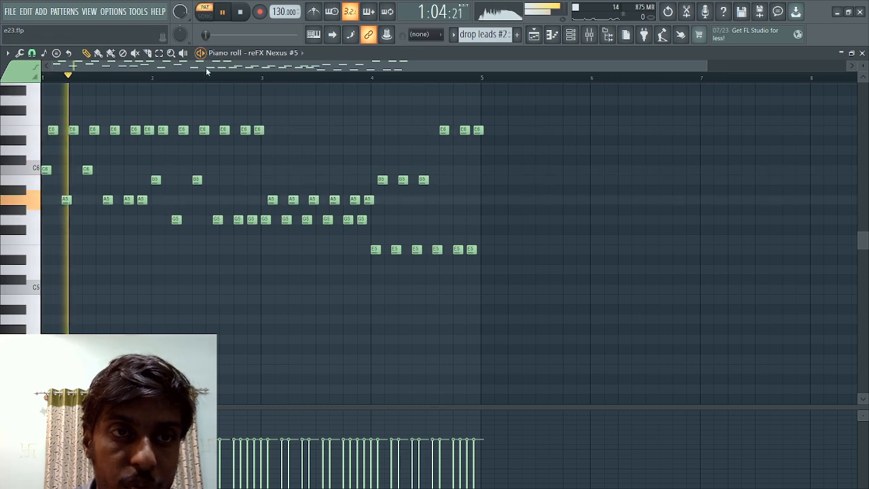
click(863, 54)
key(space)
- Switch to the drop leads pattern and play its reFX Nexus #5 notes in the piano roll, then close it
key(minus)
click(235, 353)
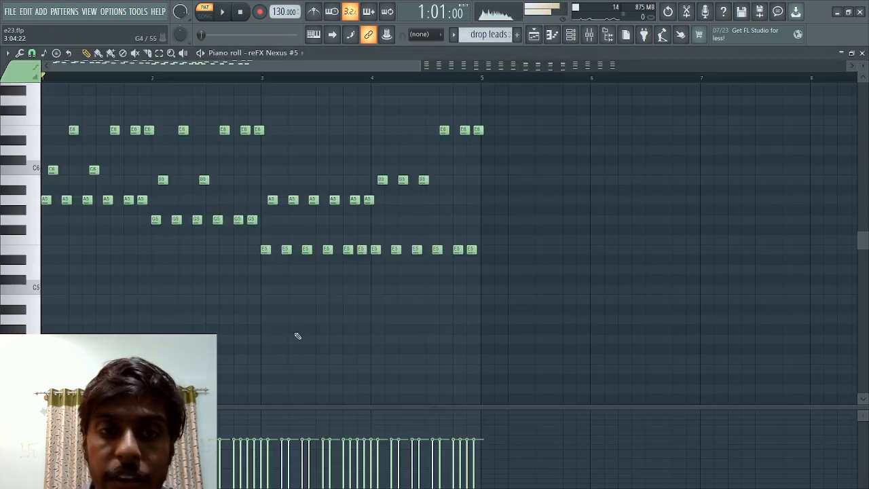
key(space)
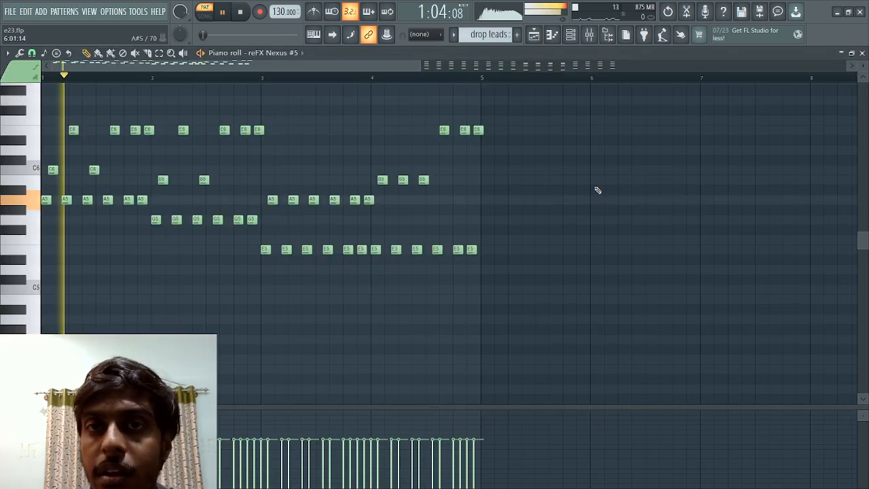
click(863, 53)
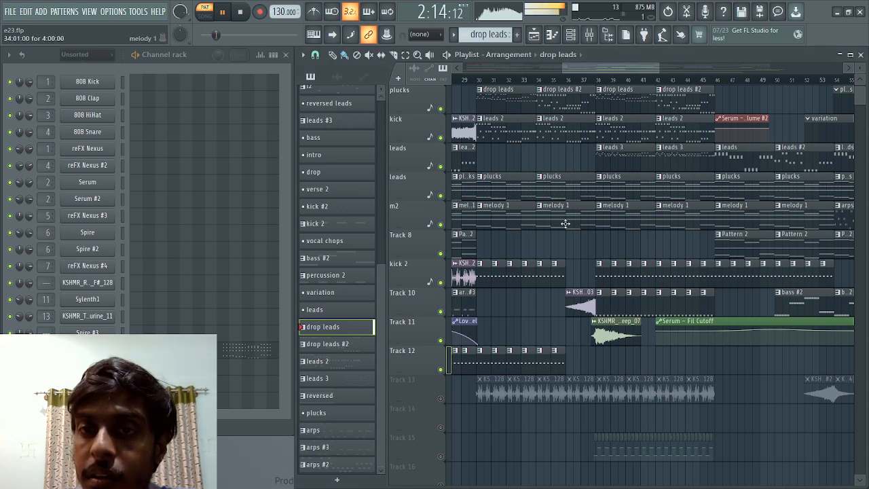
key(space)
- Select the leads 3 pattern and play the song arrangement from bar 38
click(624, 158)
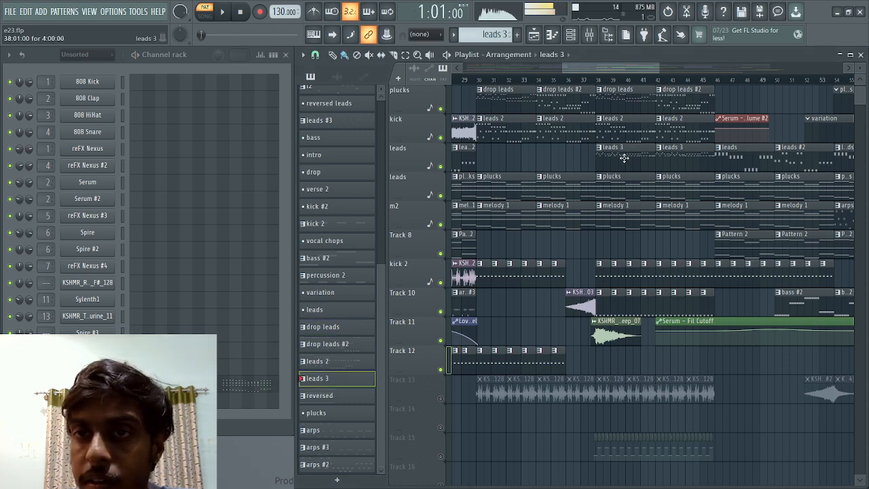
click(599, 81)
key(space)
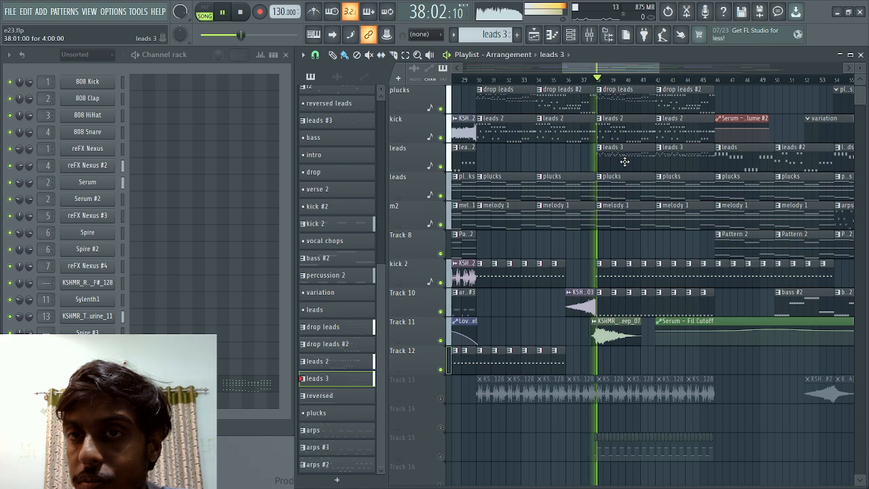
- Select the percussion 2 pattern, stop playback and inspect the KSHMR_Tambourine_11 sampler settings
click(601, 303)
key(space)
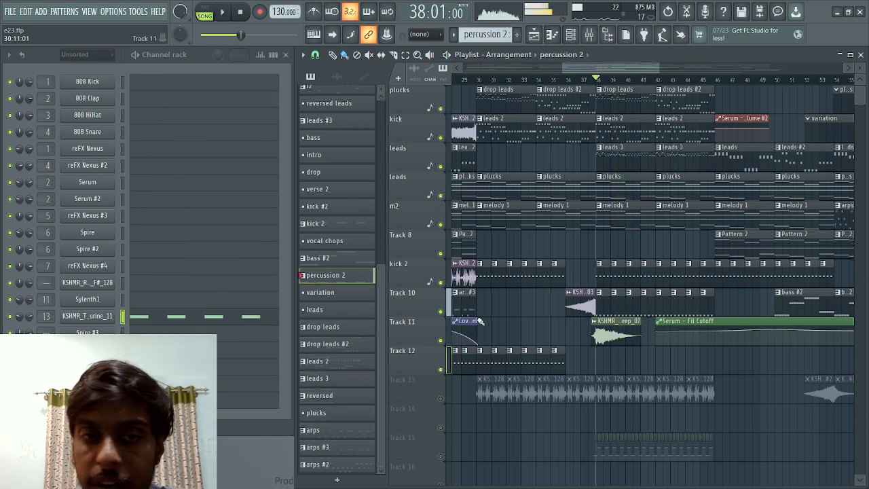
click(83, 317)
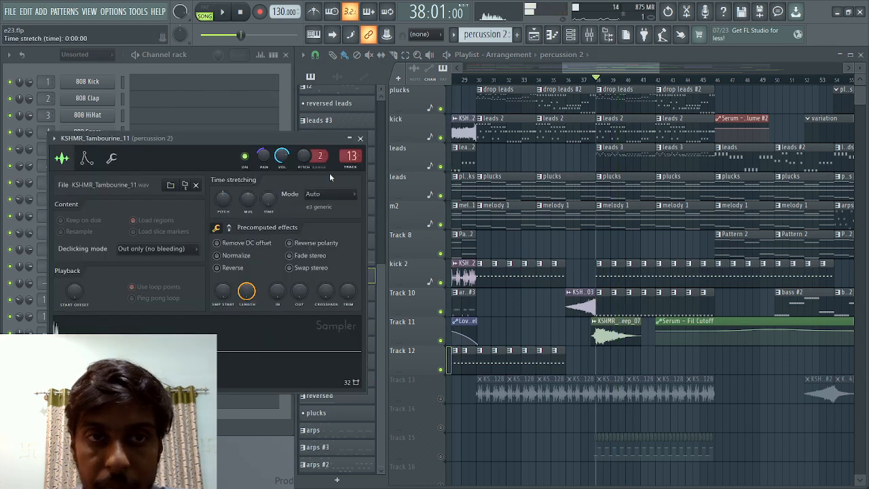
click(360, 139)
- Play the percussion 2 tambourine notes in the piano roll, then return to the playlist
click(242, 317)
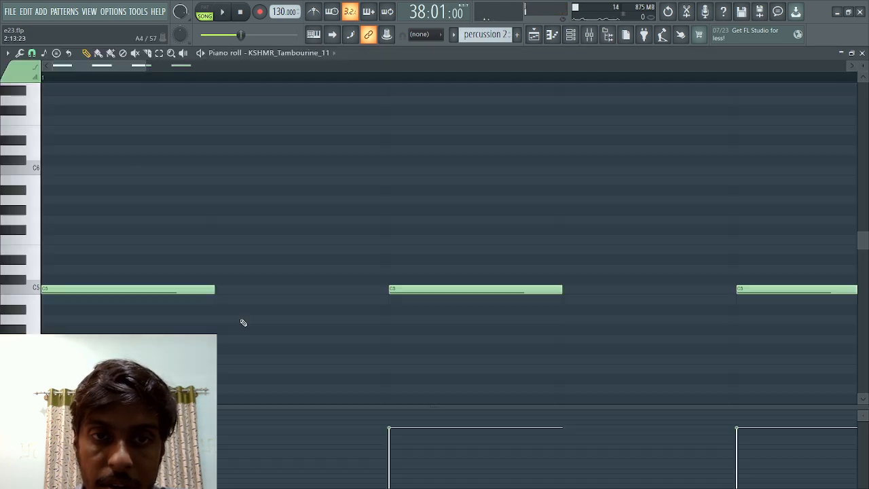
key(space)
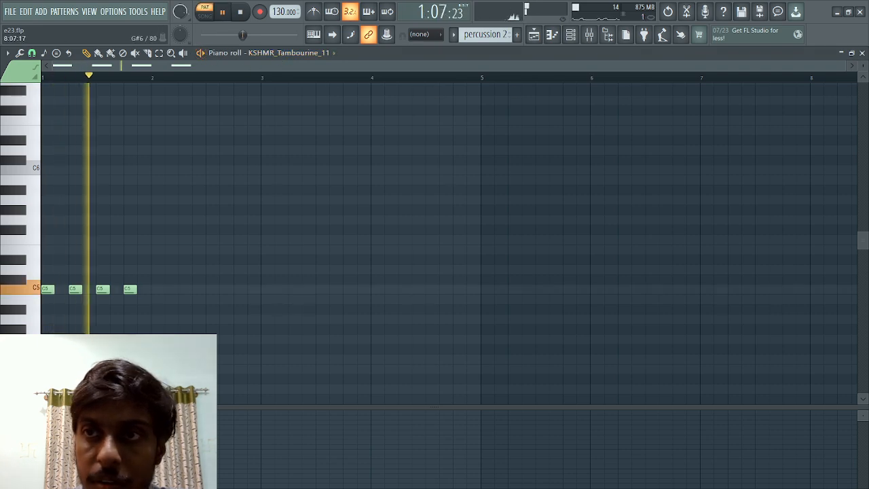
click(861, 53)
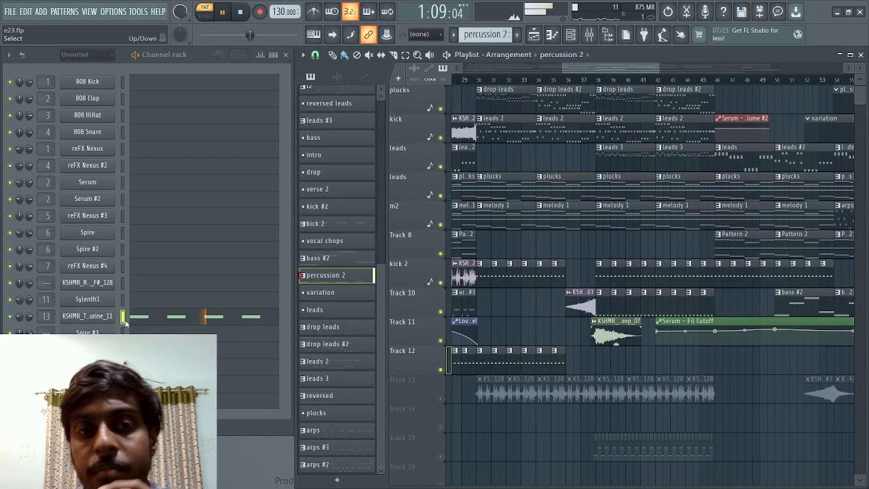
- Play the song from bar 38 through the end of the drop into the following section, then stop
click(607, 81)
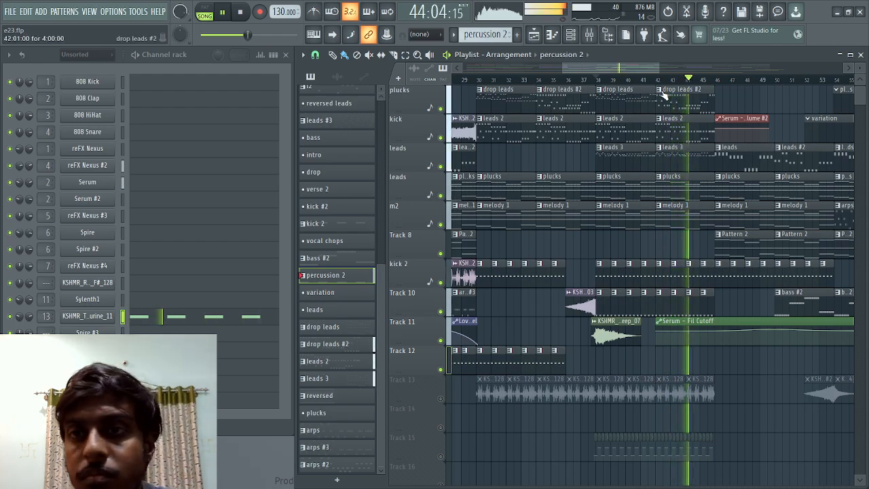
scroll(666, 95, up, 2)
scroll(692, 80, down, 4)
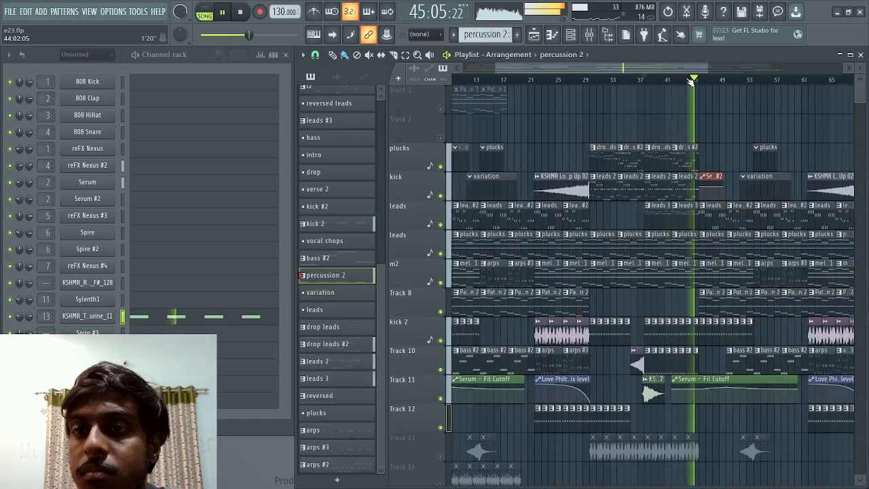
scroll(692, 80, up, 4)
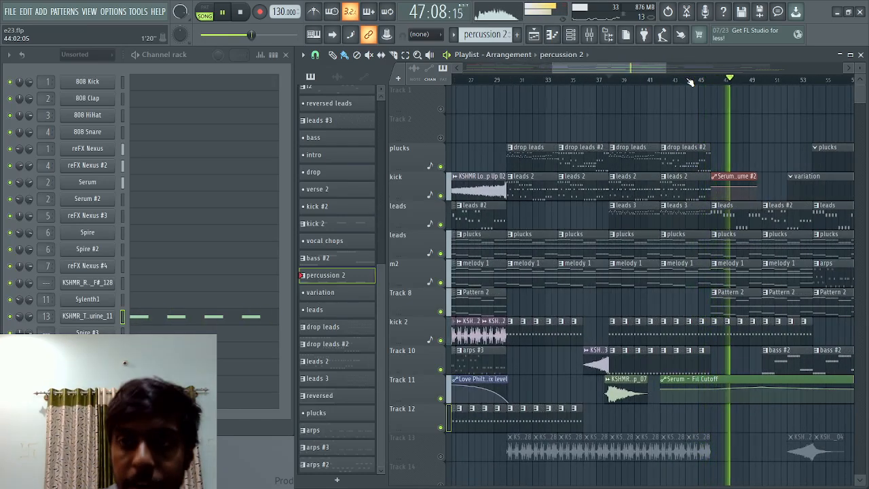
scroll(690, 80, down, 6)
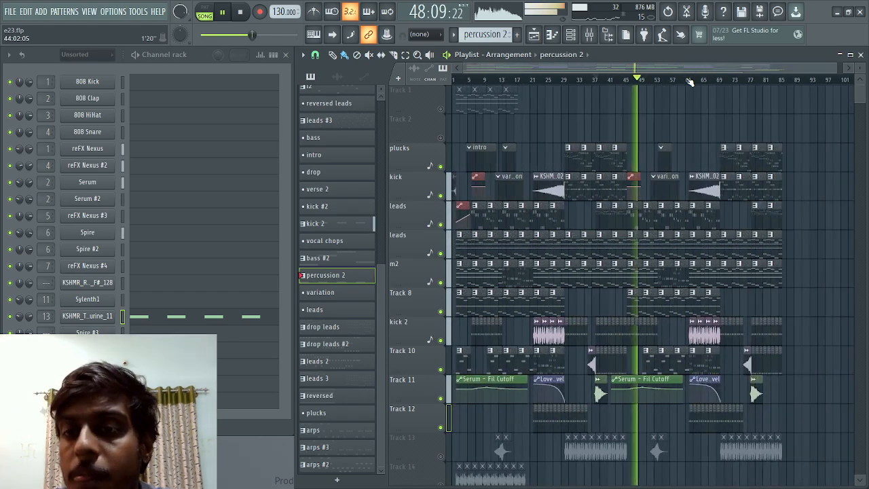
scroll(690, 80, up, 1)
scroll(690, 80, up, 1)
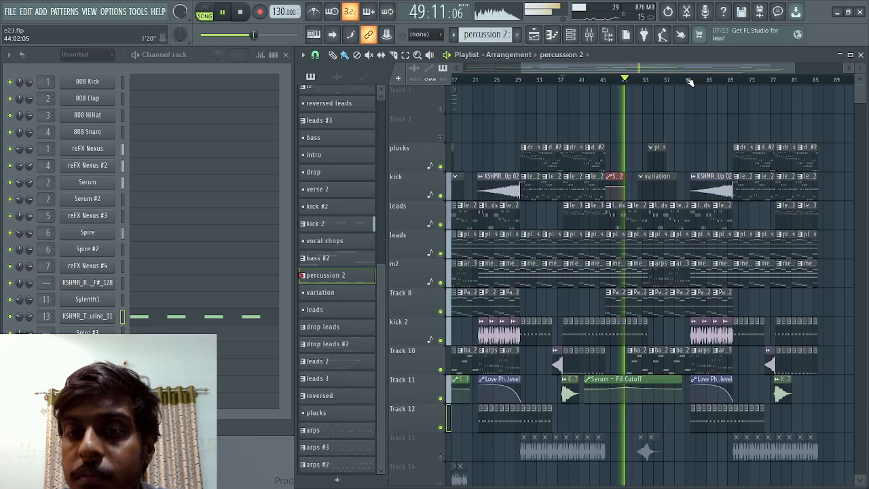
key(space)
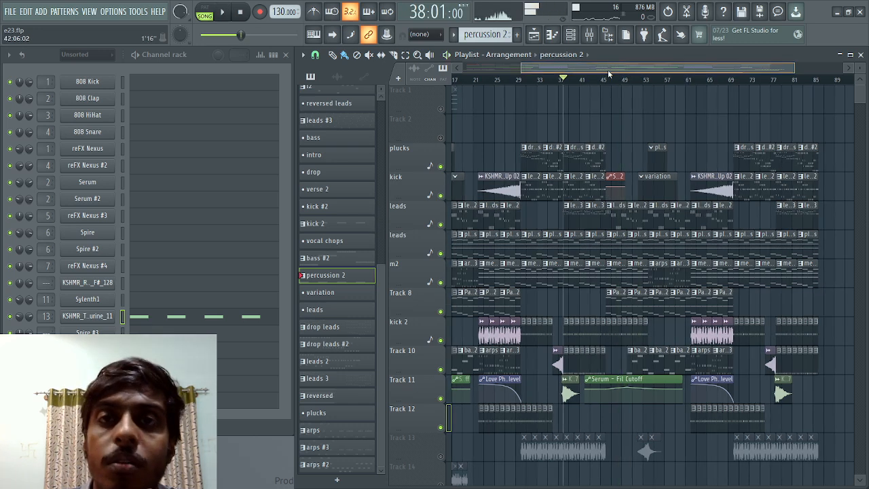
- Review the arrangement from its beginning through the first drop, examining the clips on all tracks
drag(608, 70, 551, 70)
scroll(507, 107, down, 2)
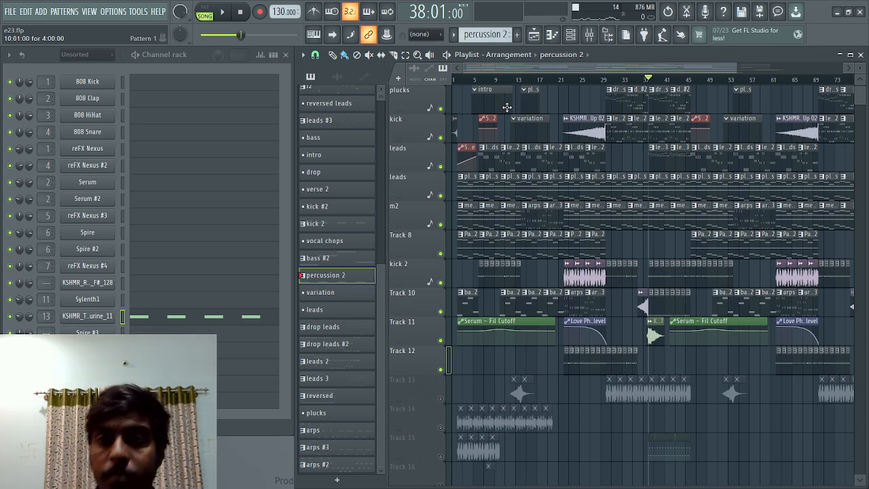
scroll(548, 90, up, 3)
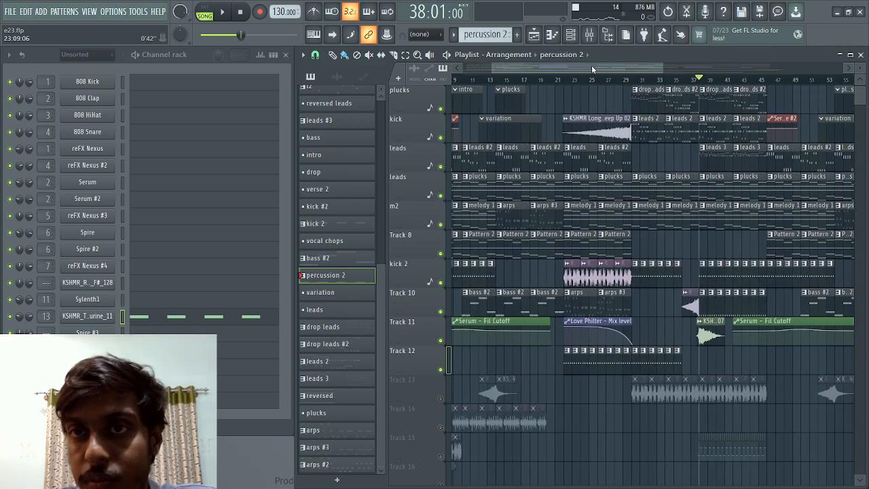
scroll(552, 123, up, 2)
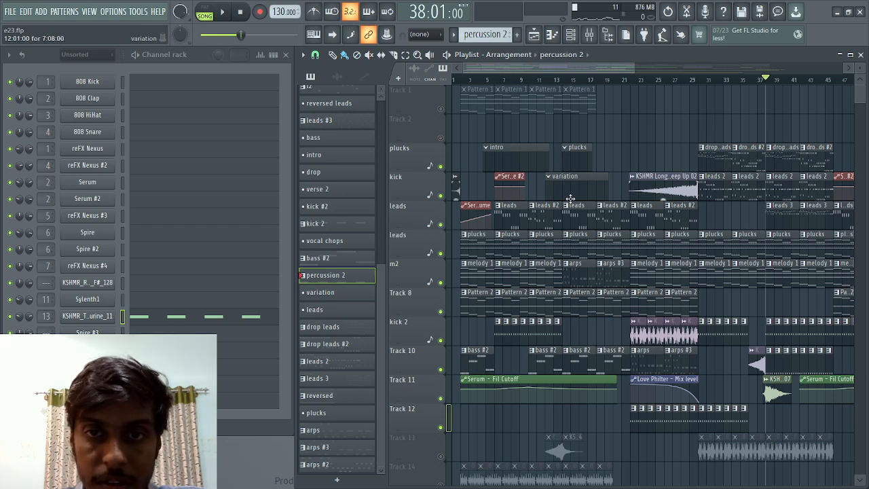
scroll(570, 198, down, 1)
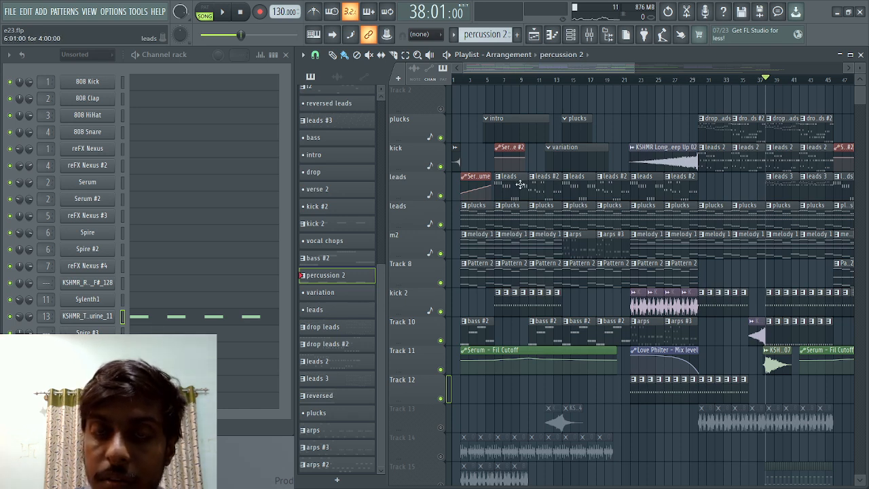
scroll(520, 184, down, 1)
scroll(519, 185, up, 1)
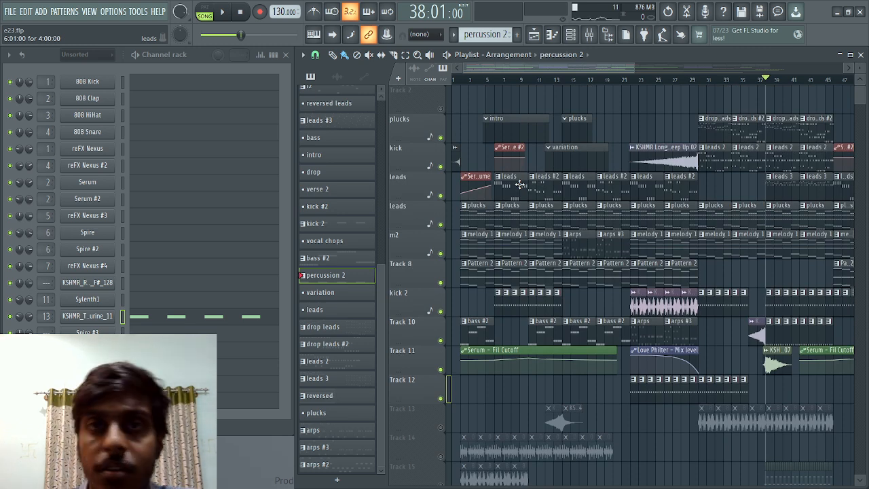
scroll(524, 132, up, 1)
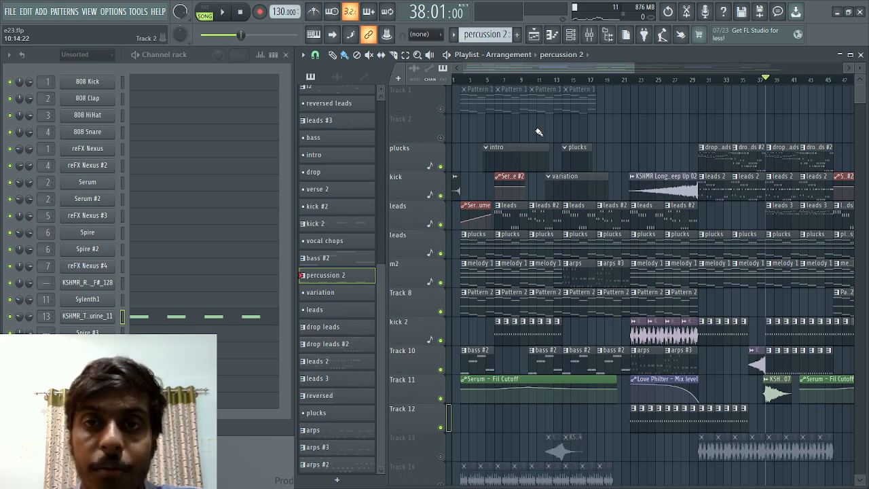
scroll(592, 136, down, 4)
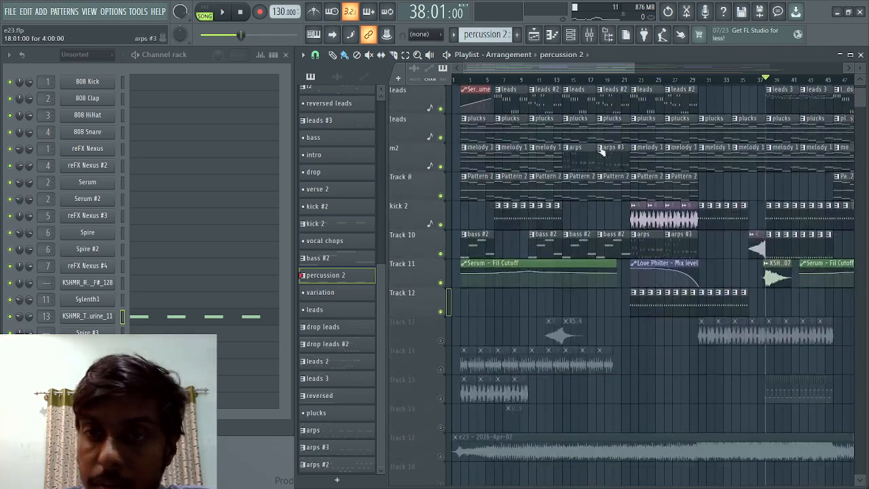
scroll(594, 146, up, 4)
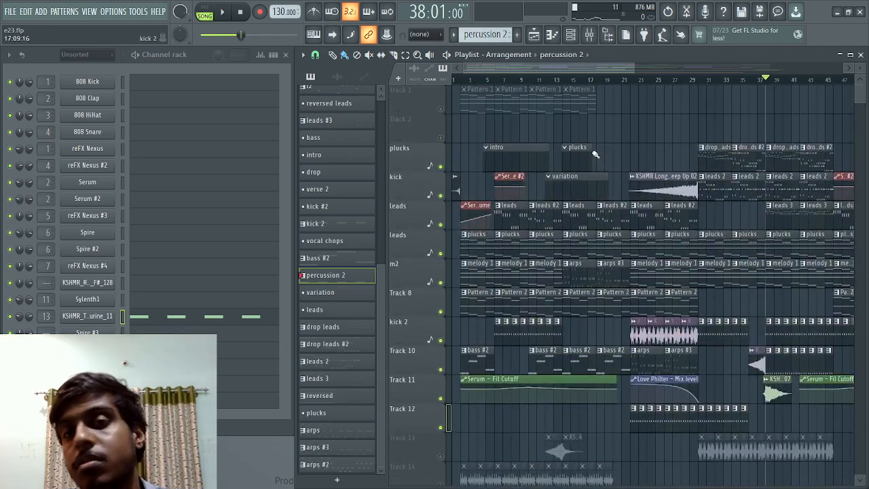